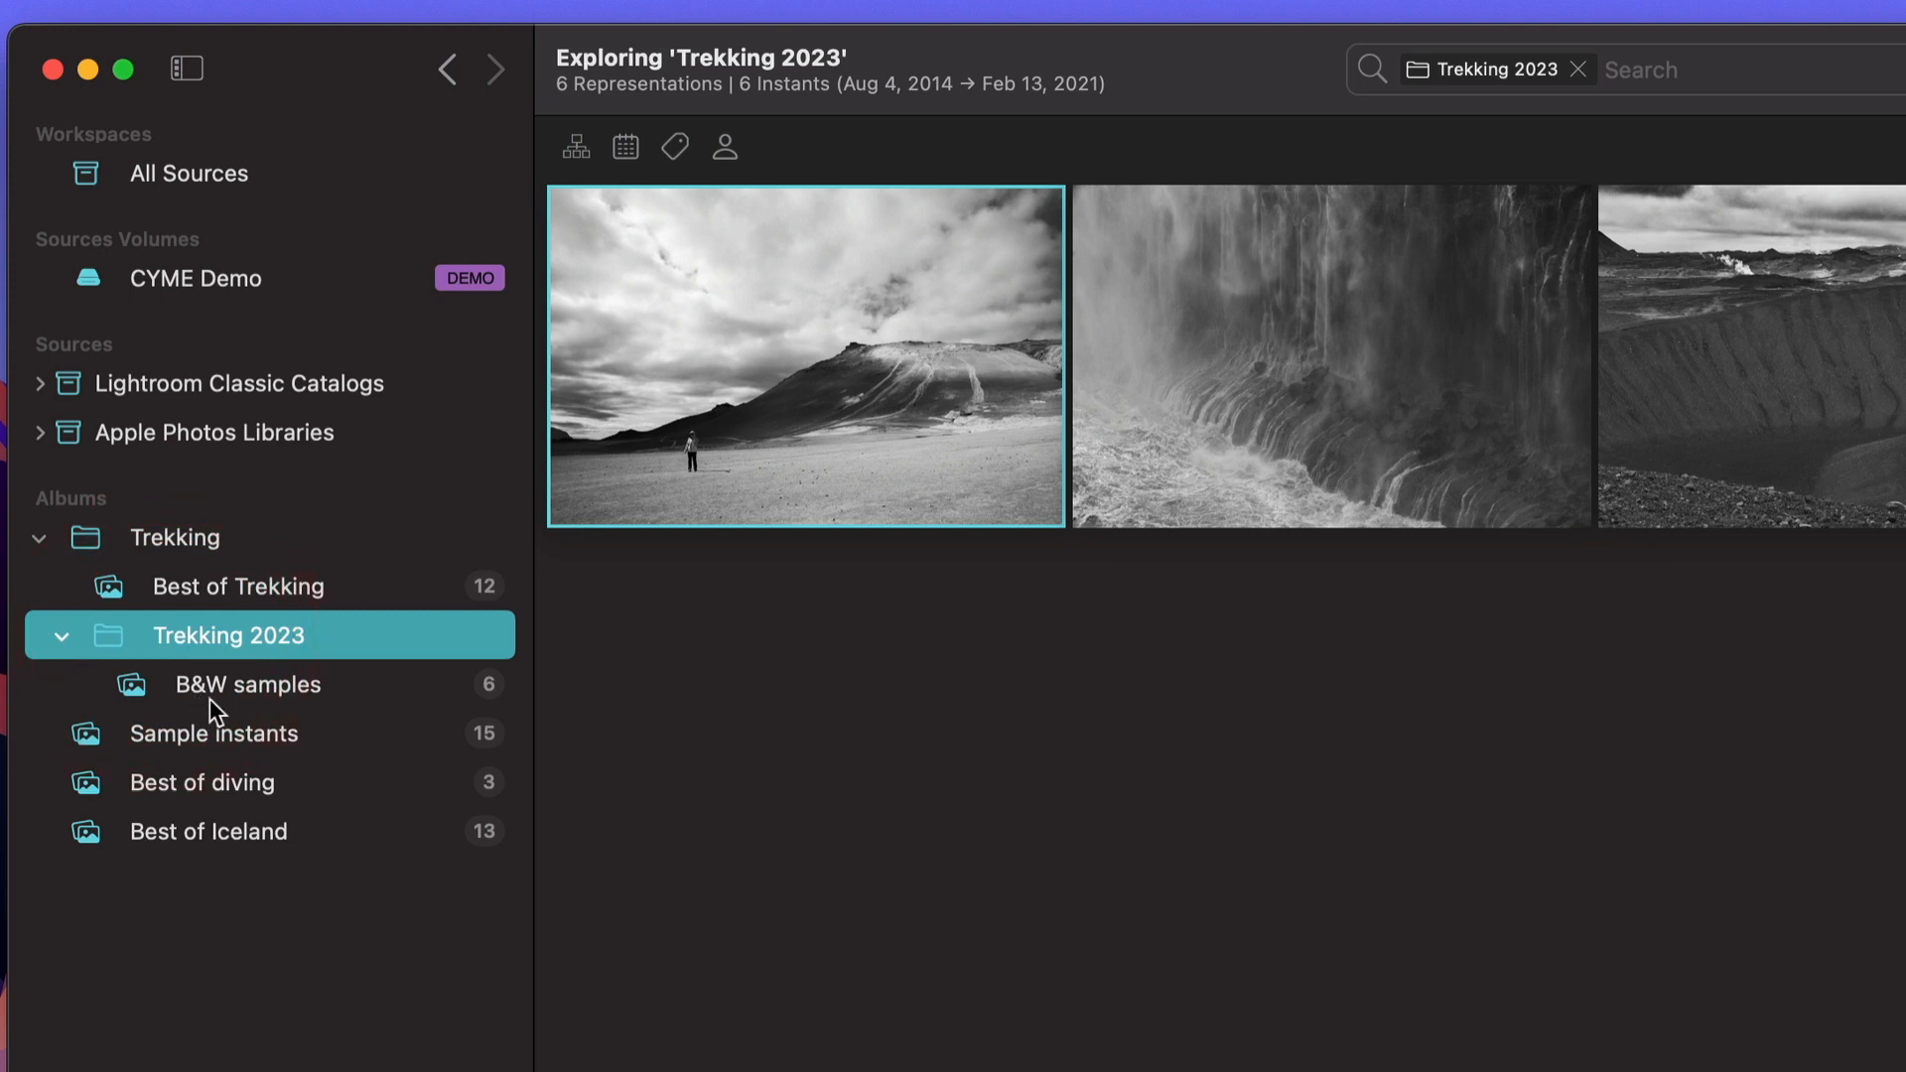
# - Move the Best of Iceland album into the Trekking folder and place the Trekking 2023 subfolder first inside it
pyautogui.click(242, 694)
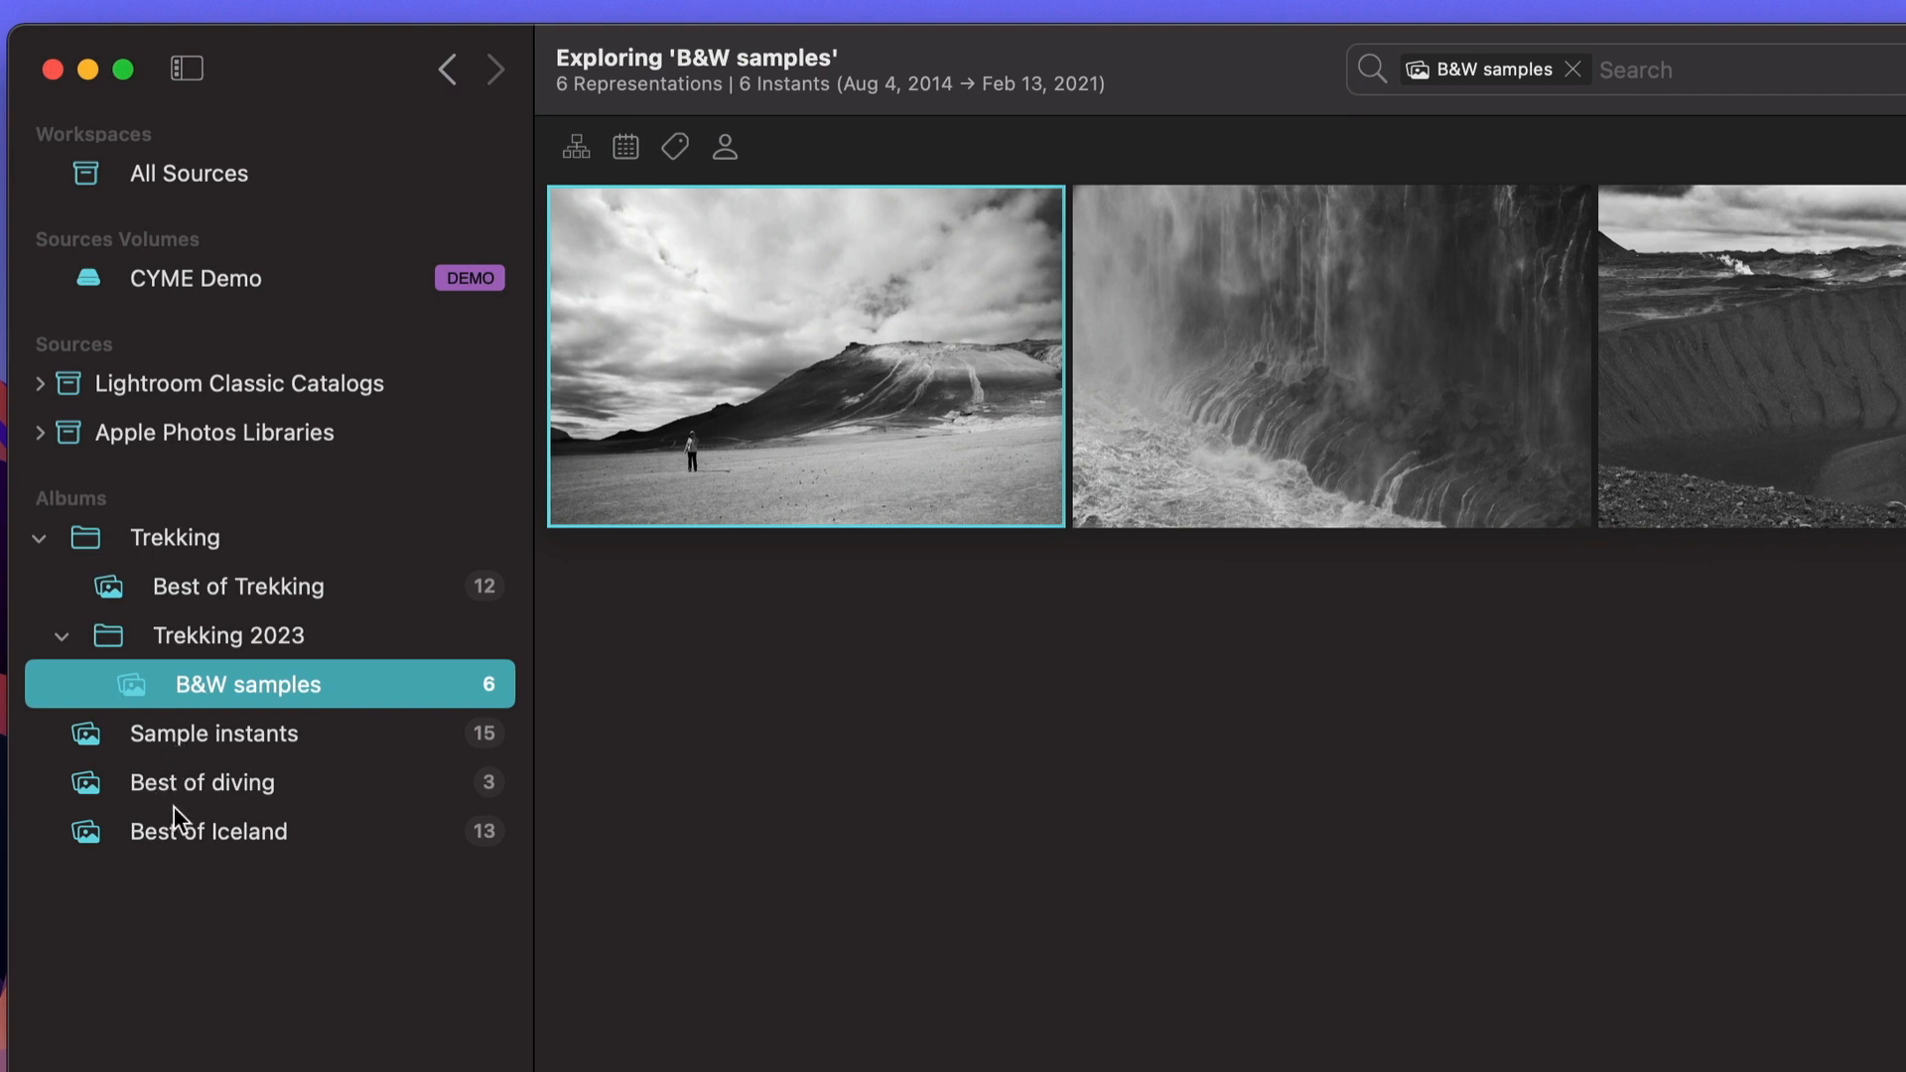
pyautogui.moveTo(176, 842); pyautogui.dragTo(243, 558)
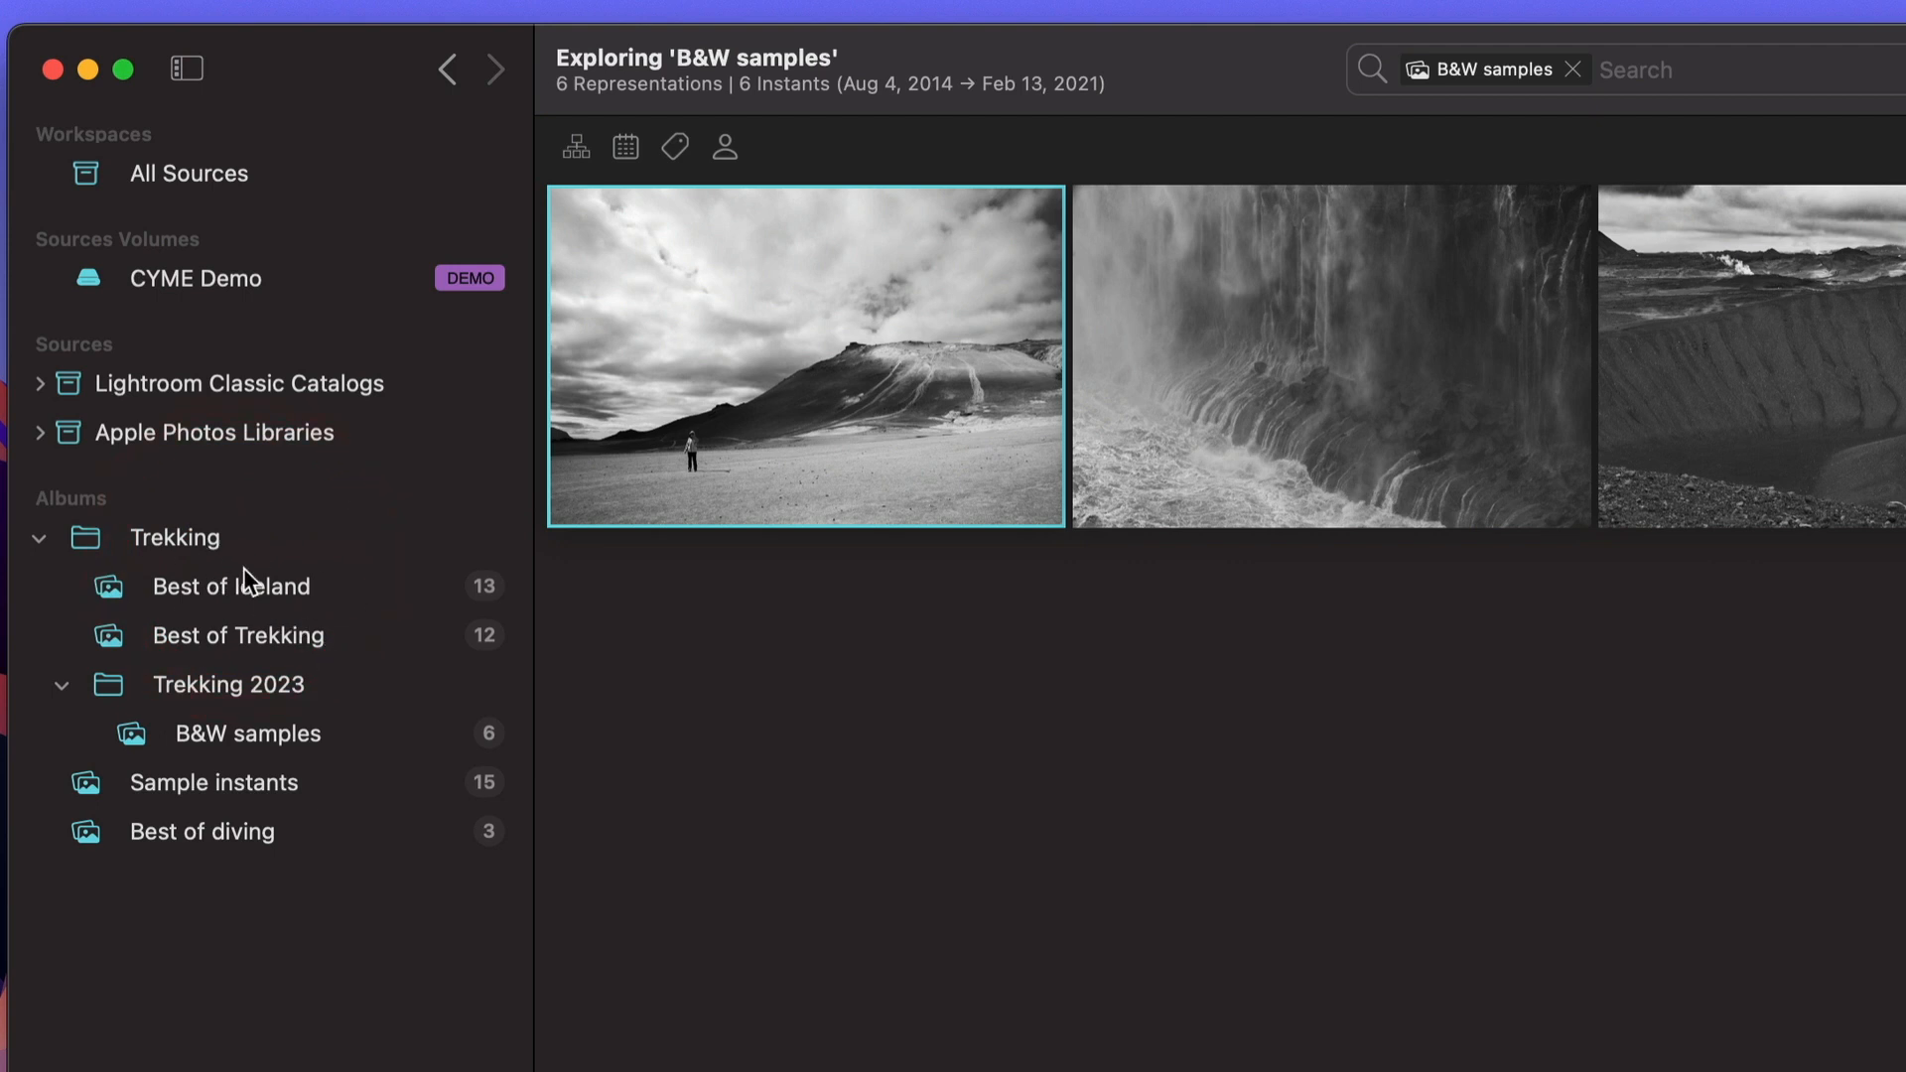
pyautogui.moveTo(186, 691); pyautogui.dragTo(110, 915)
pyautogui.moveTo(129, 788); pyautogui.dragTo(216, 554)
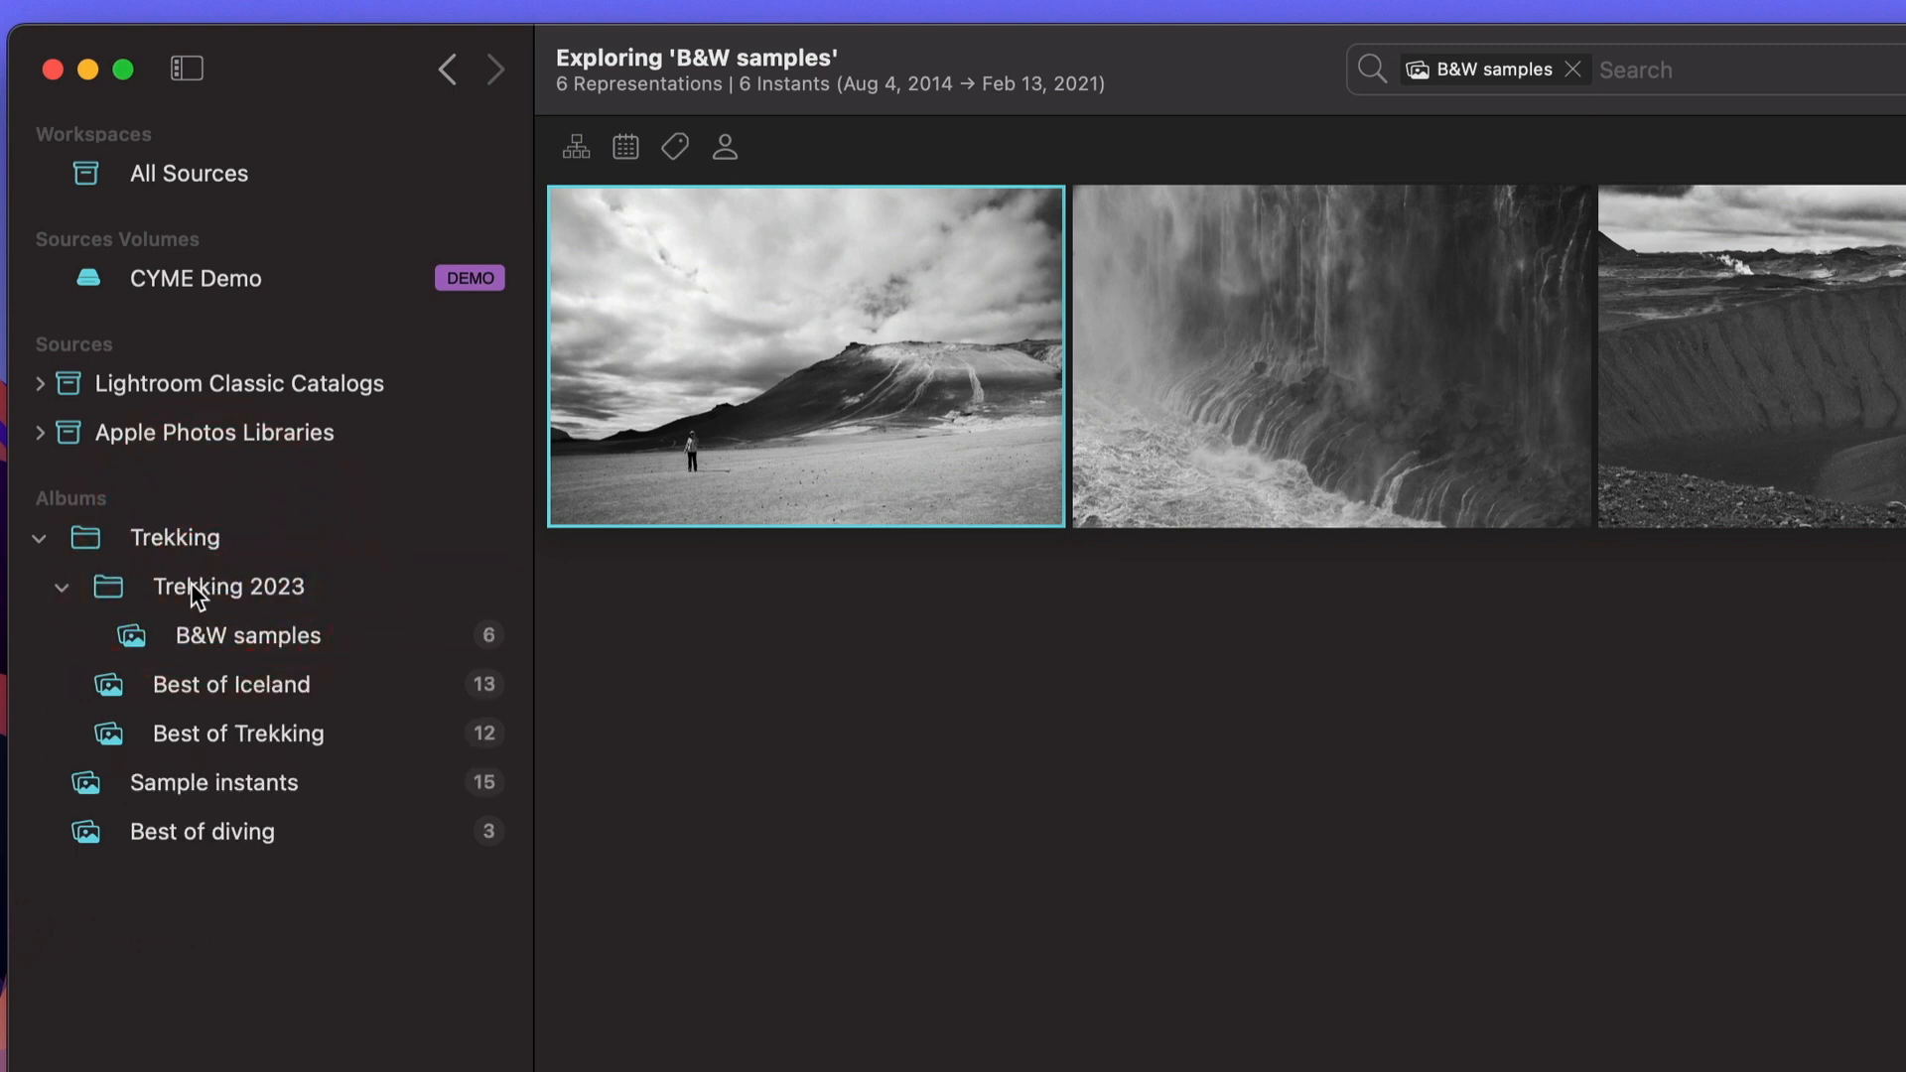
# - Examine the commands available for the Trekking 2023 folder and the options for creating new folders and albums
pyautogui.rightClick(191, 584)
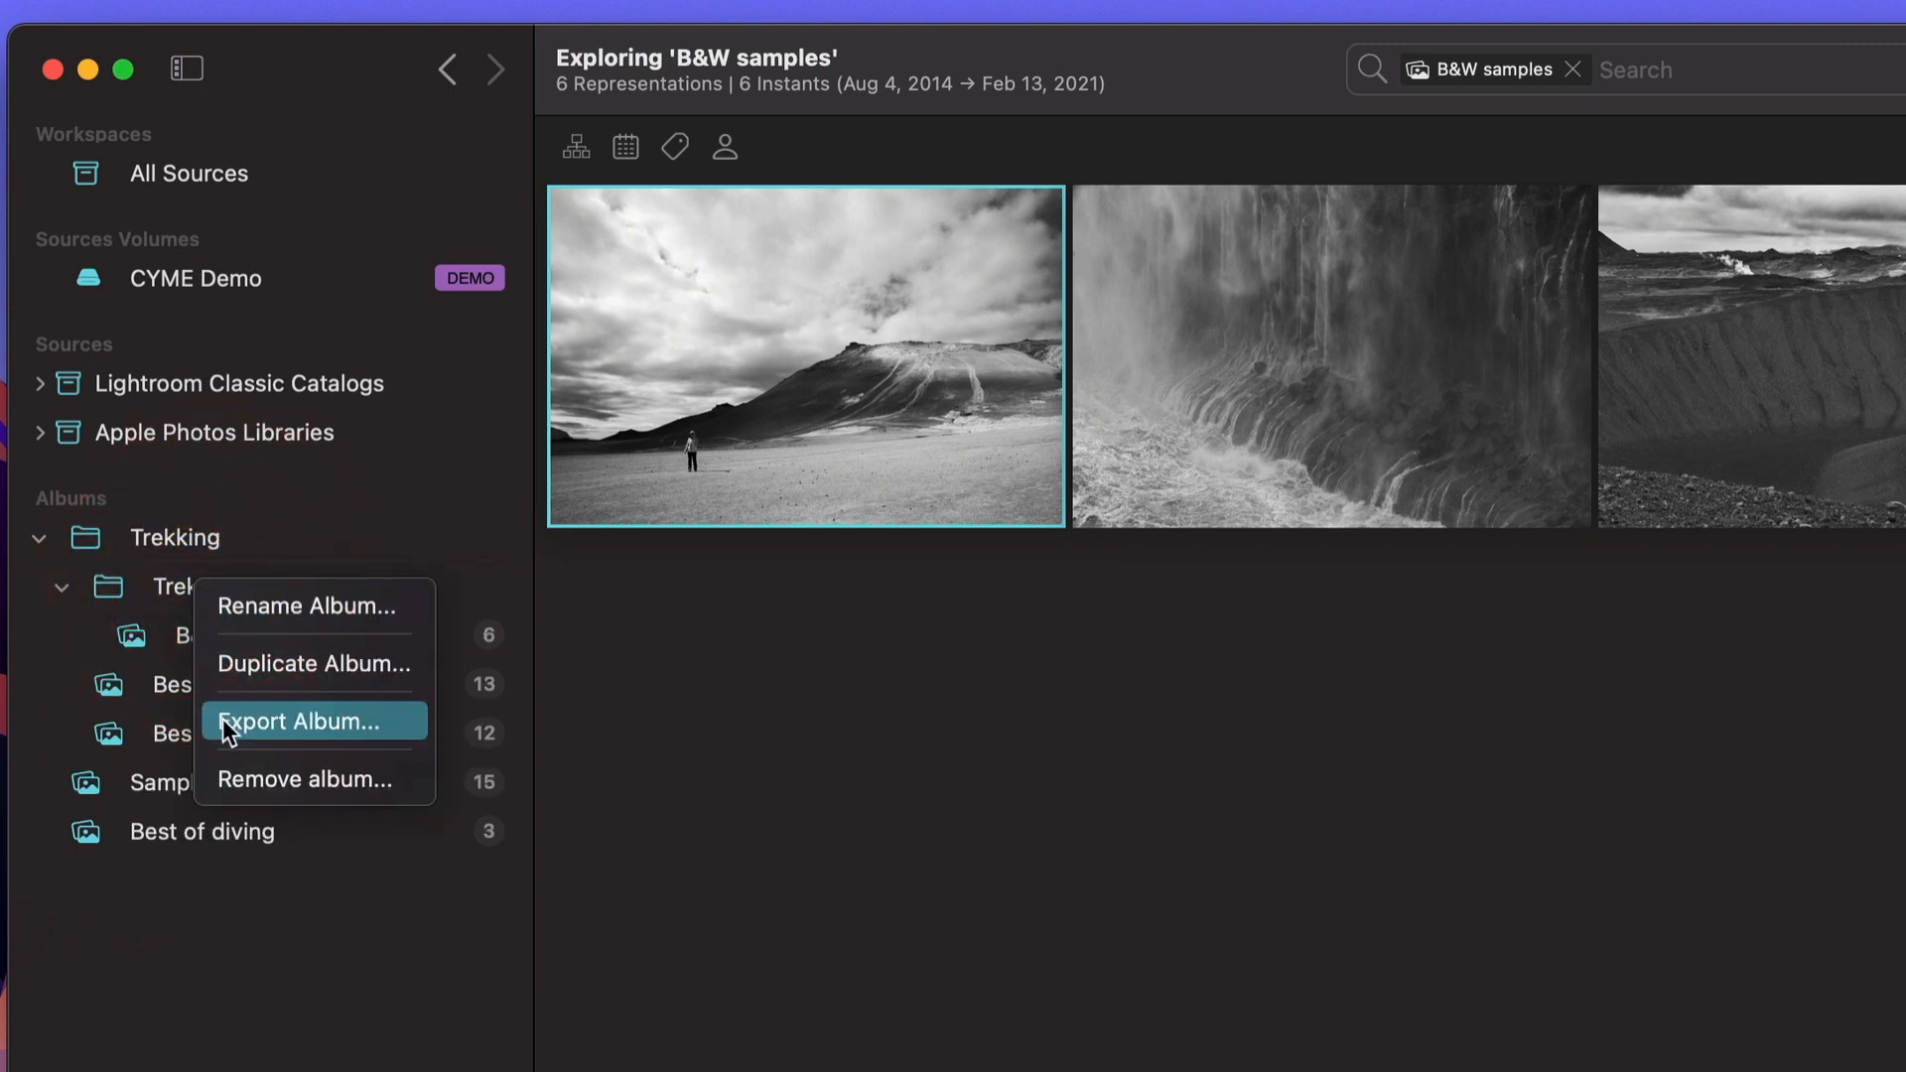
pyautogui.click(232, 525)
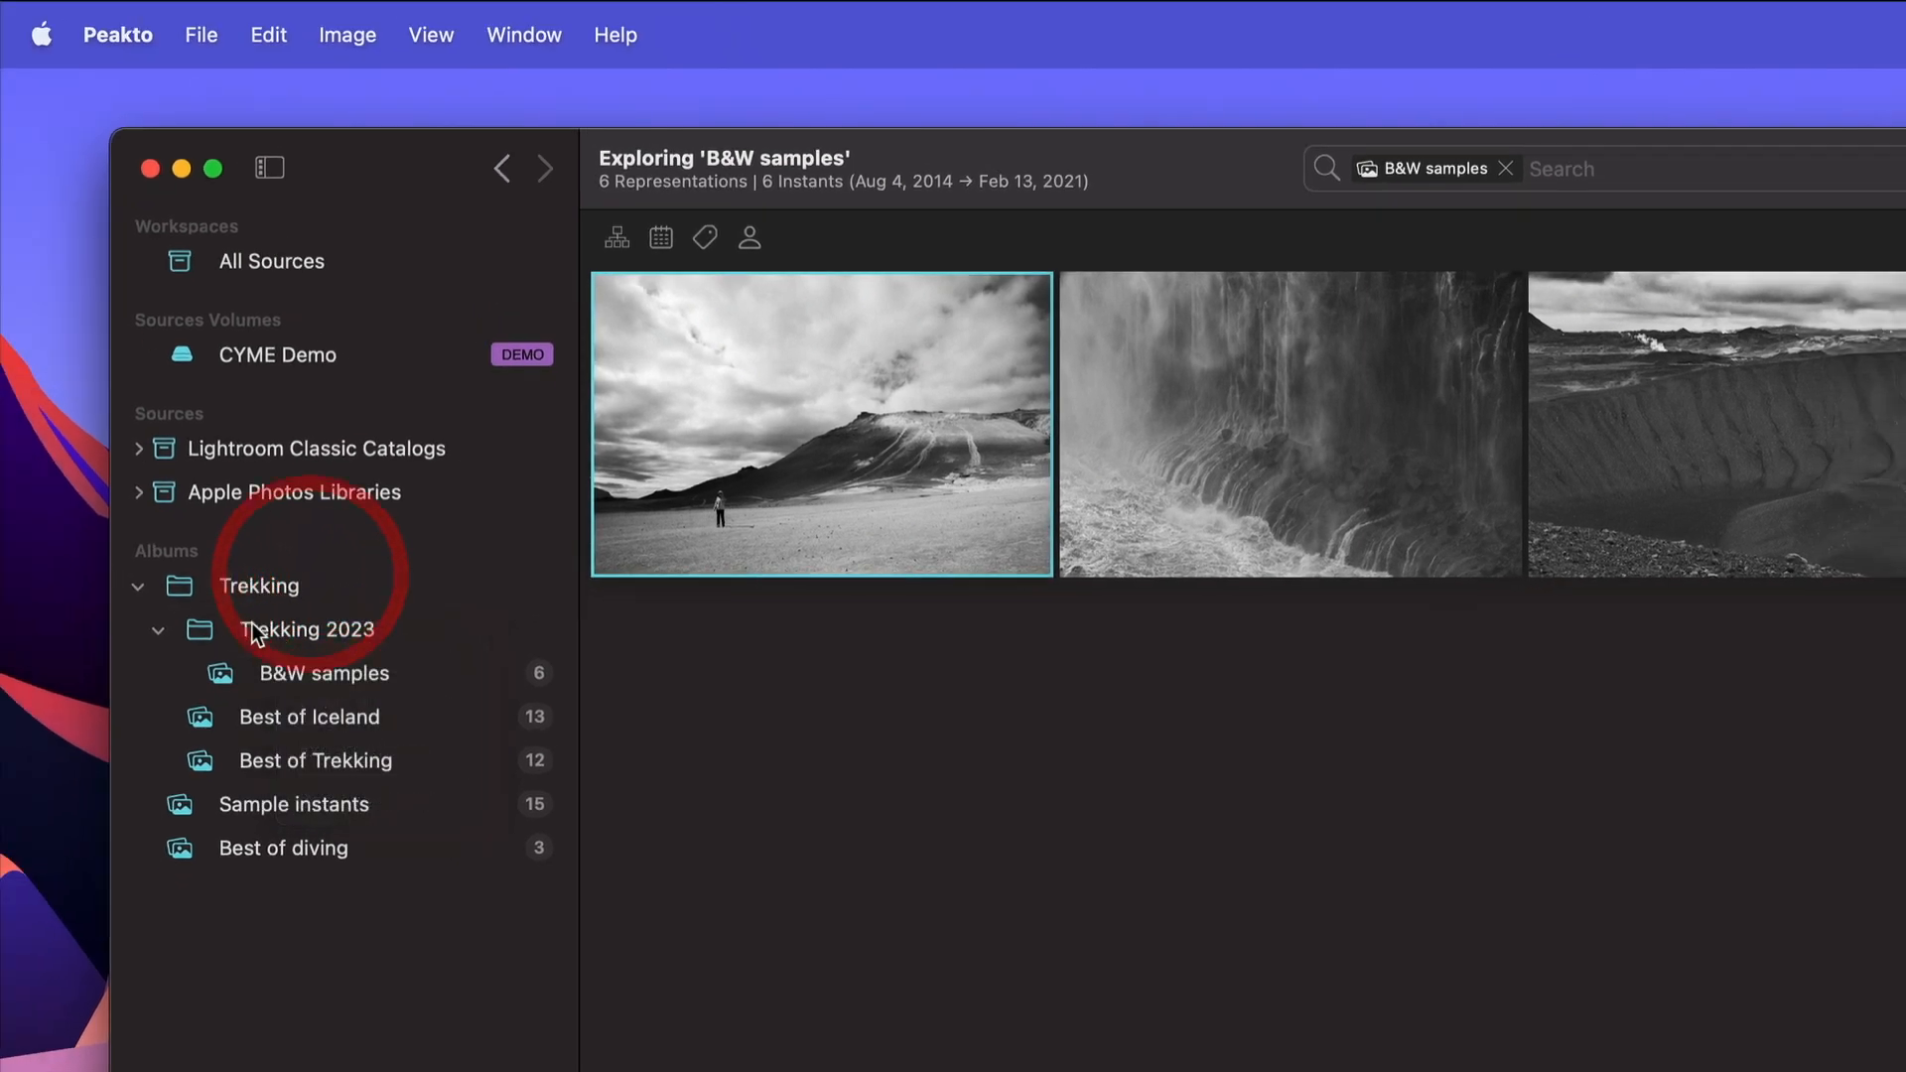
pyautogui.click(166, 591)
pyautogui.rightClick(252, 635)
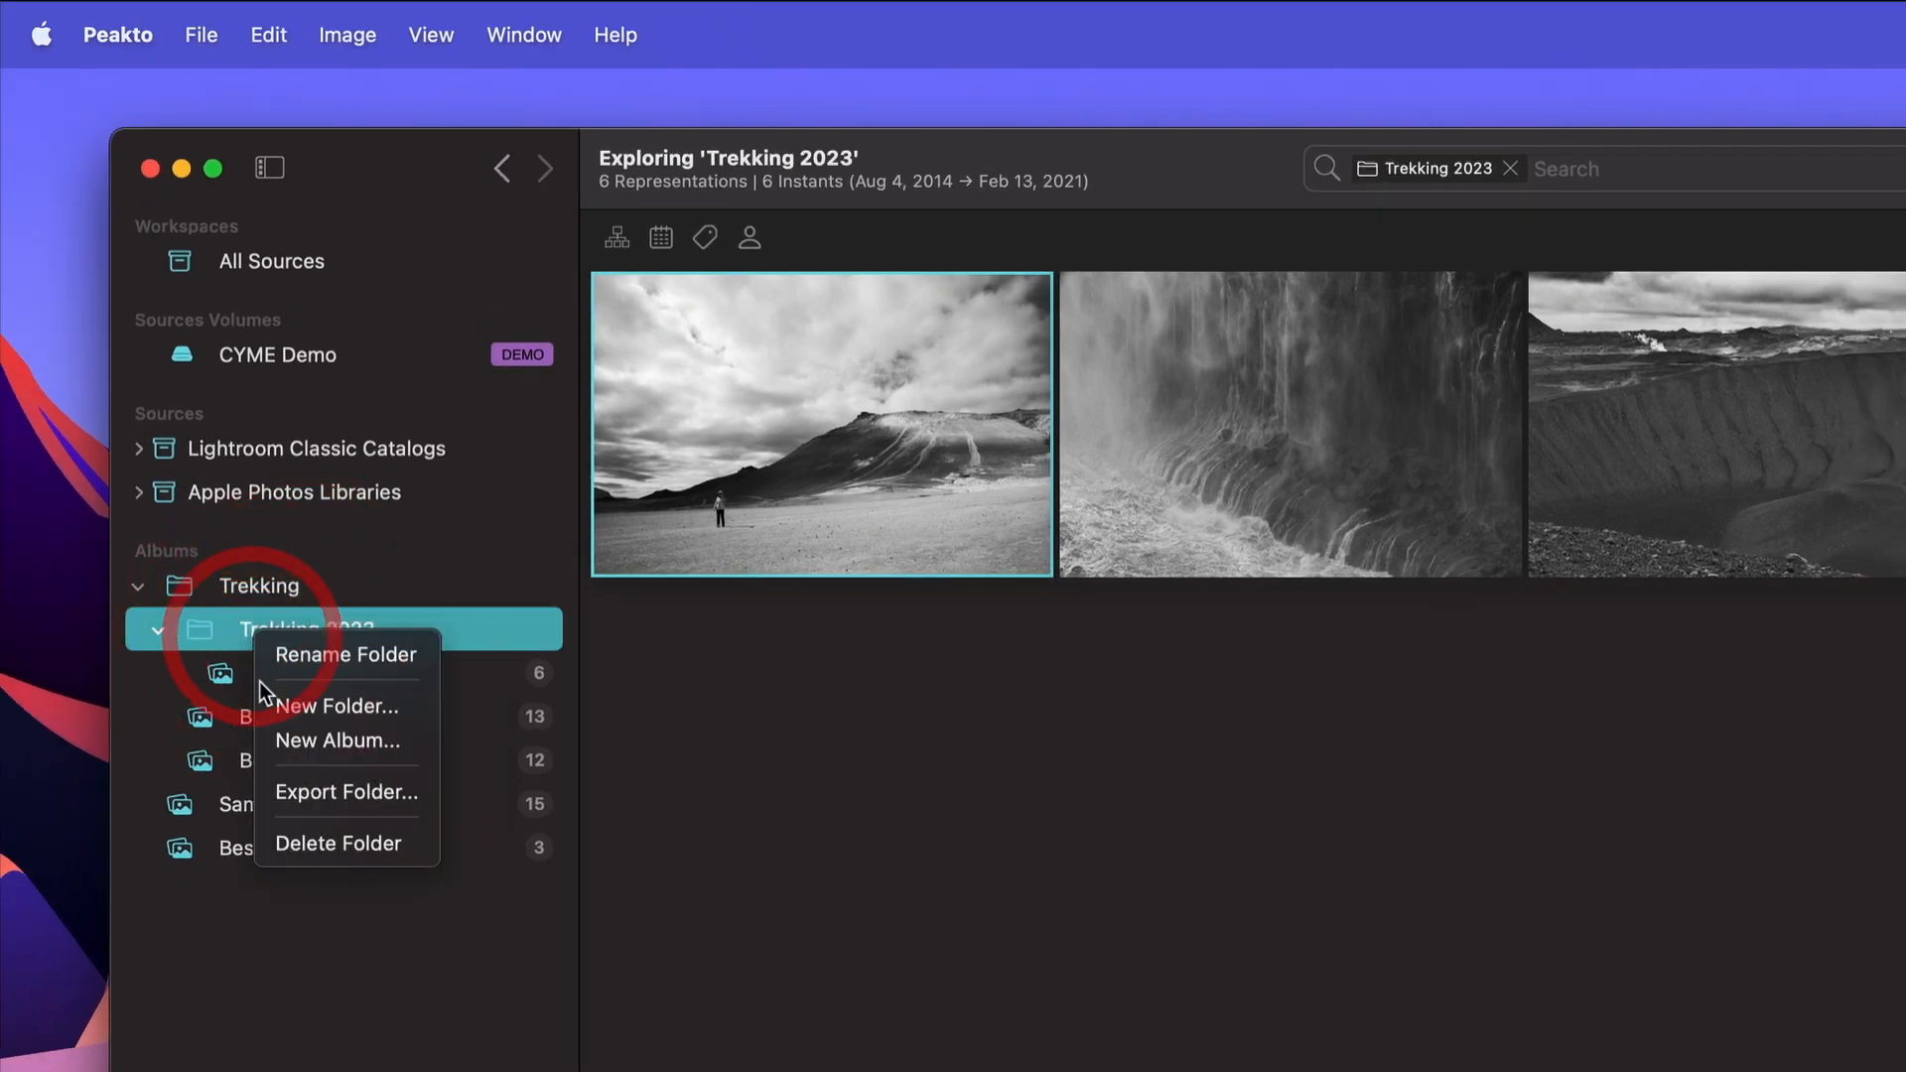
pyautogui.click(197, 24)
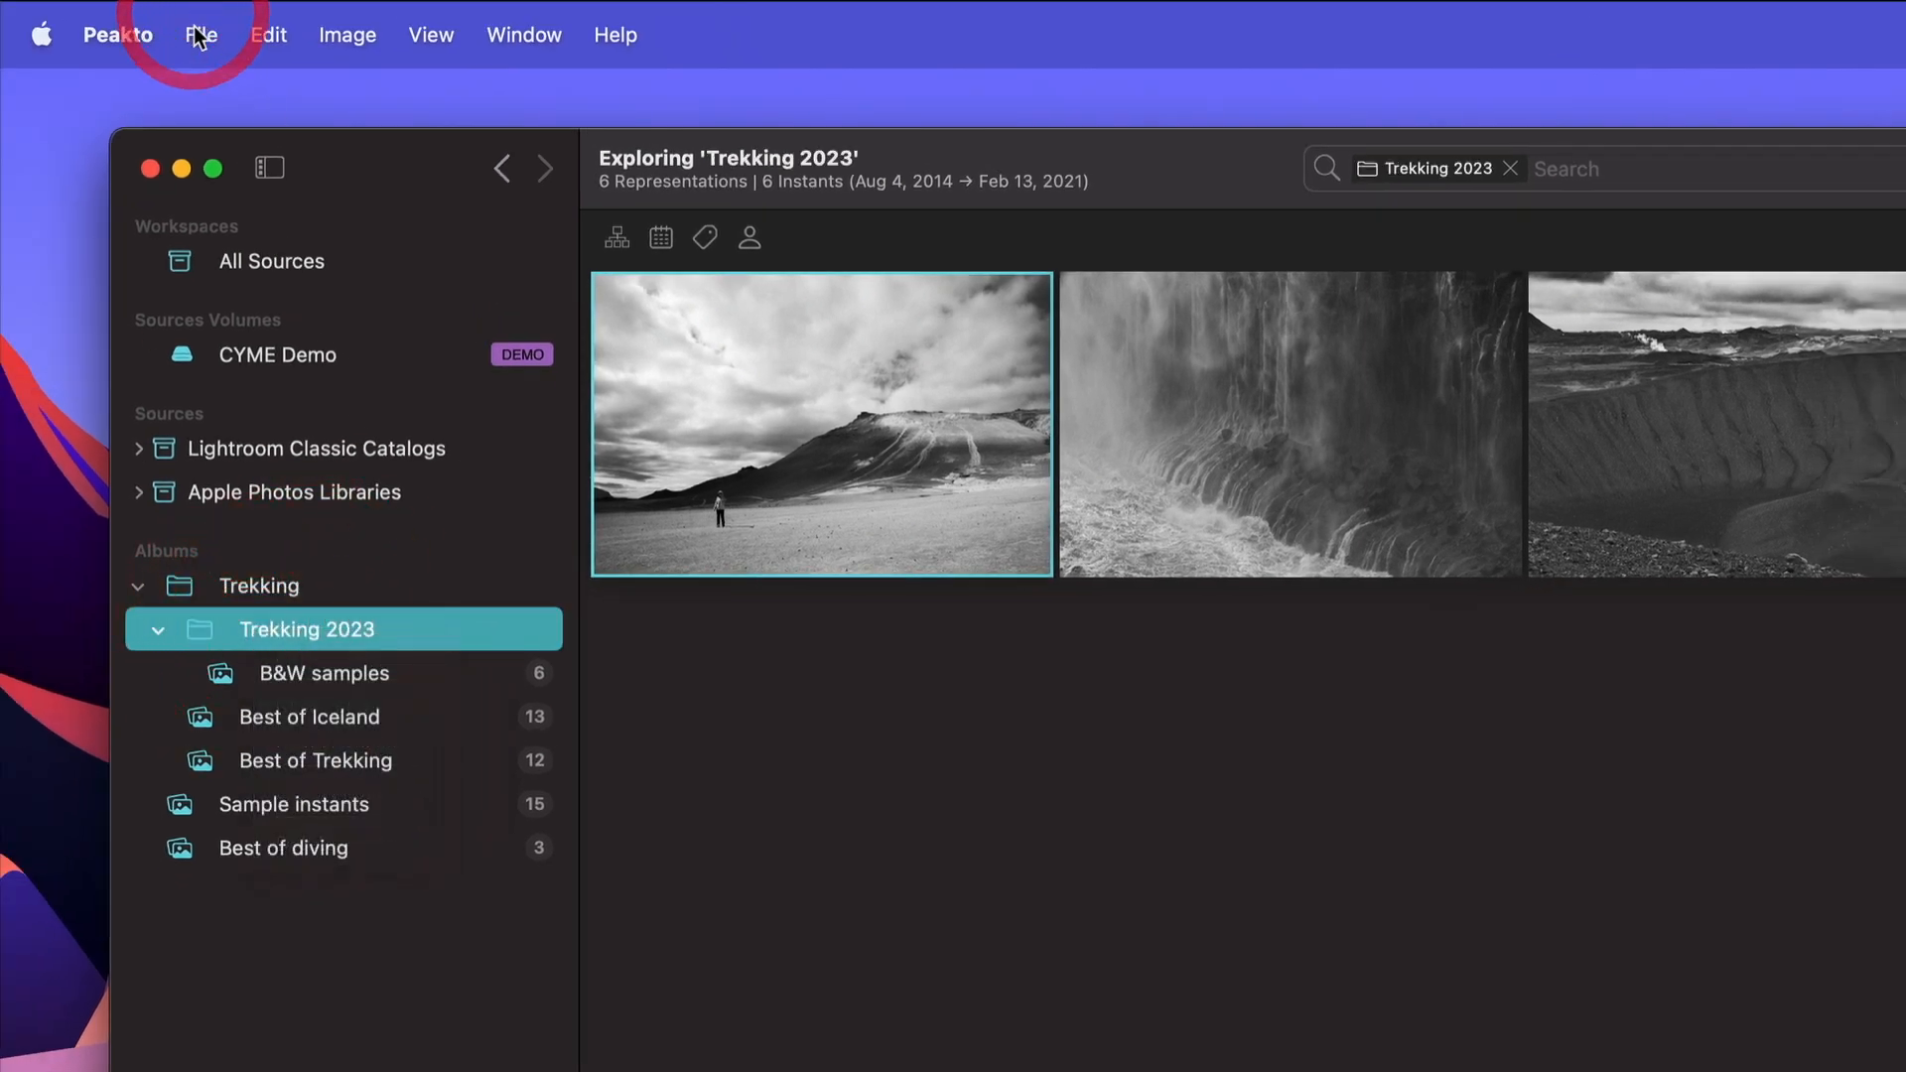
pyautogui.click(197, 23)
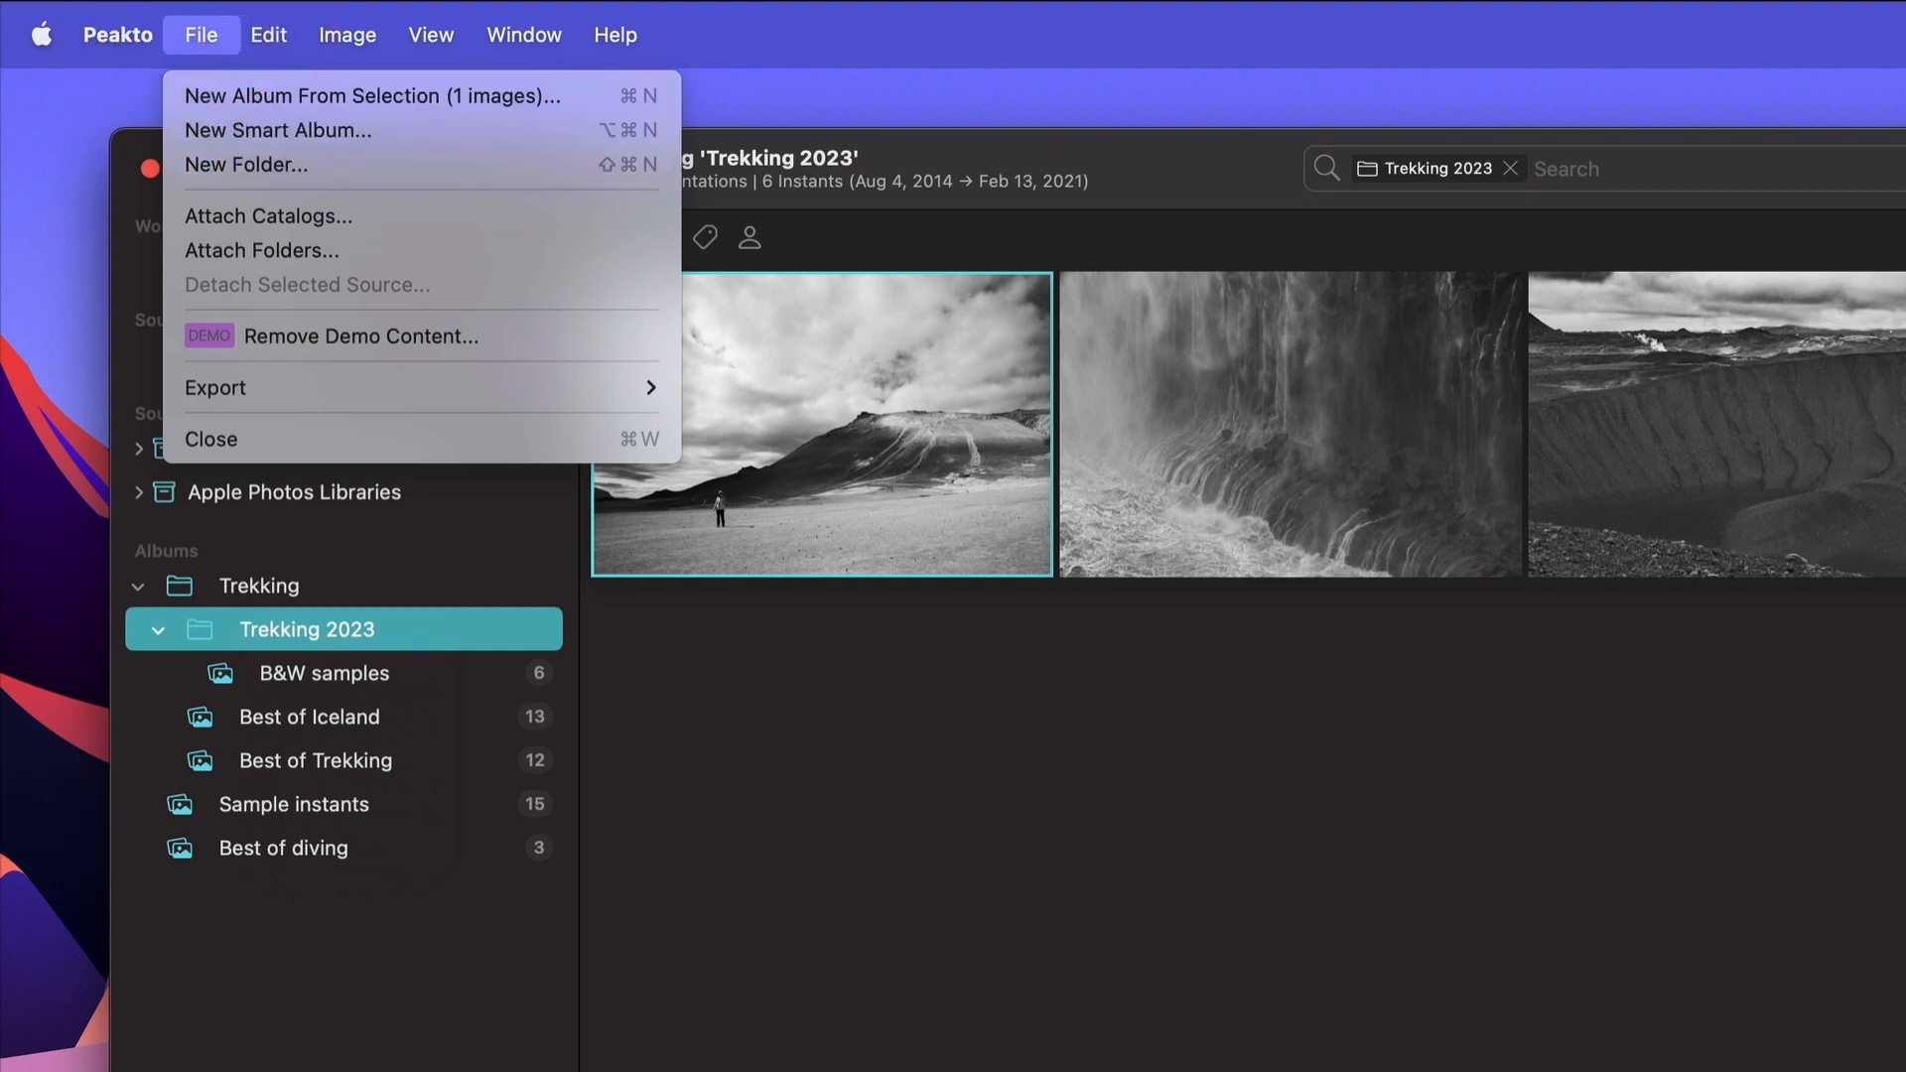
pyautogui.press('Escape')
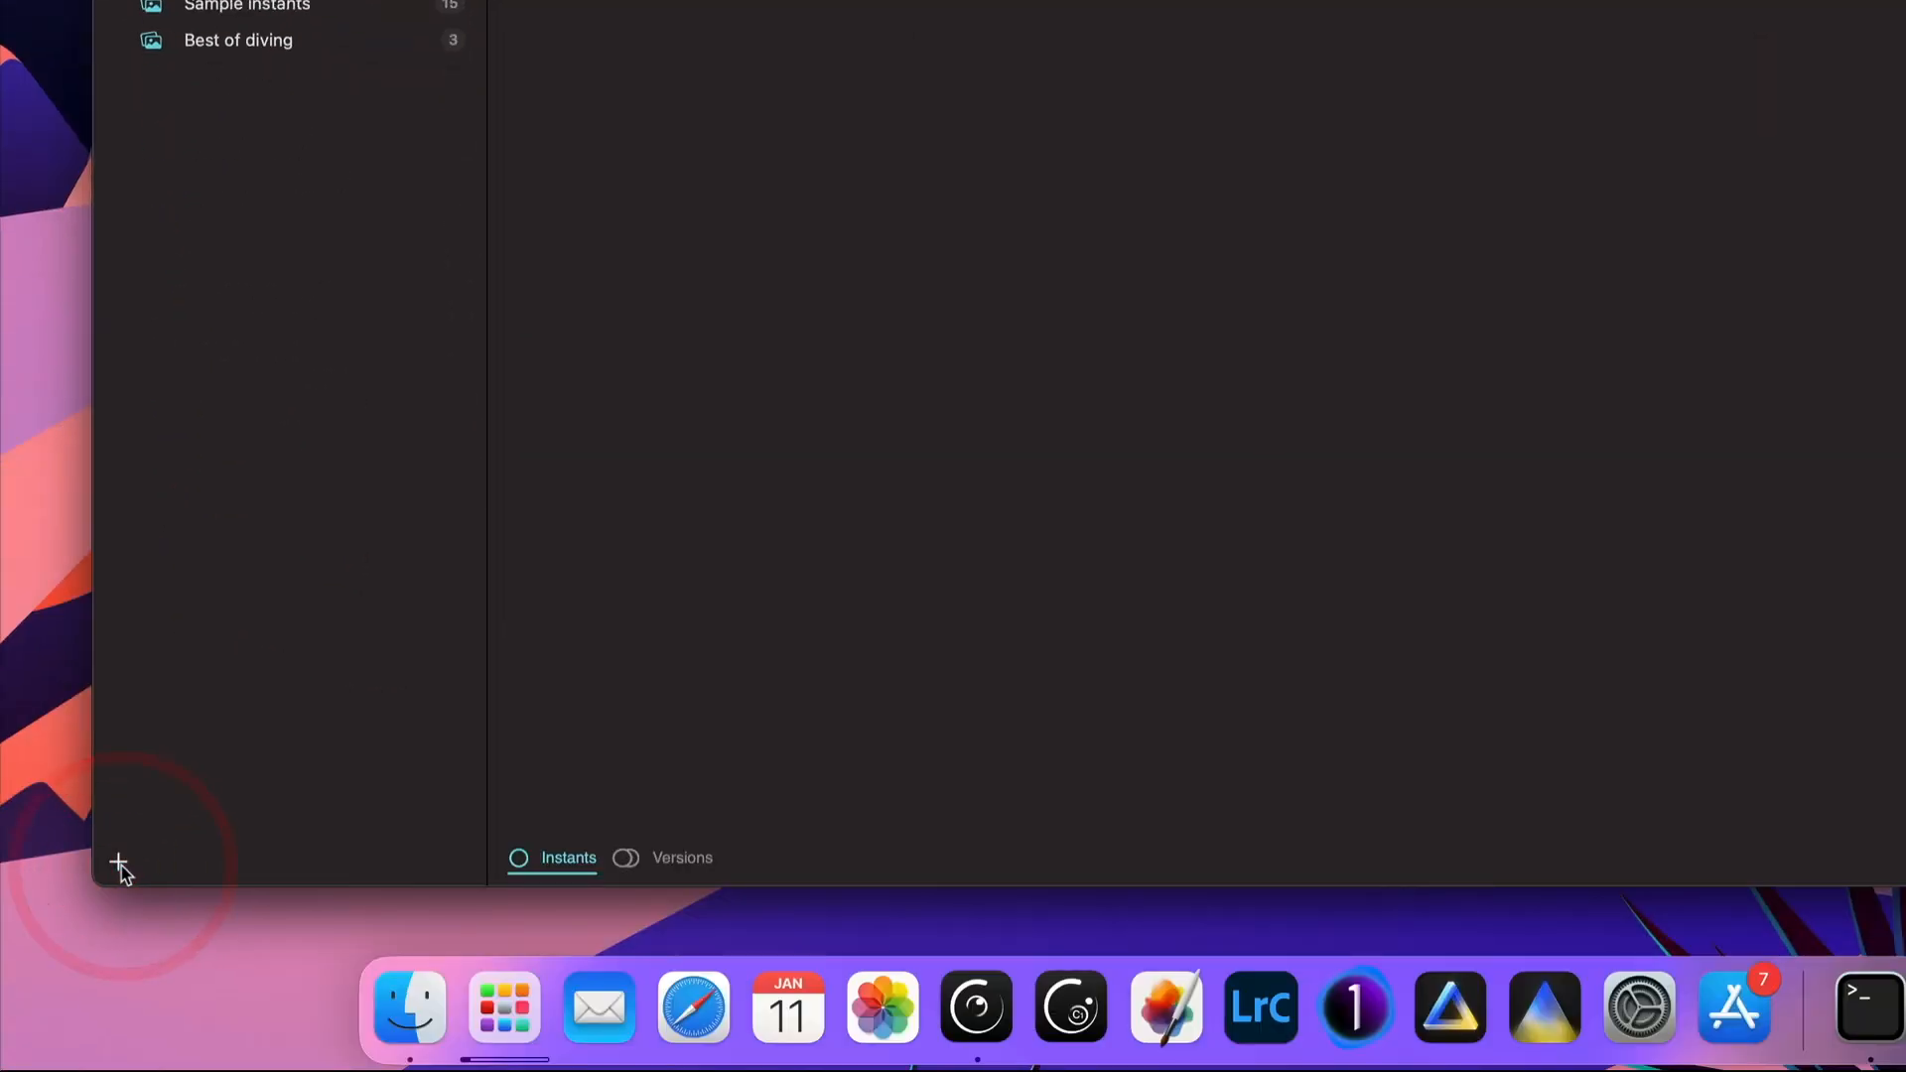
pyautogui.click(120, 862)
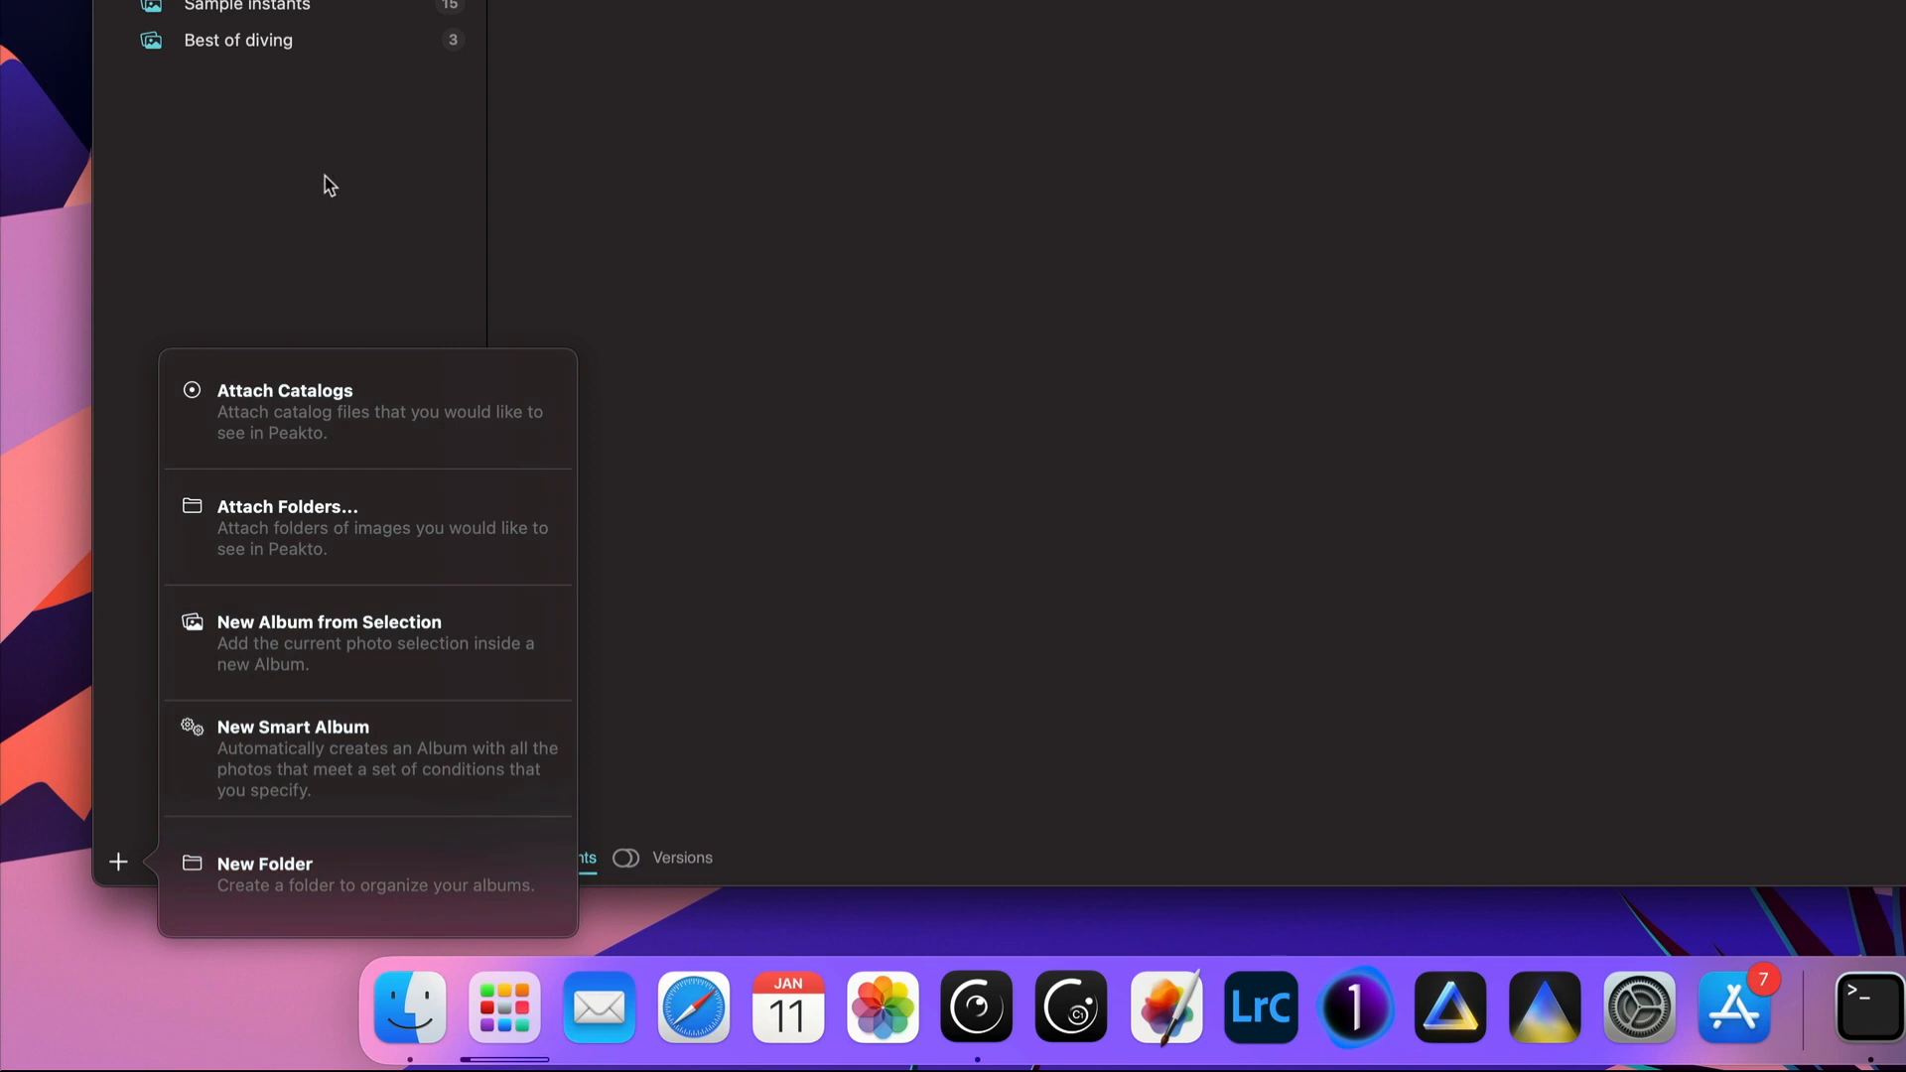
pyautogui.click(324, 179)
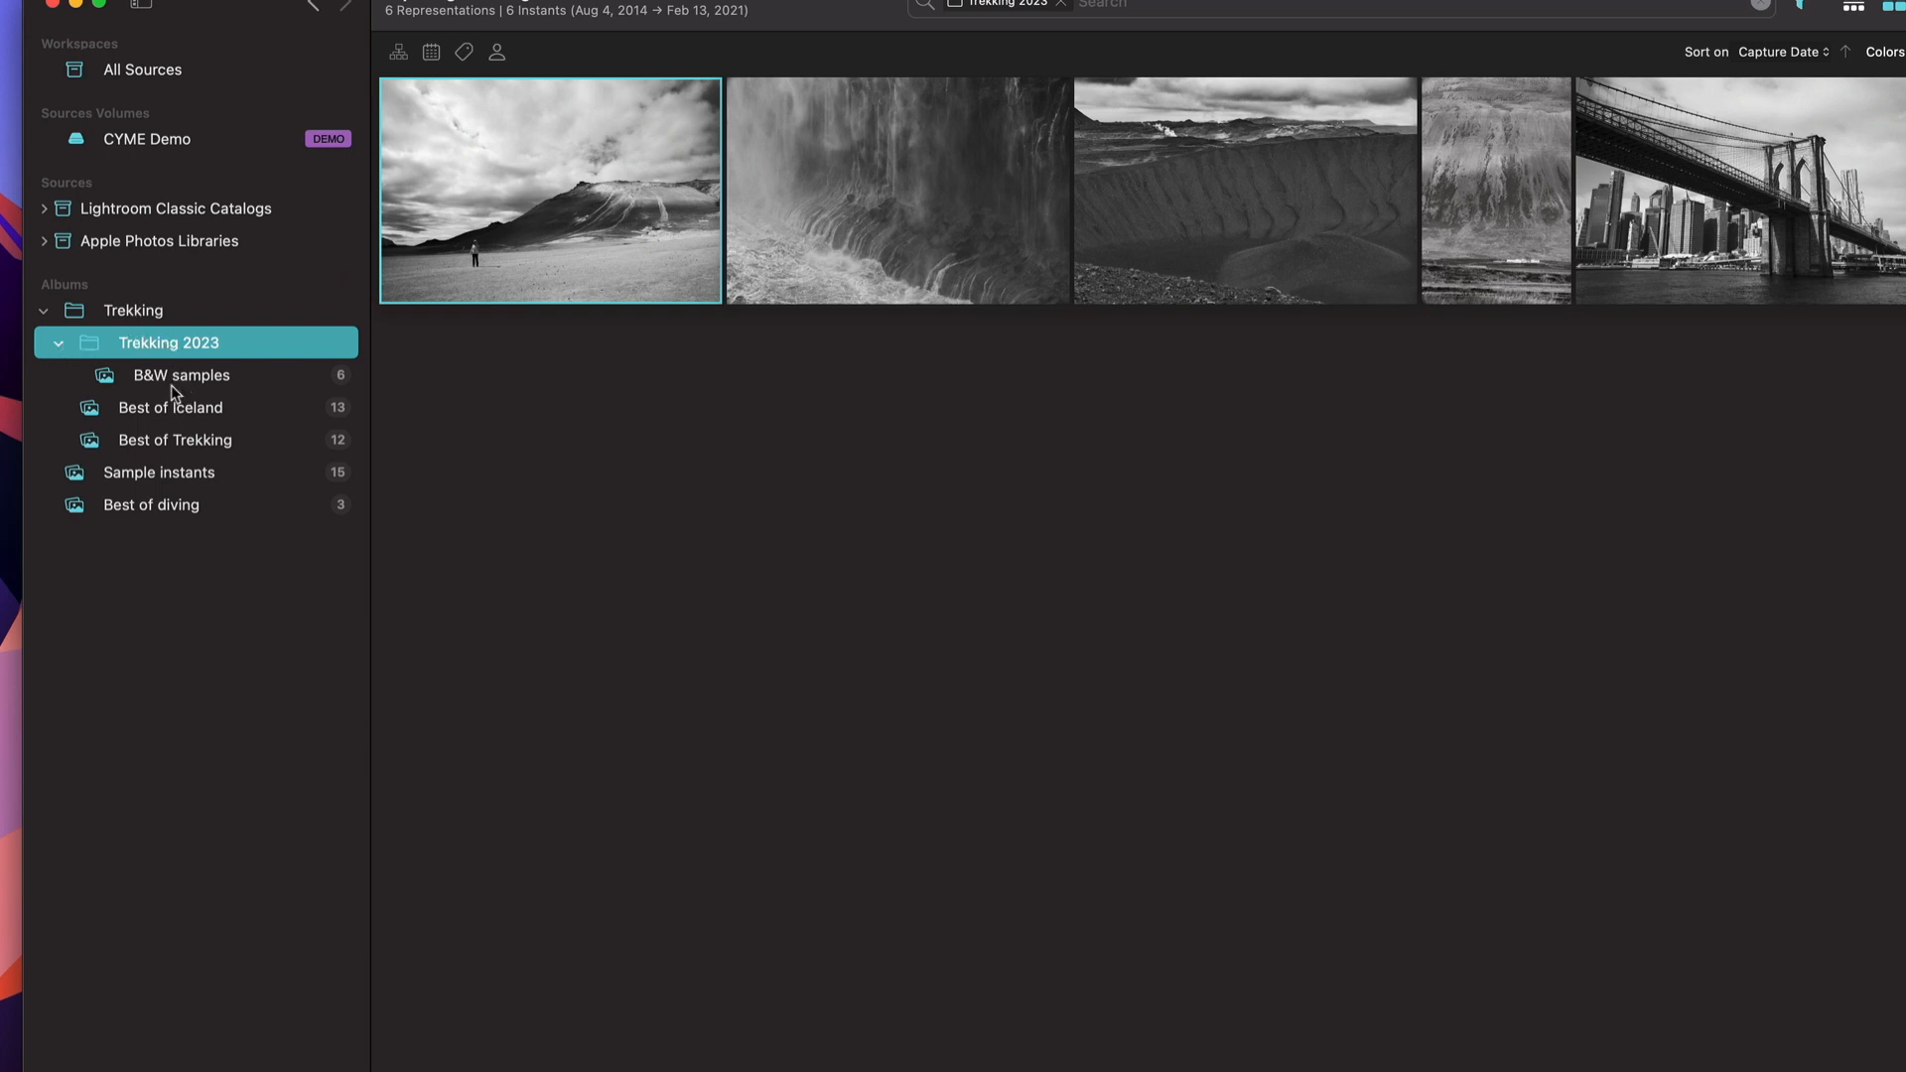
# - View the photos of the whole Trekking folder and of its B&W samples, Best of Iceland and Best of Trekking albums
pyautogui.click(119, 303)
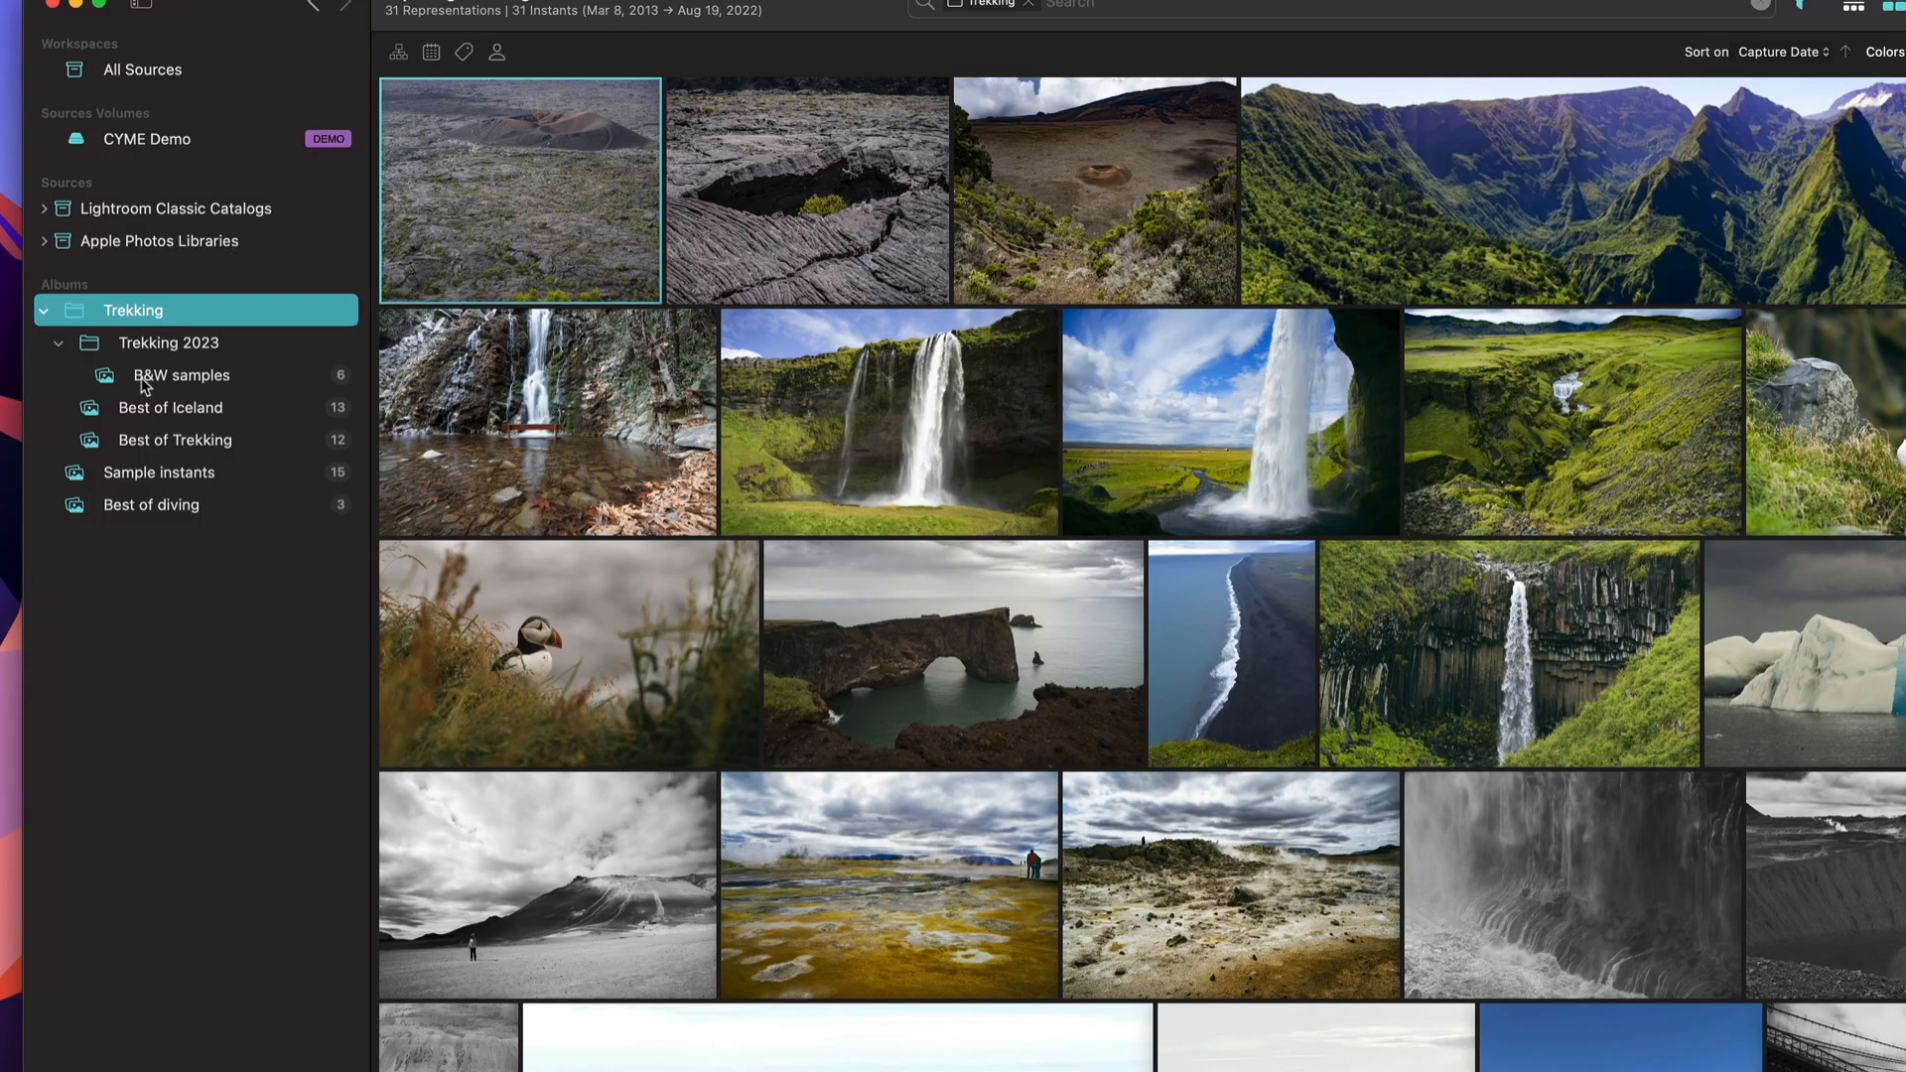
pyautogui.click(144, 378)
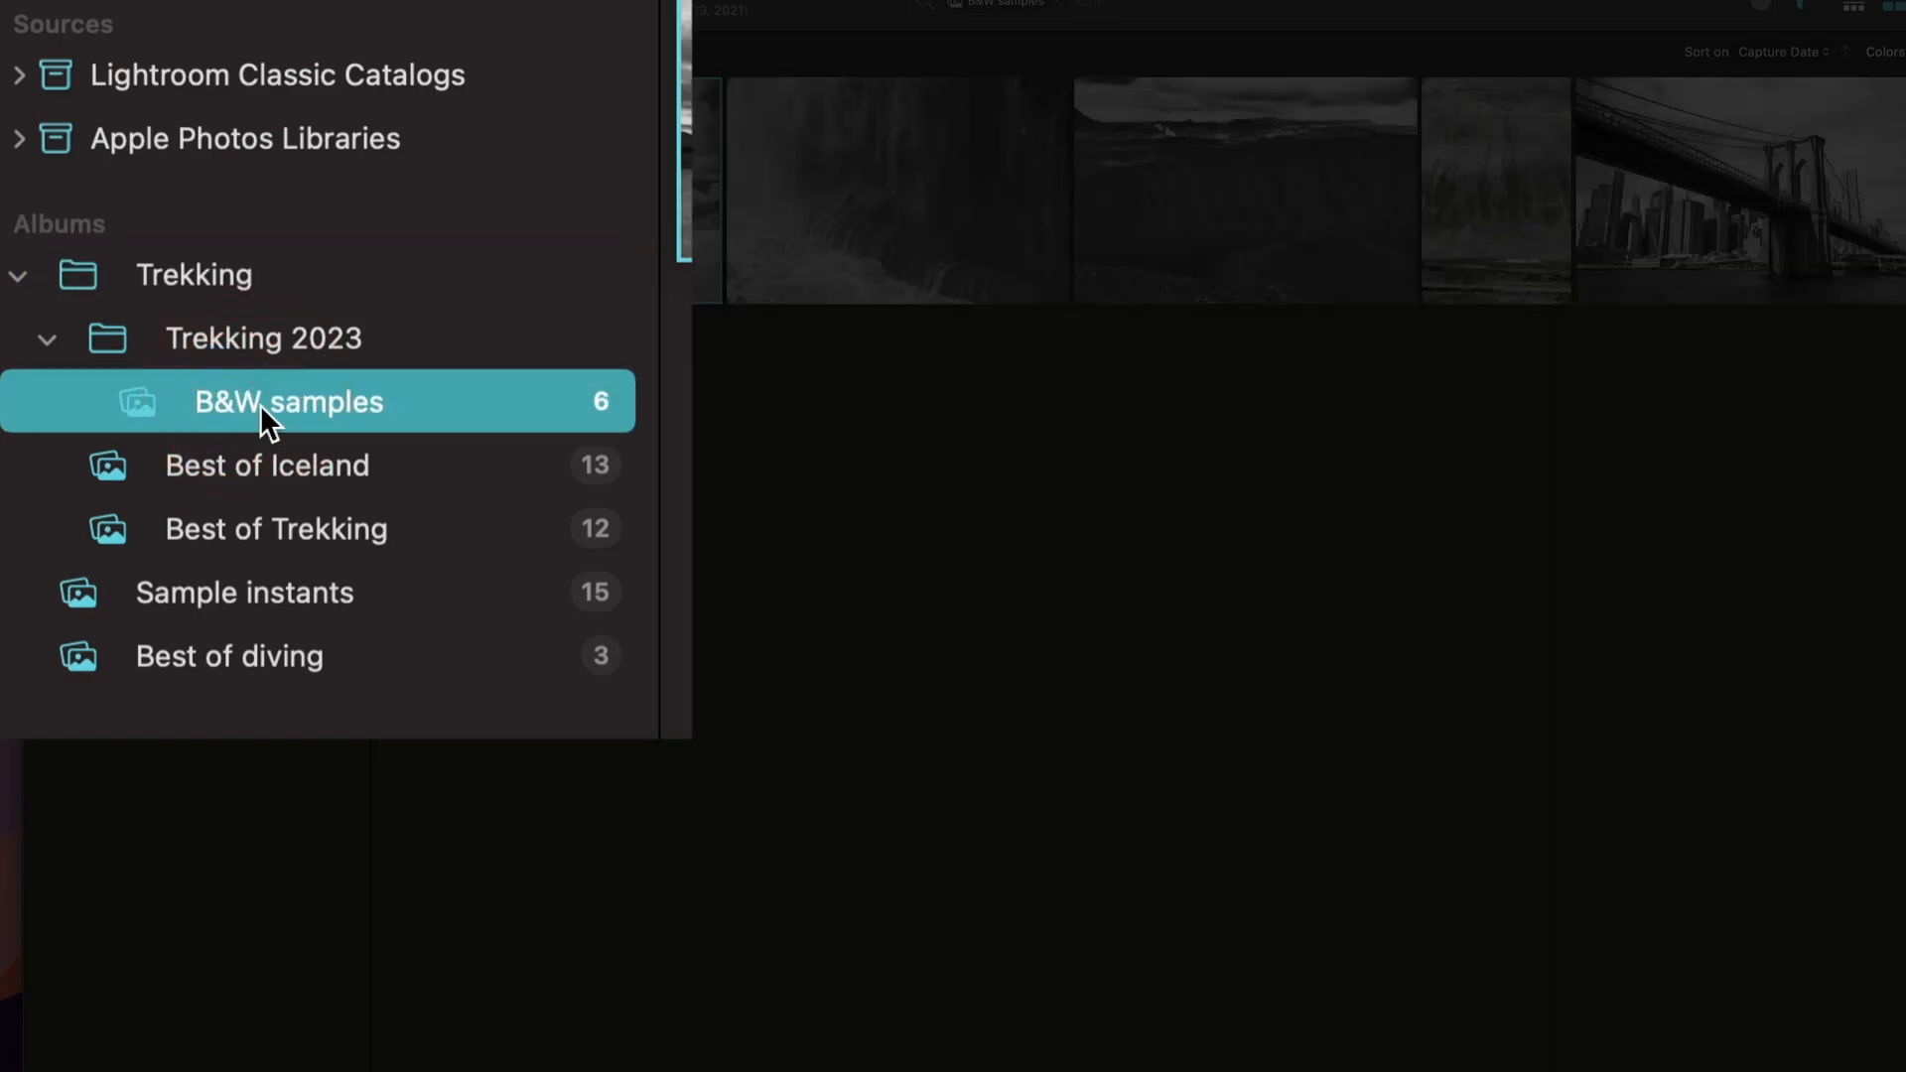
pyautogui.click(247, 465)
pyautogui.click(245, 526)
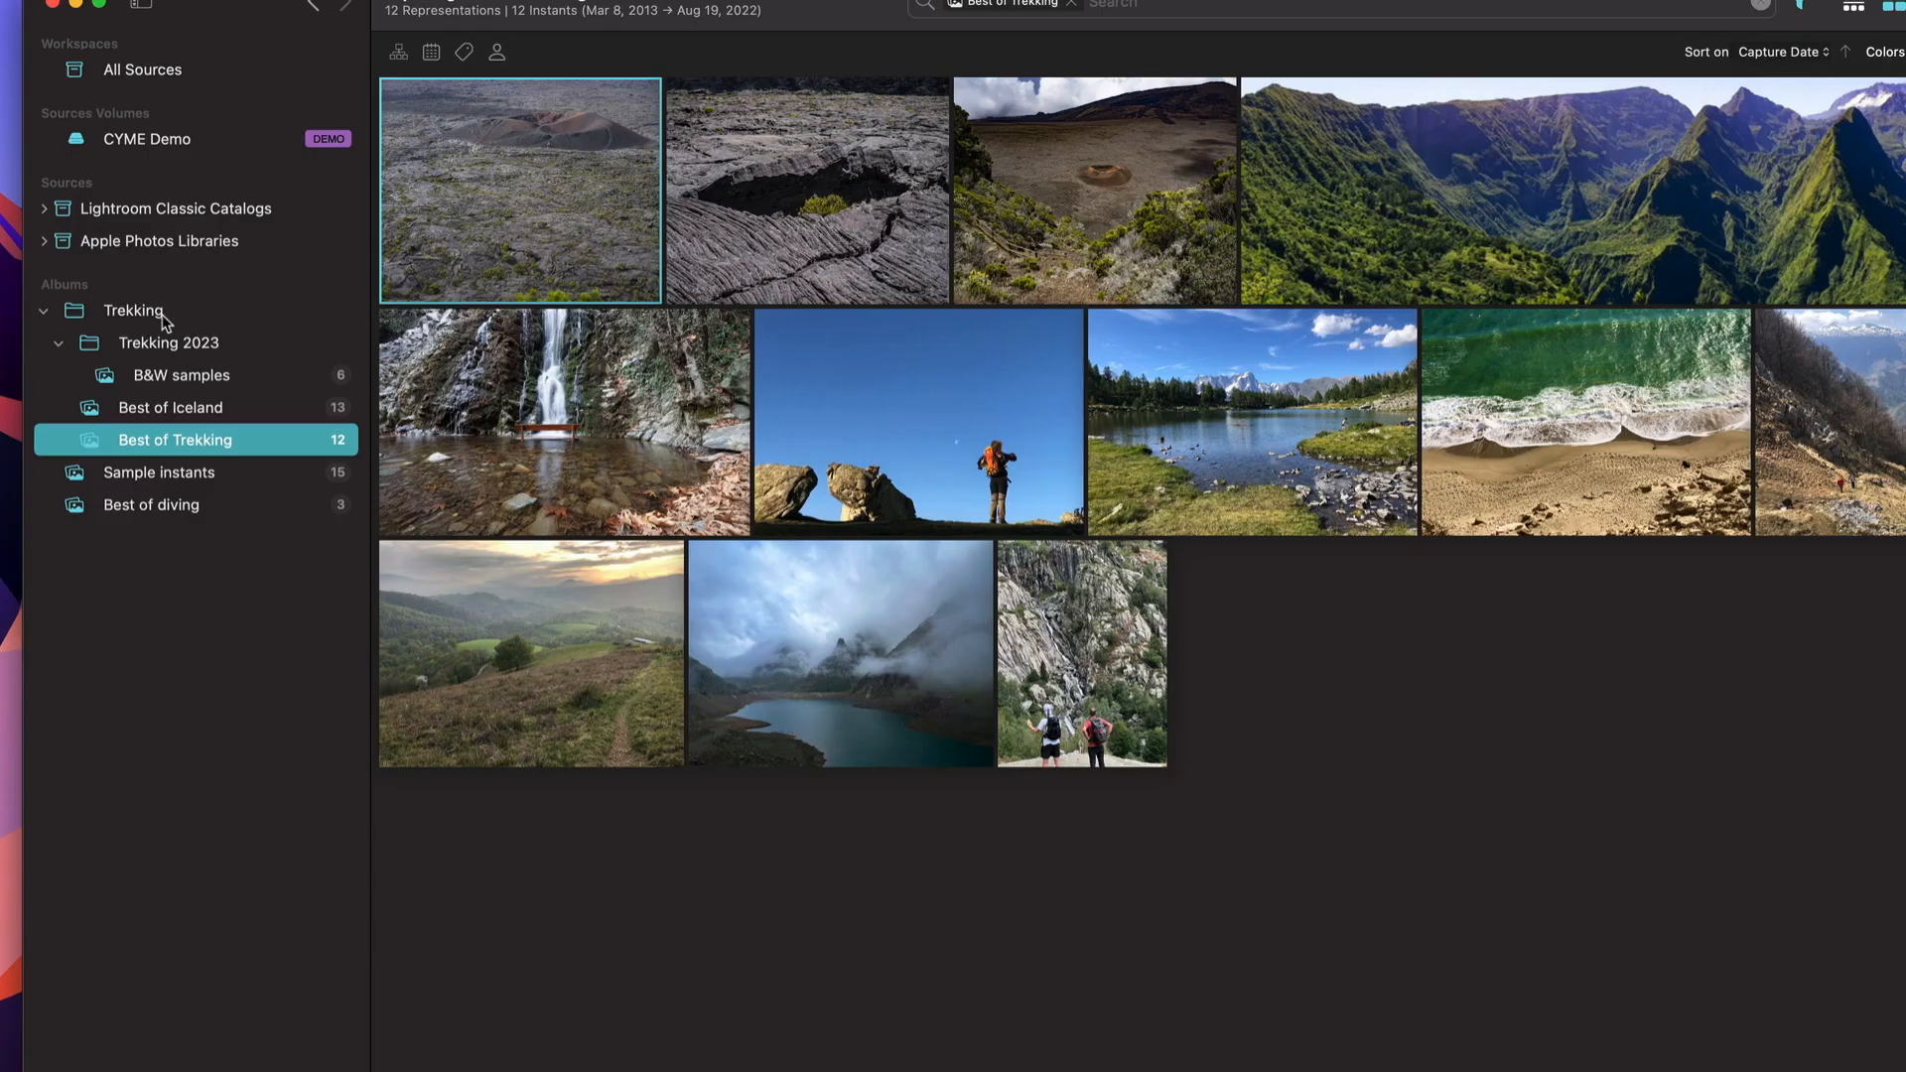
pyautogui.click(205, 286)
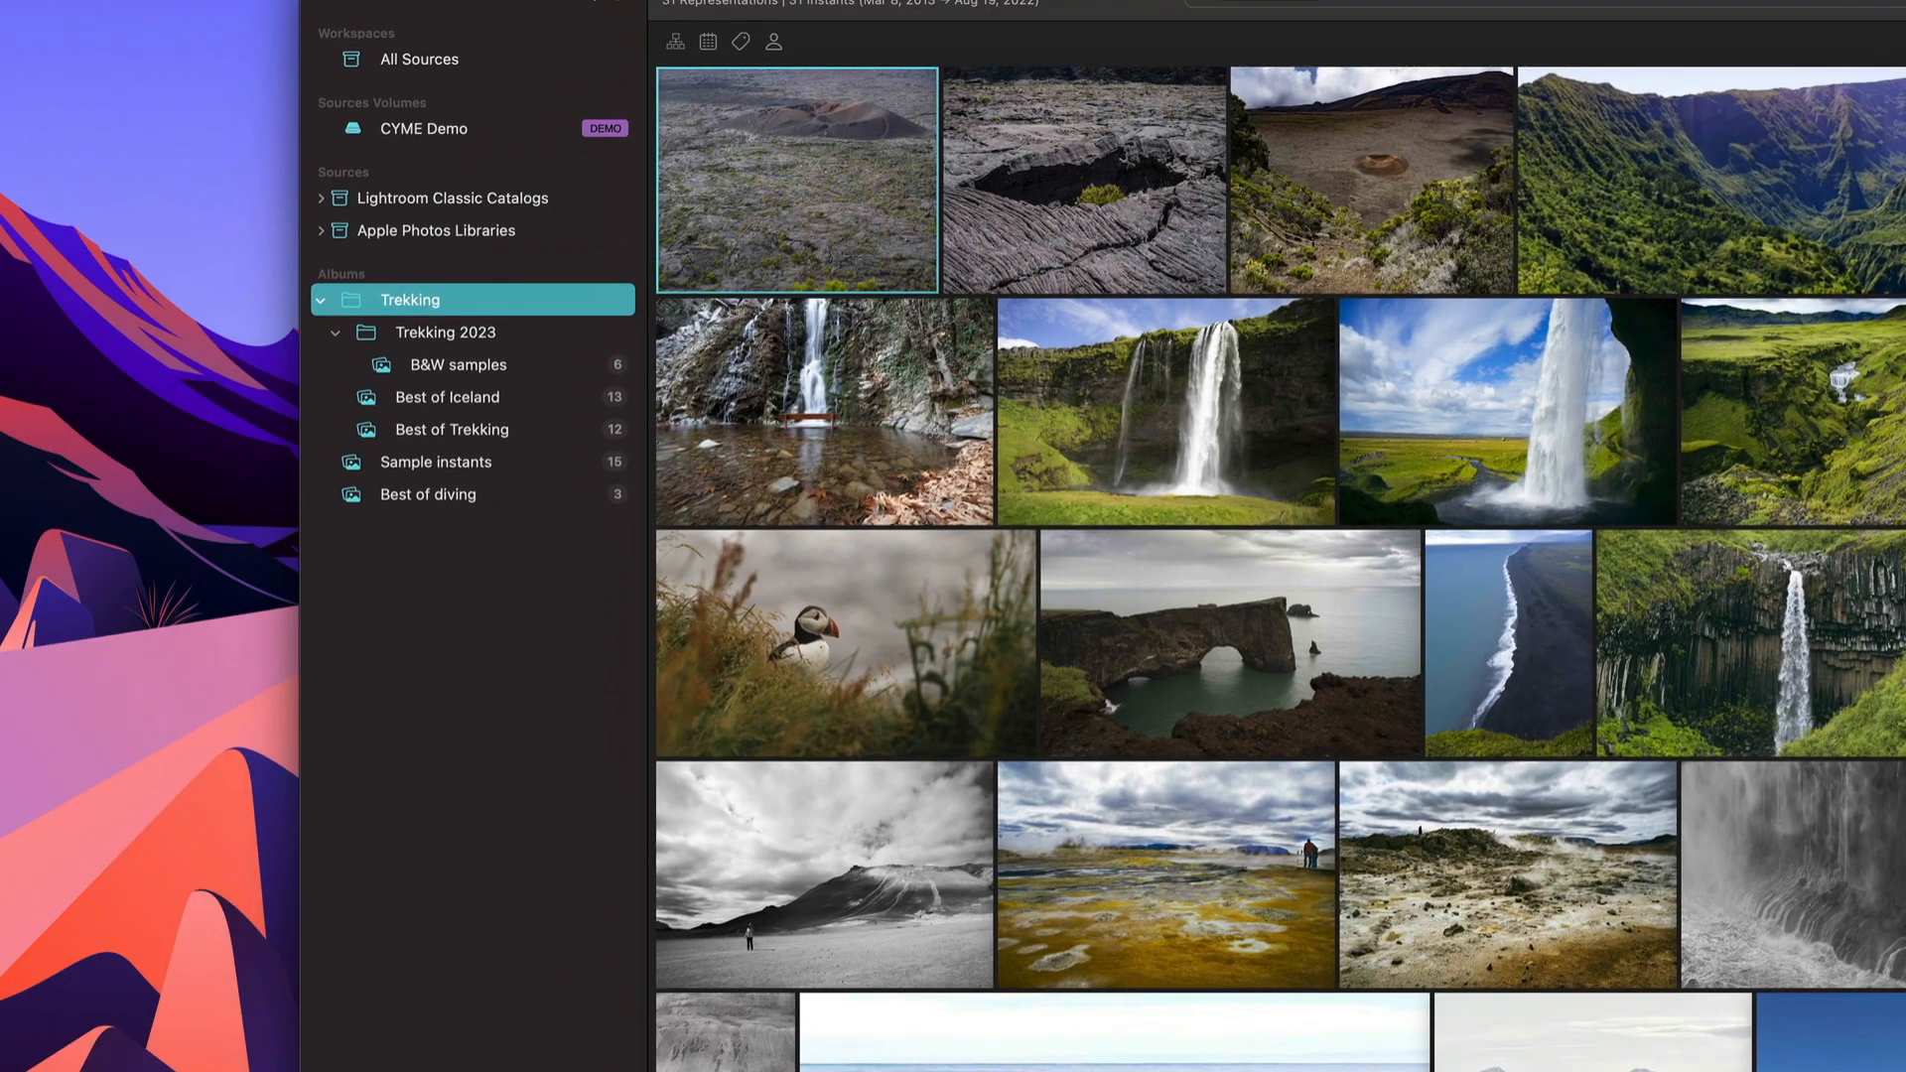
# - Export the Trekking folder to the desktop, and switch to Finder to list the exported folder's files
pyautogui.moveTo(399, 303); pyautogui.dragTo(107, 328)
pyautogui.press('super+Tab')
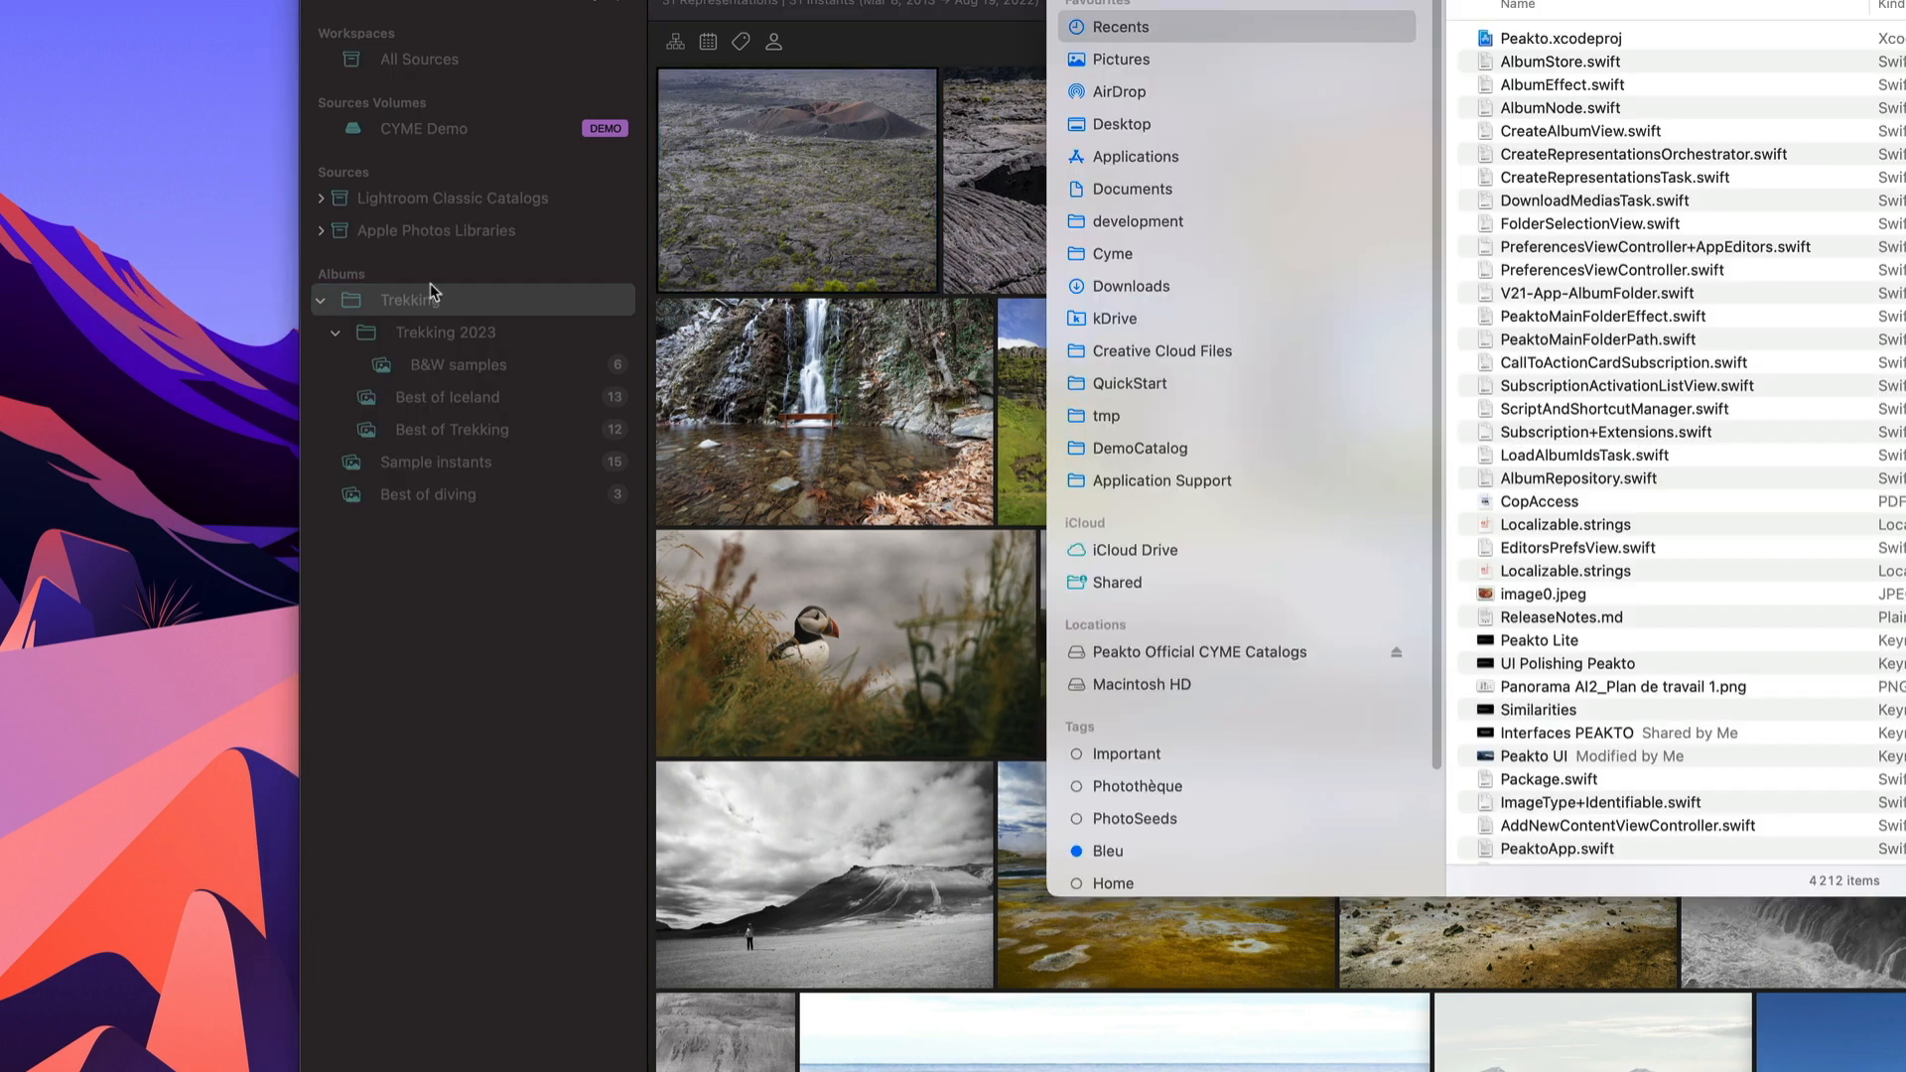
pyautogui.click(1117, 125)
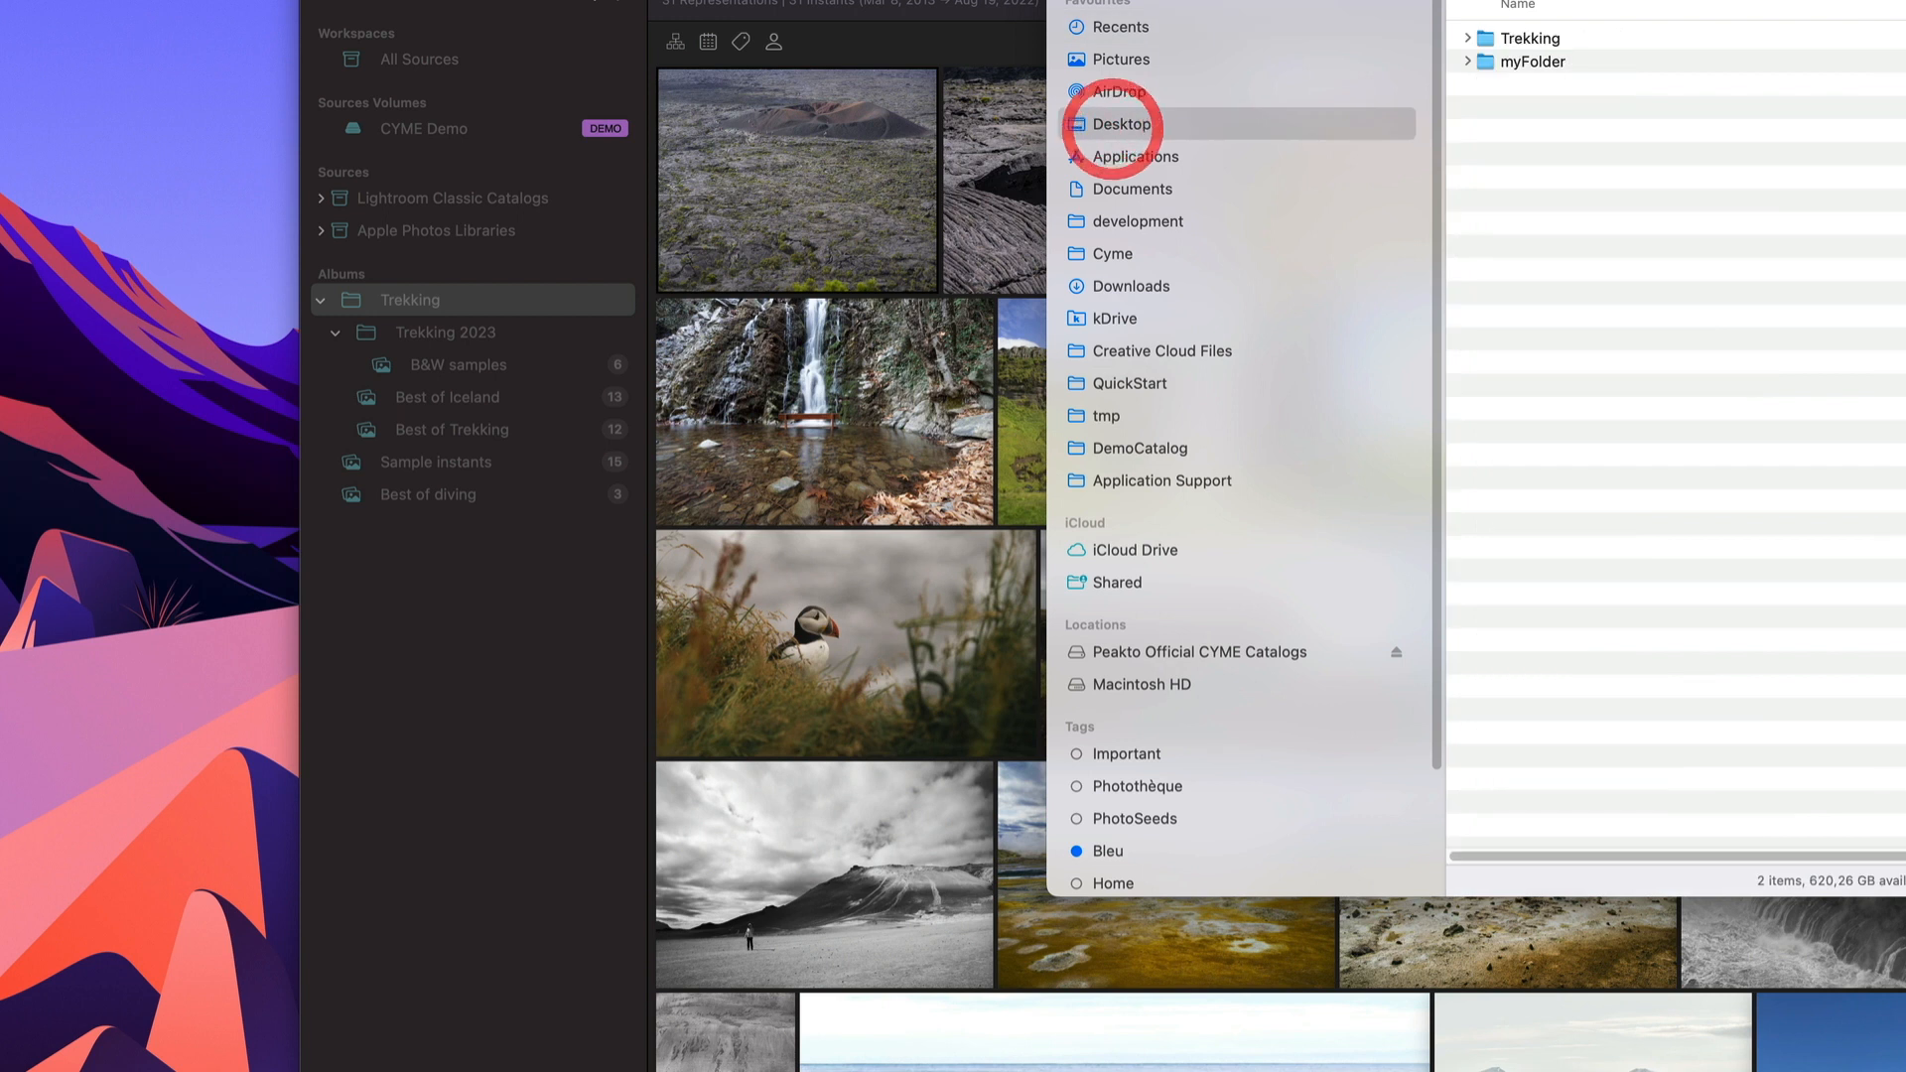
pyautogui.moveTo(1274, 2); pyautogui.dragTo(469, 177)
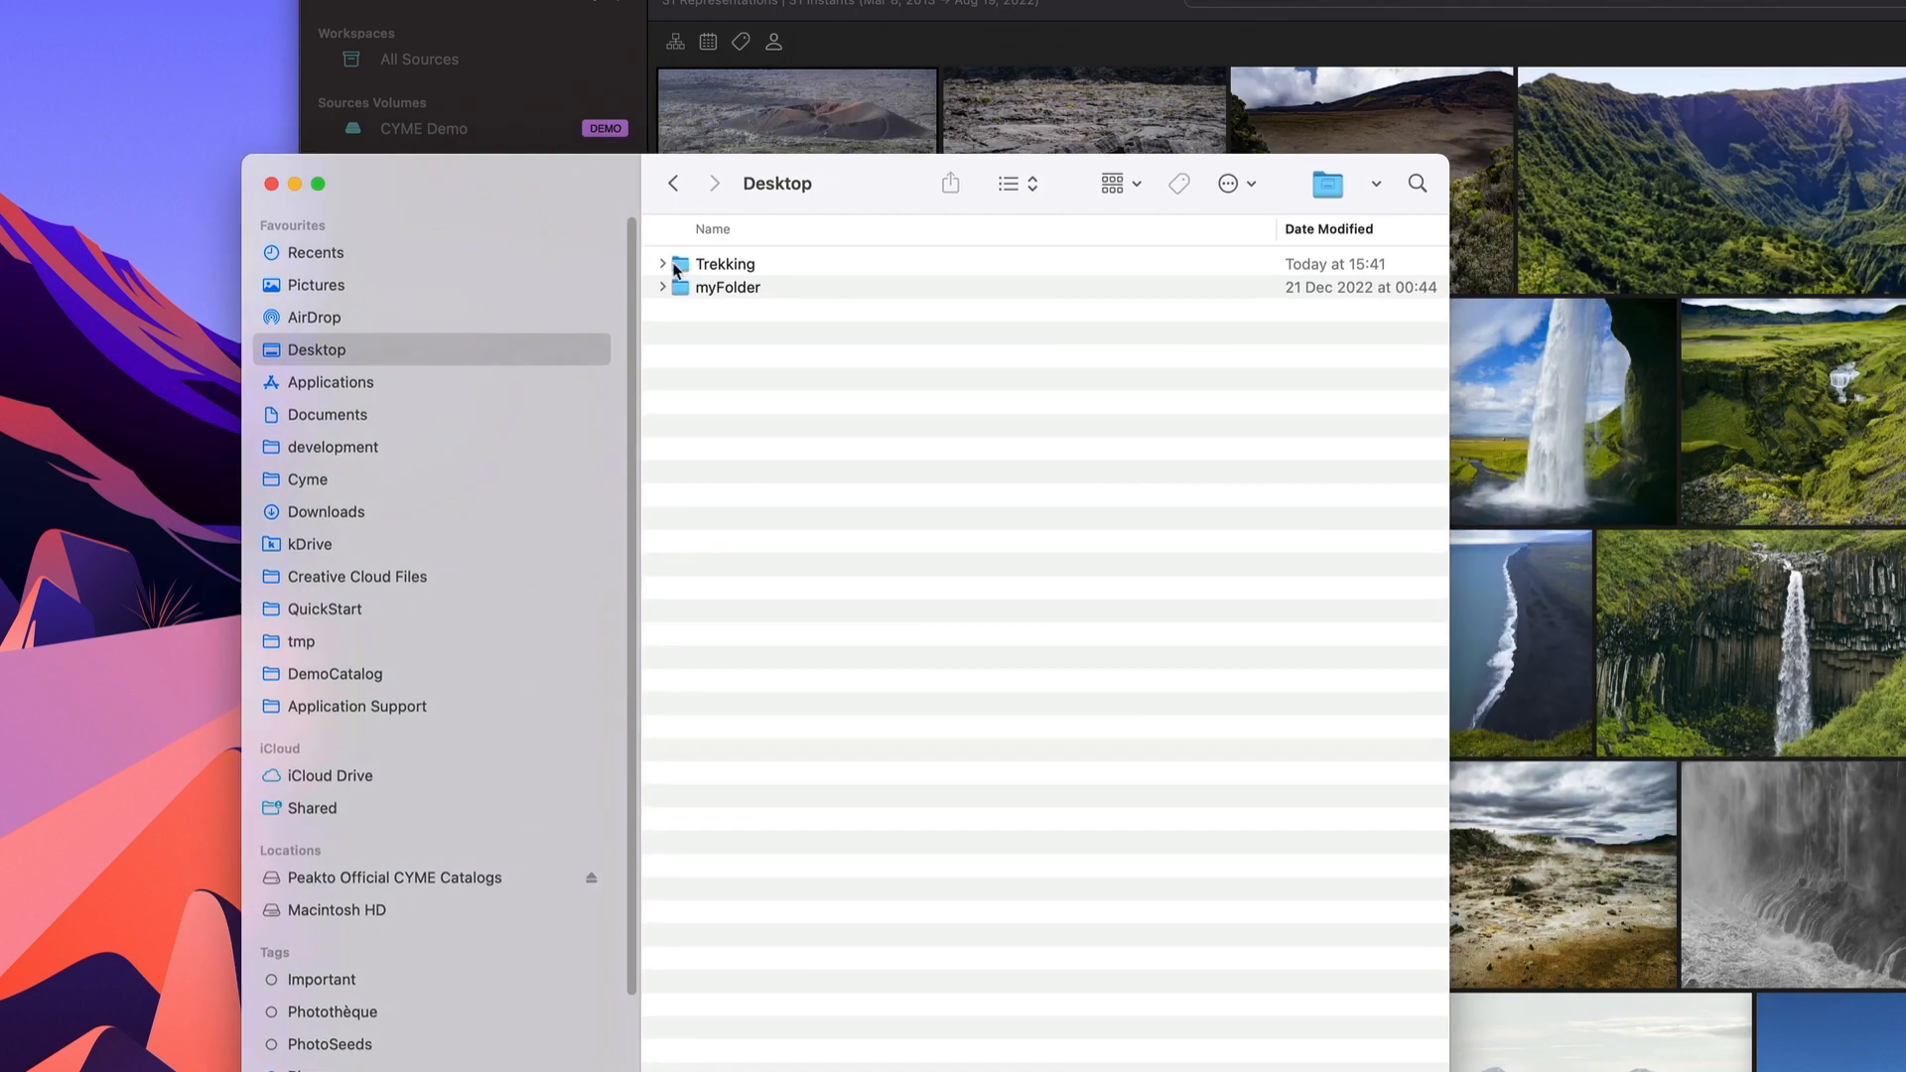
pyautogui.click(667, 264)
pyautogui.click(663, 265)
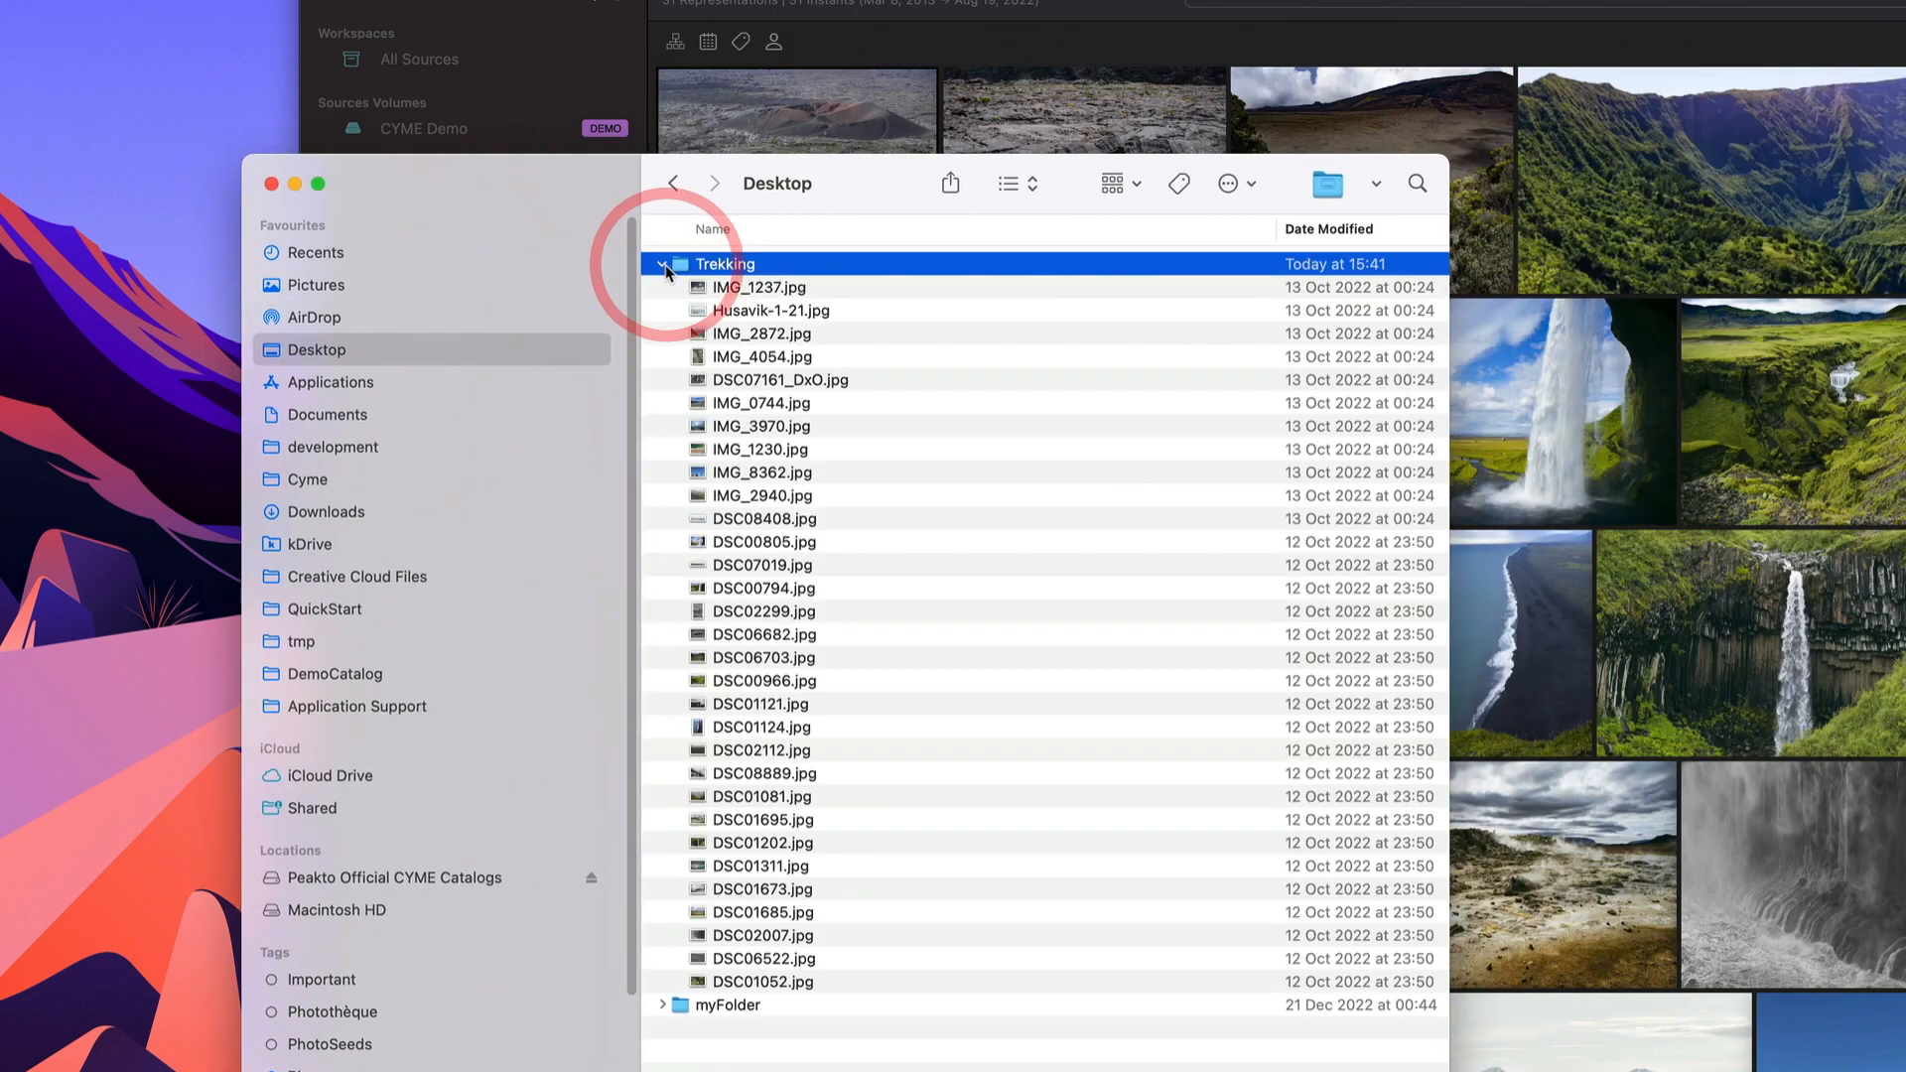
# - Preview several exported photos in the Trekking folder, starting from DSC01121.jpg, and close the preview and the Finder window
pyautogui.click(750, 704)
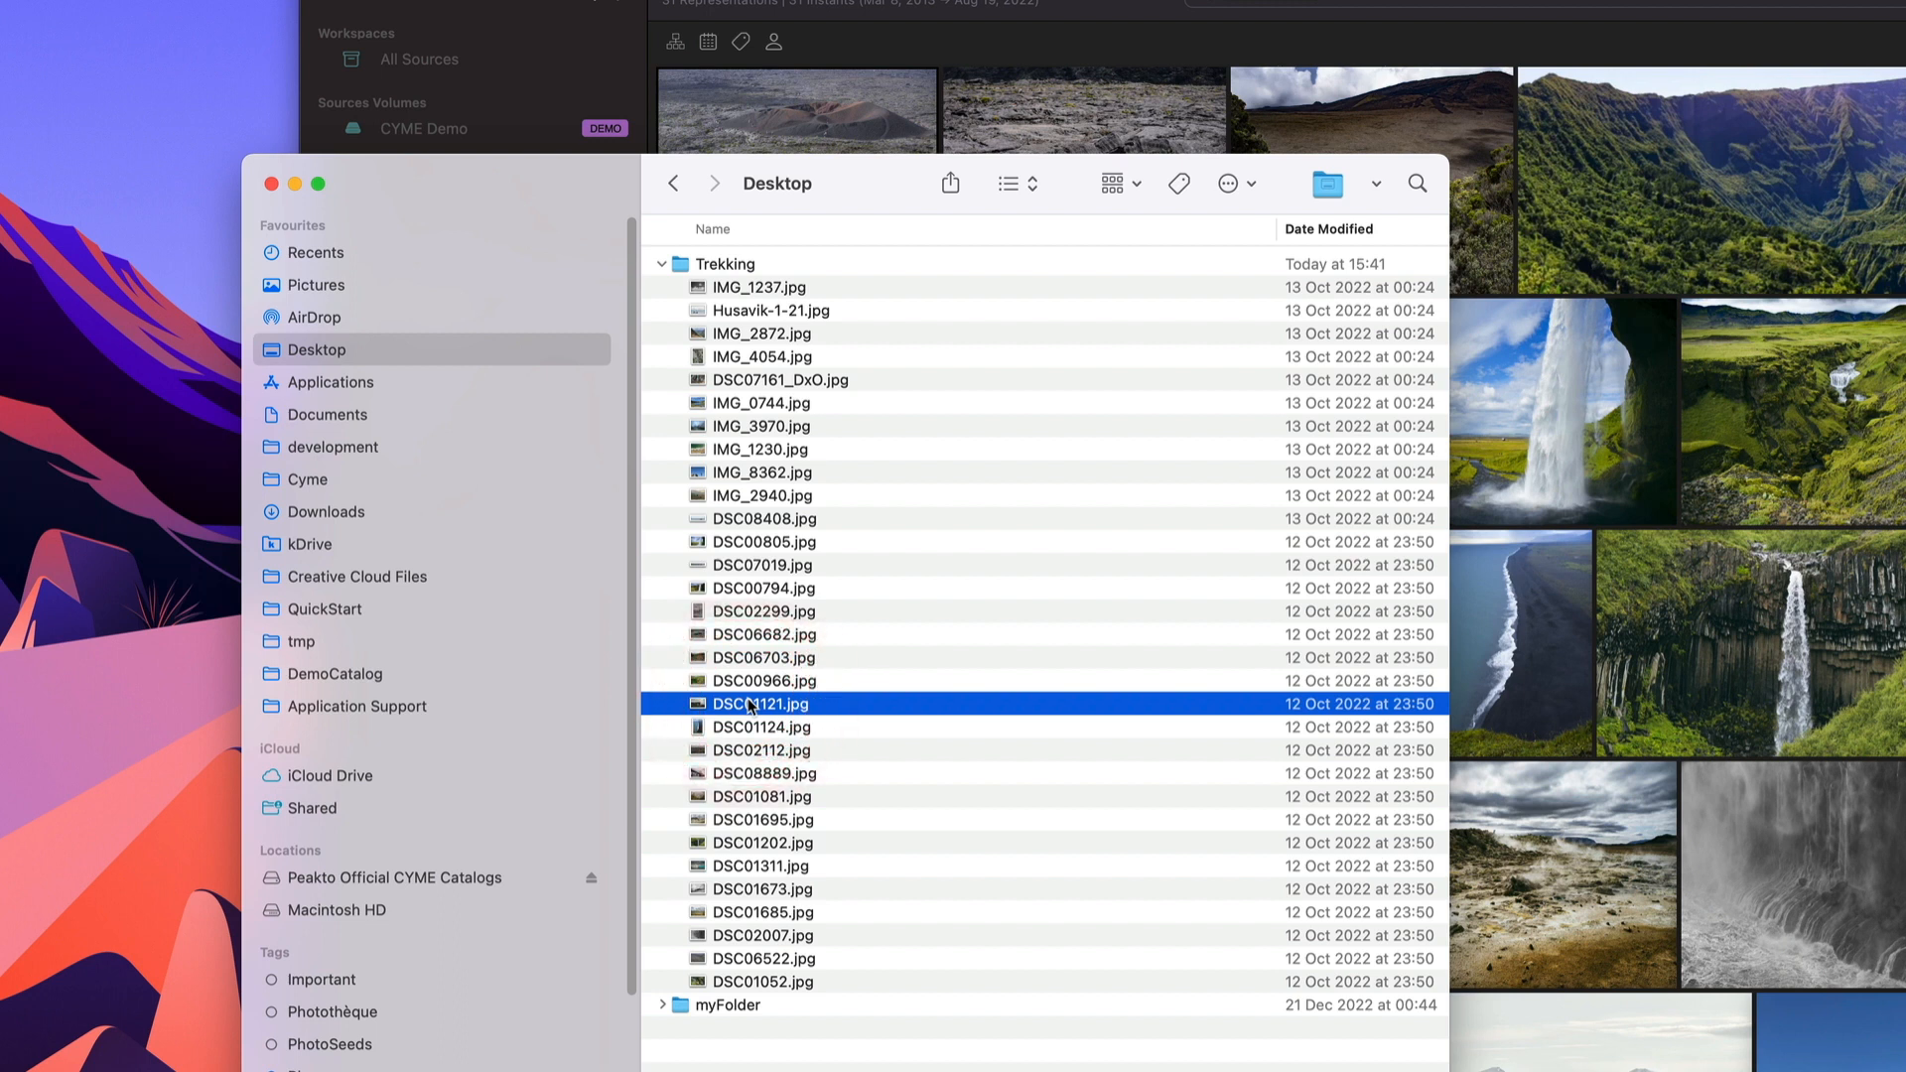
pyautogui.press('space')
pyautogui.press('Up')
pyautogui.press('Up')
pyautogui.press('Up')
pyautogui.press('Up')
pyautogui.press('Up')
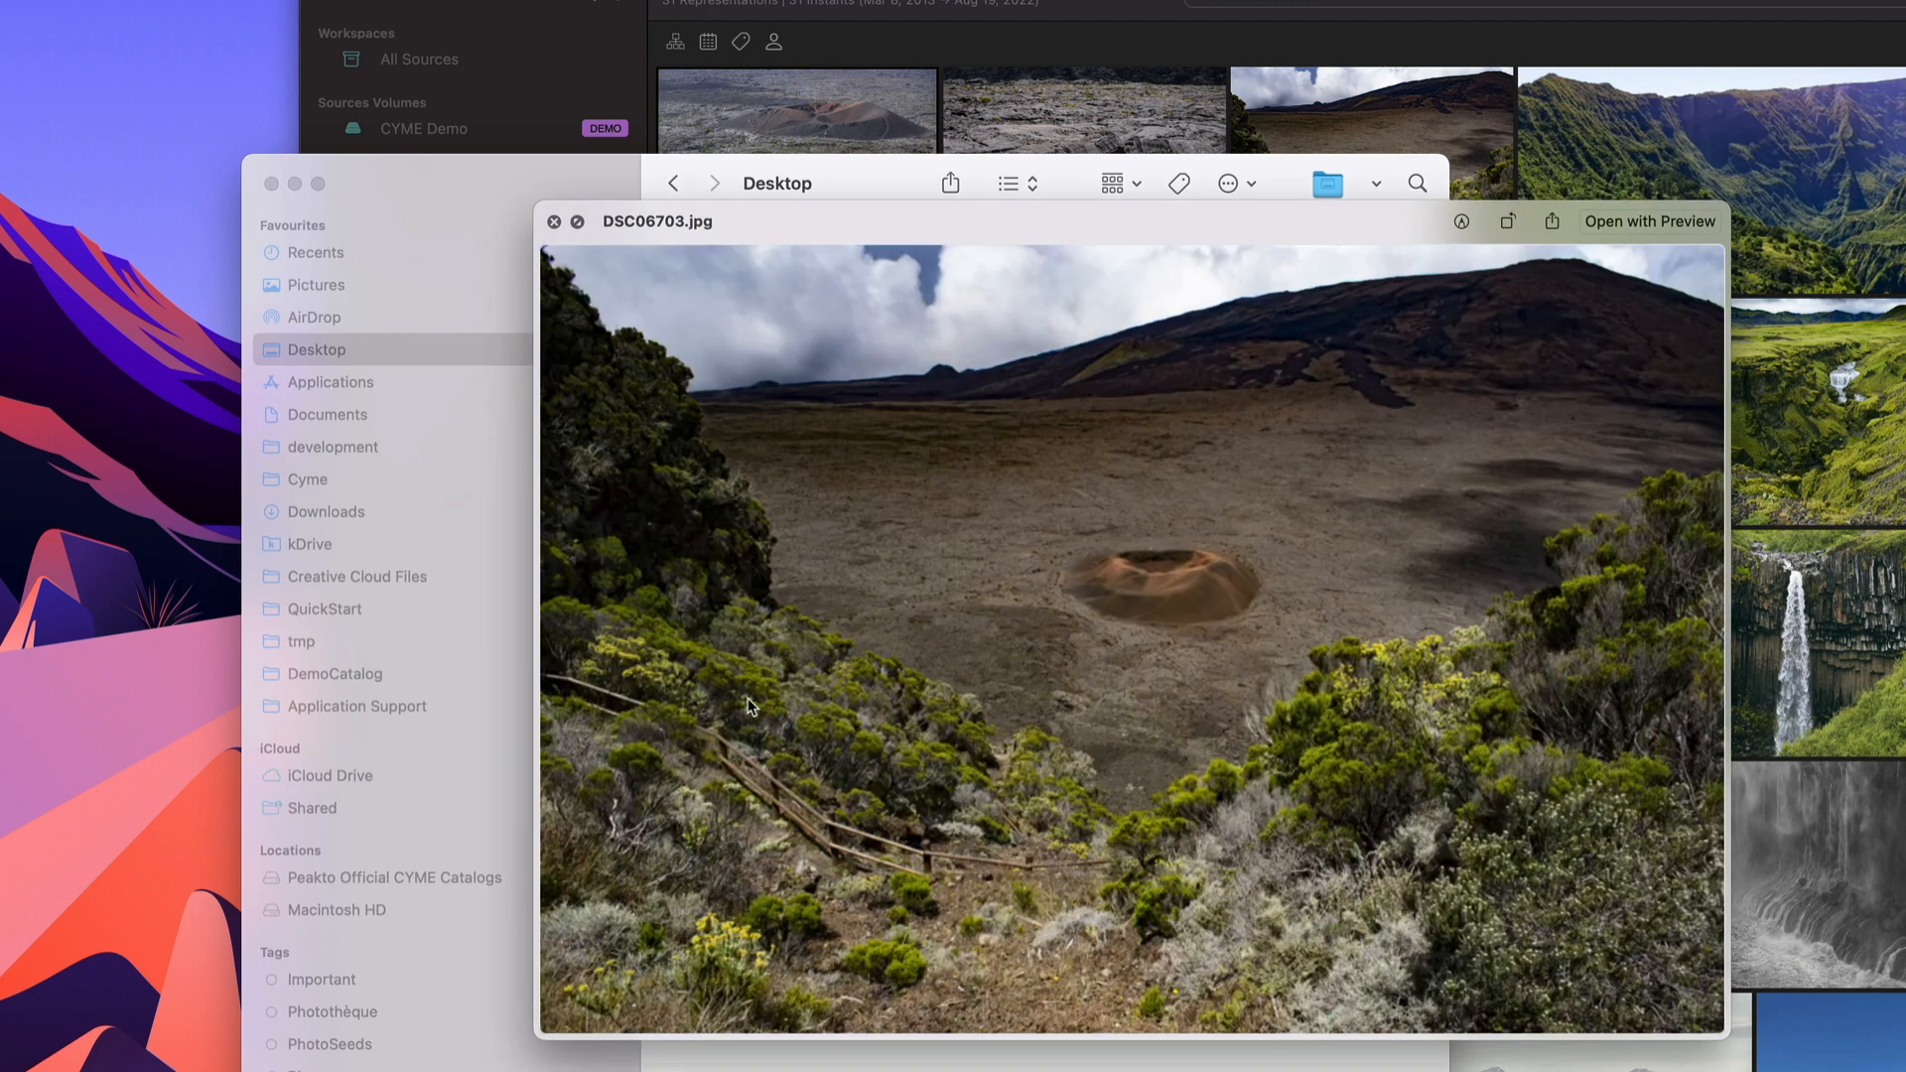
pyautogui.click(554, 221)
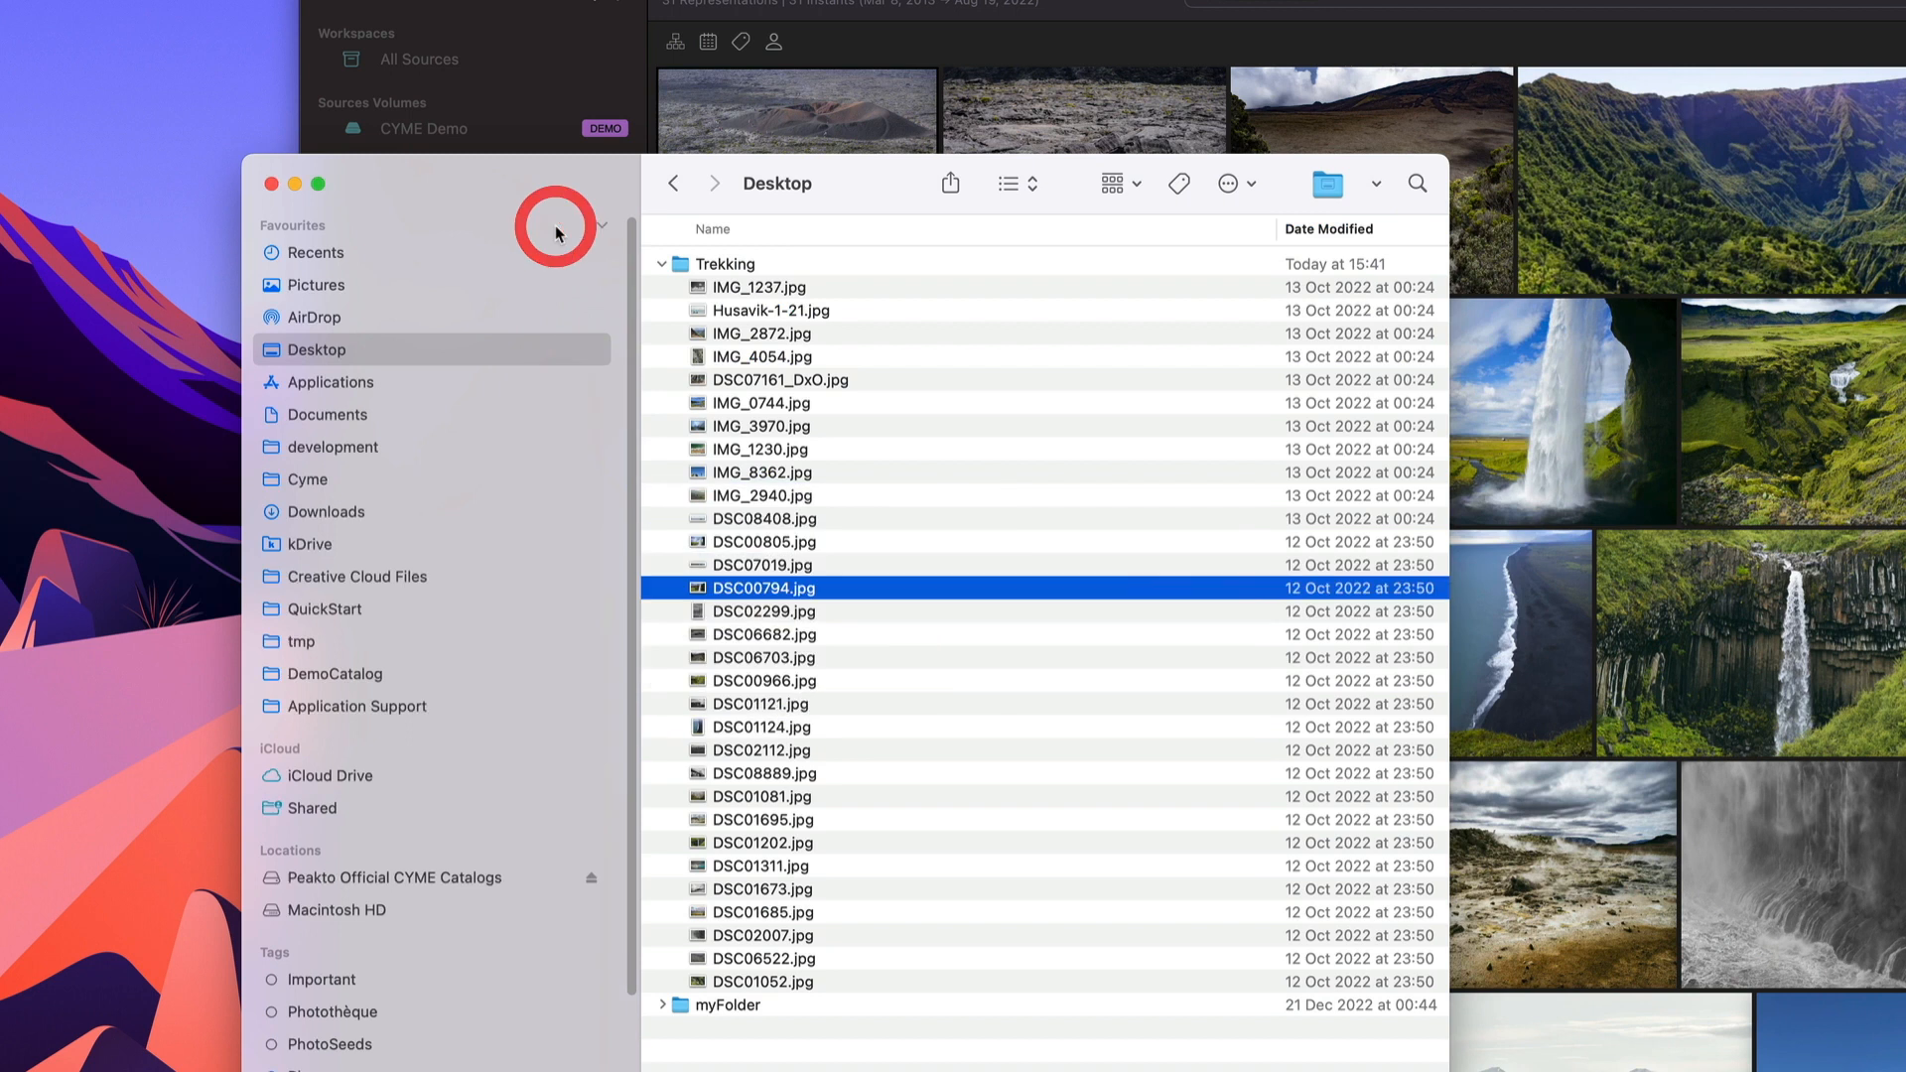
pyautogui.click(271, 184)
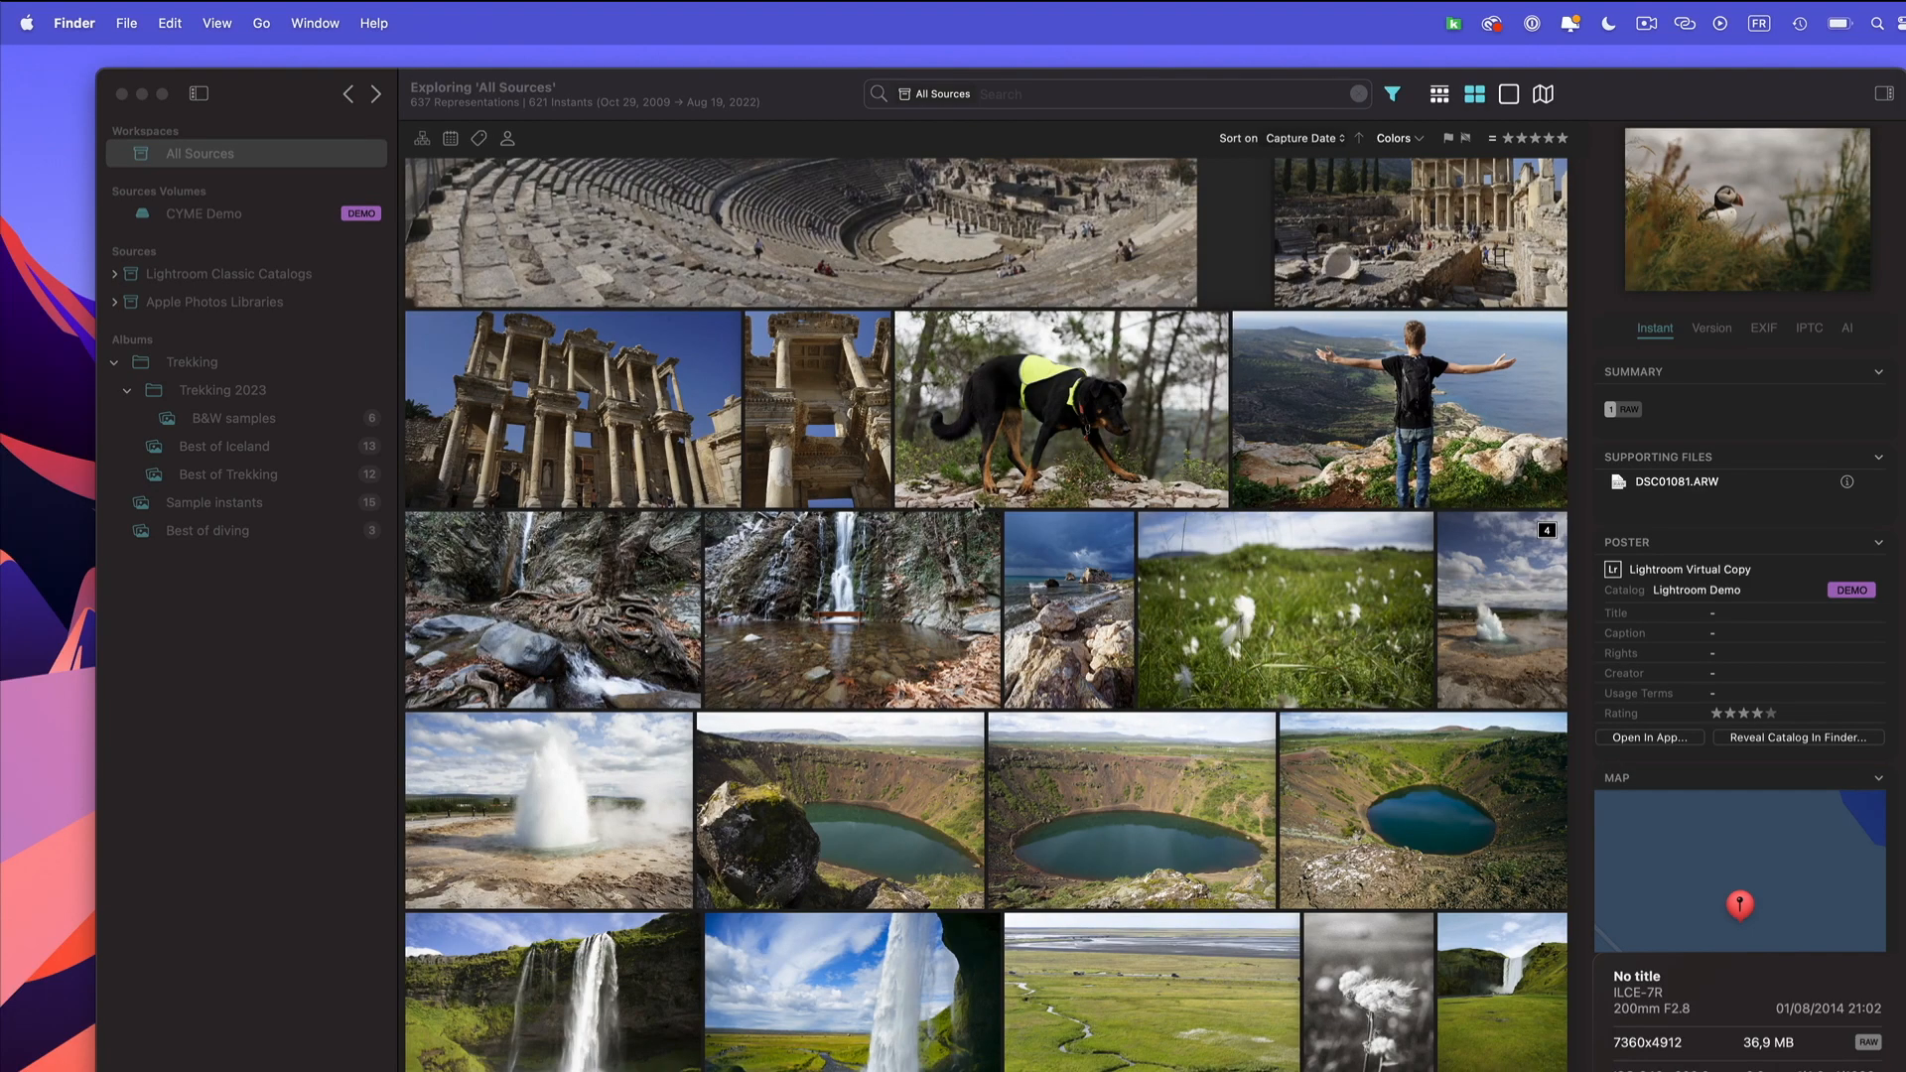
# - Switch to Peakto and select the two Ephesus ruins photos, the dog photo and the waterfall pool photo one after another
pyautogui.click(631, 429)
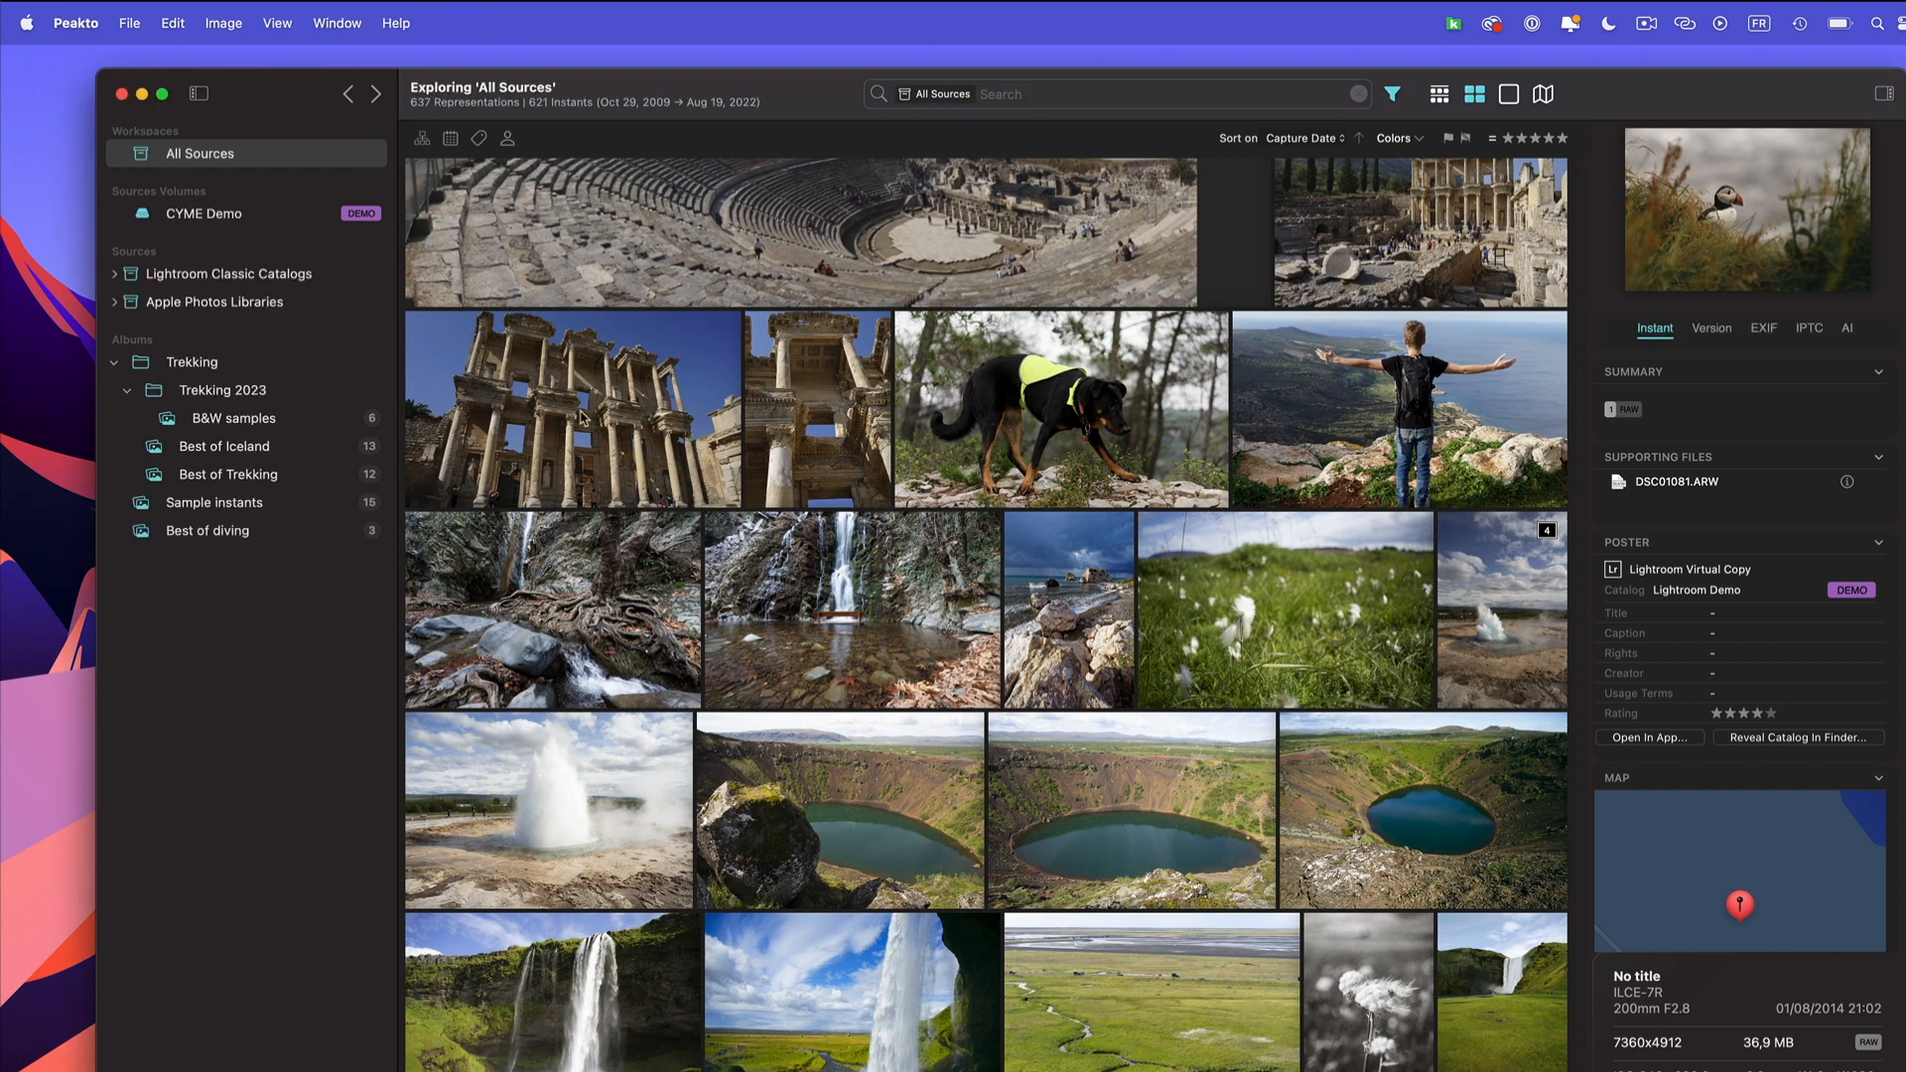
pyautogui.click(583, 418)
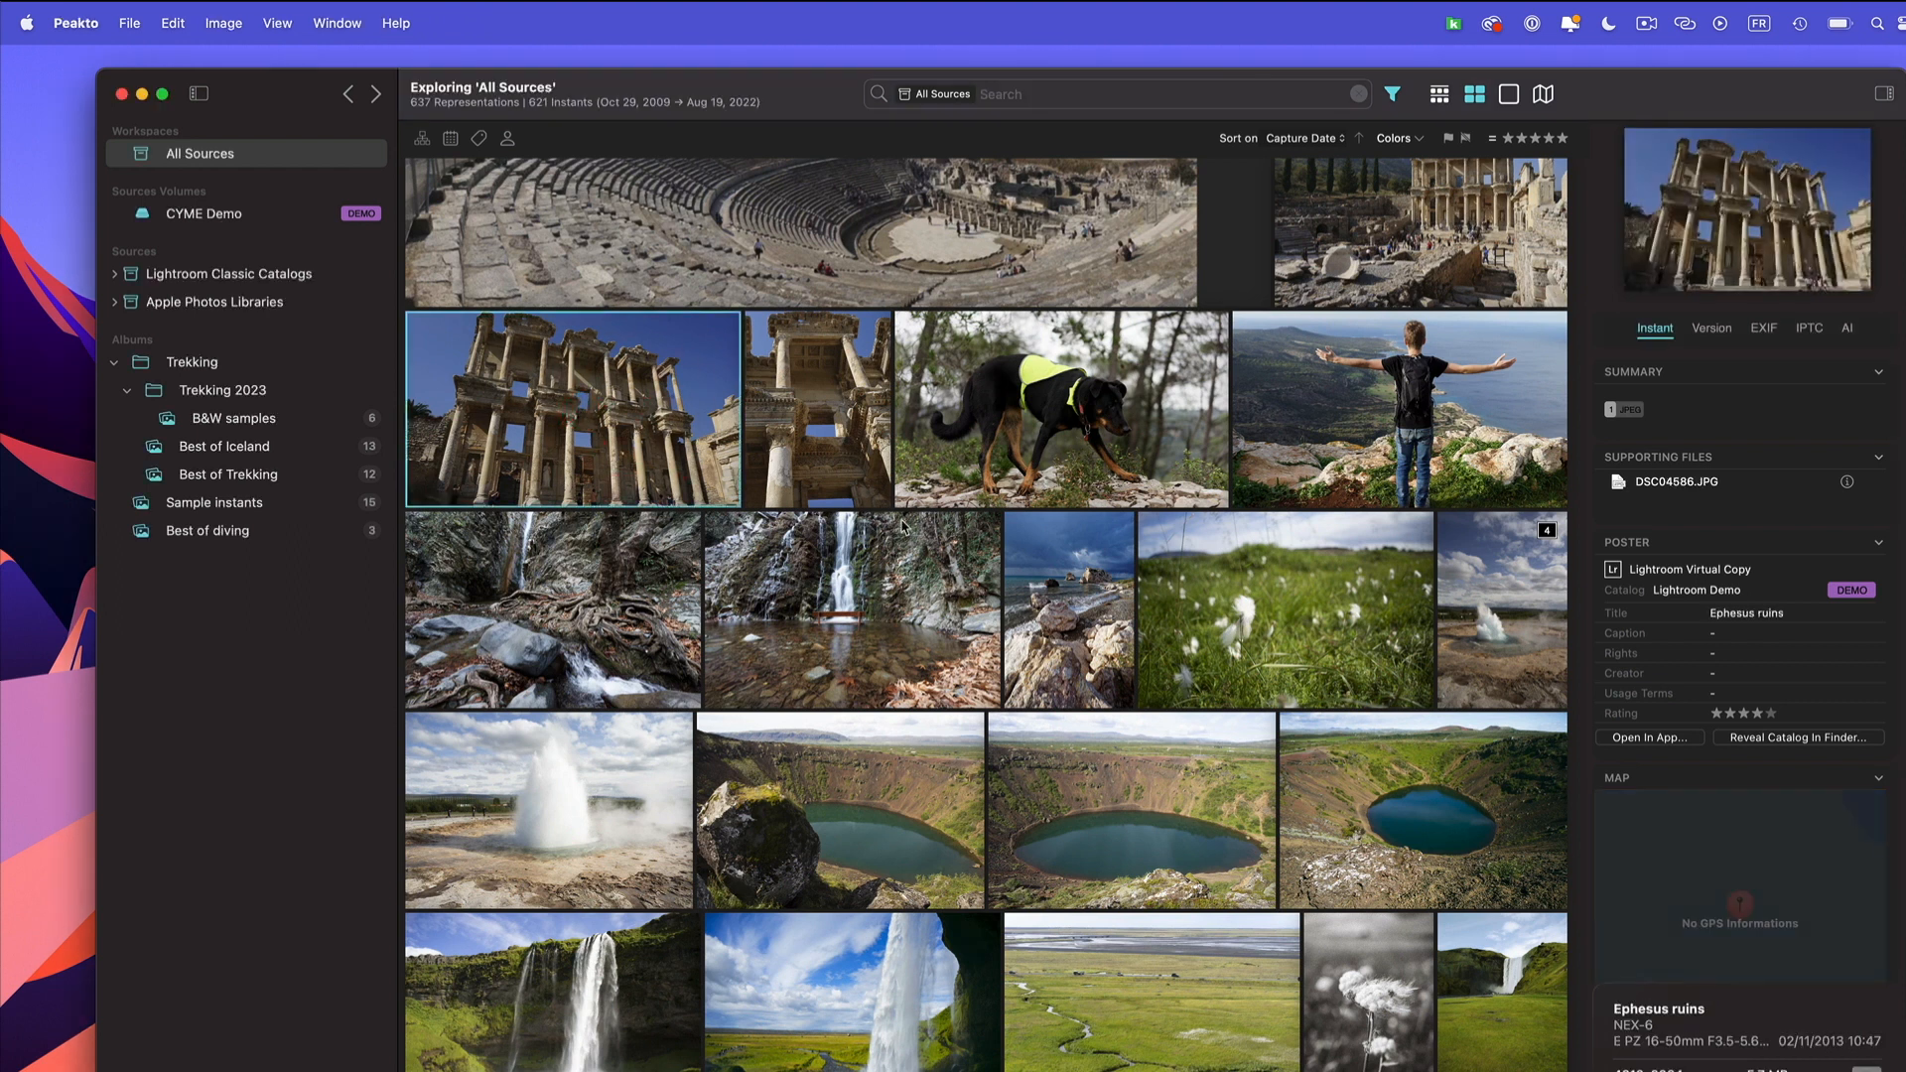
pyautogui.click(794, 427)
pyautogui.click(1063, 432)
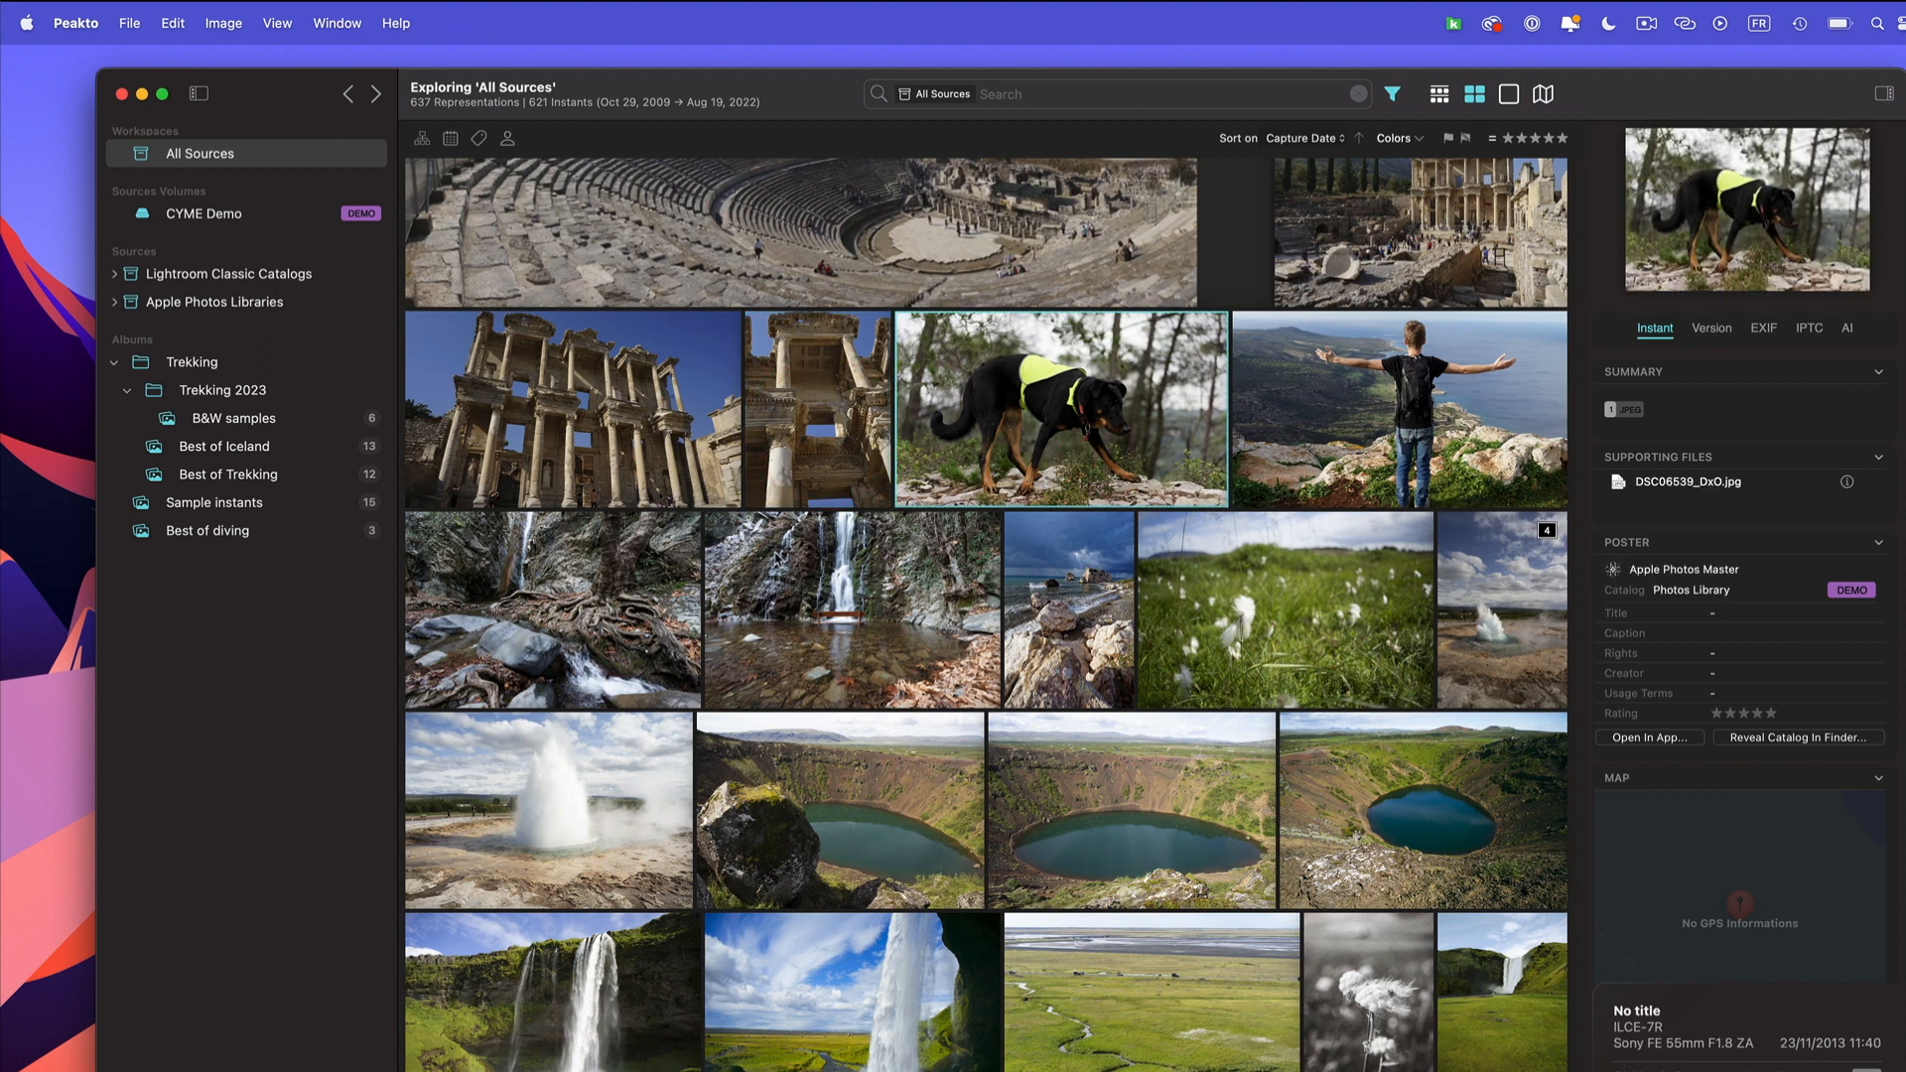
pyautogui.click(815, 647)
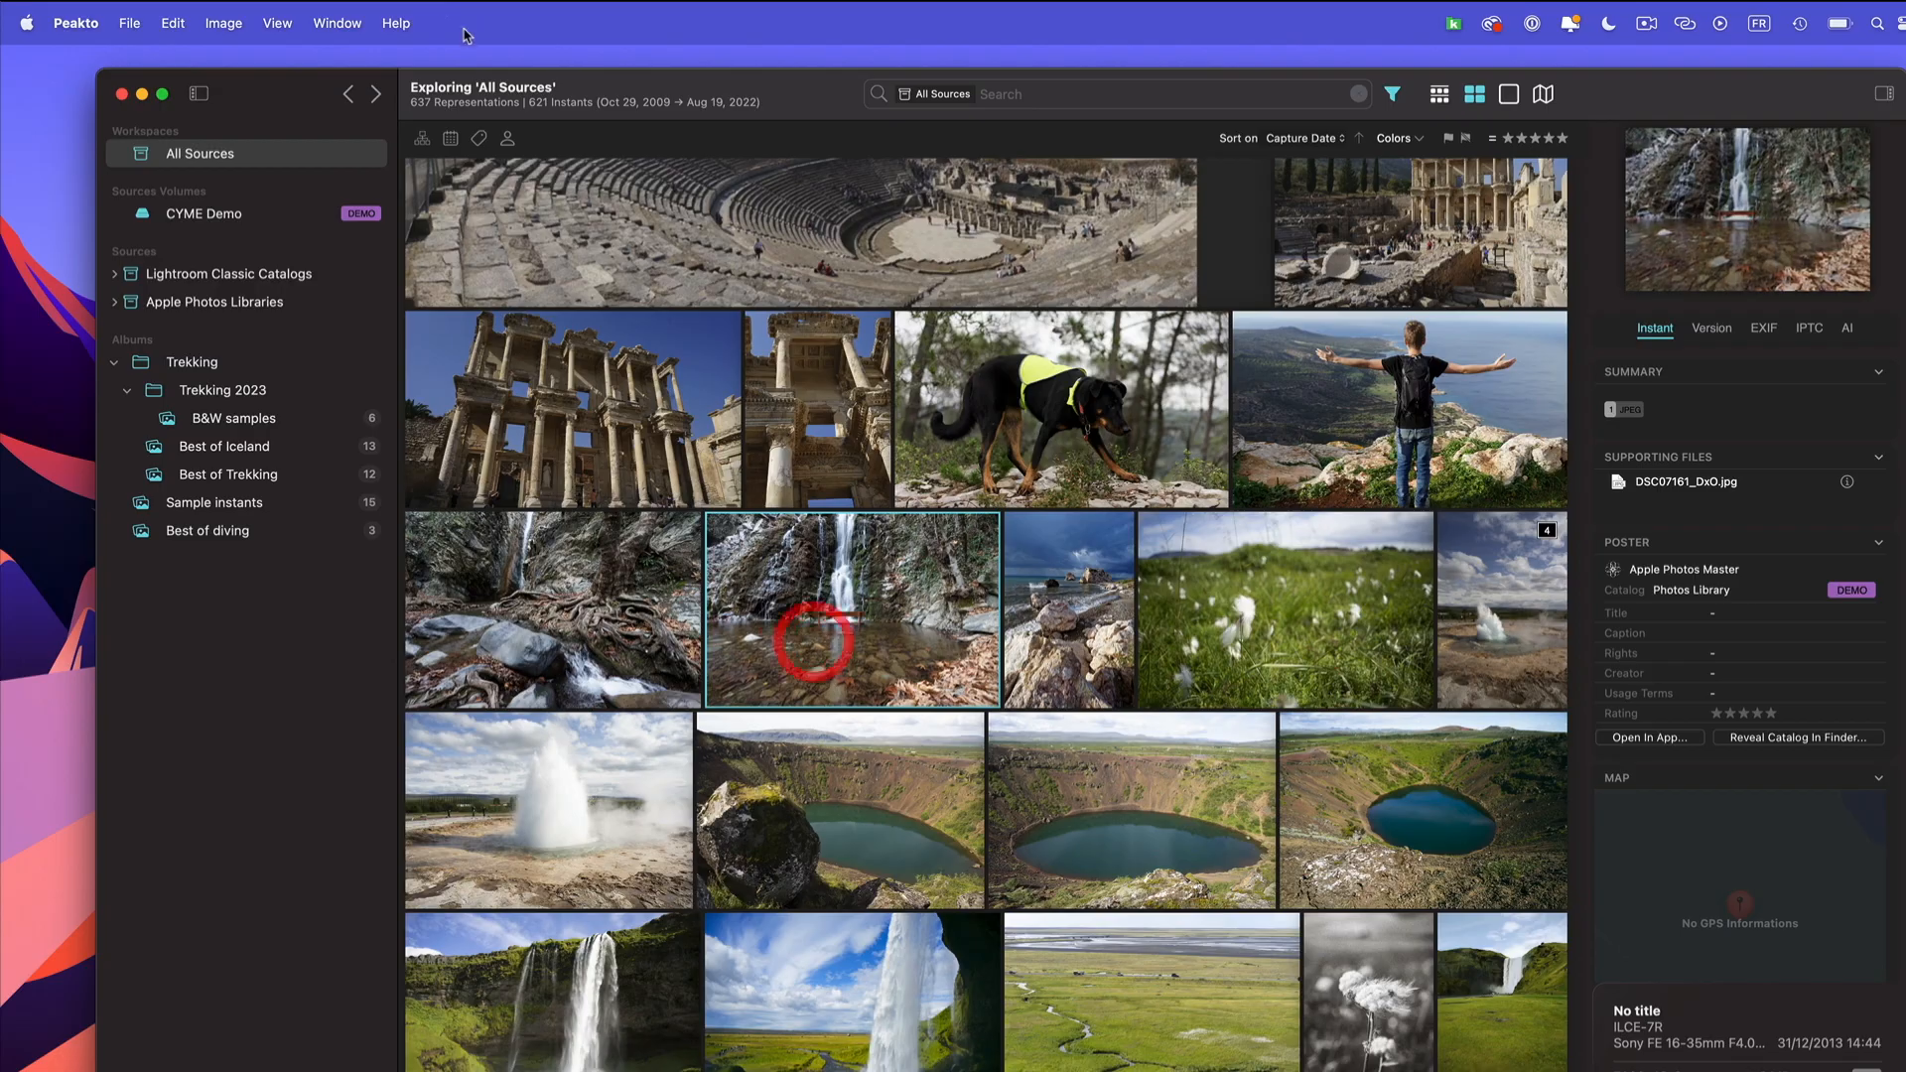
# - Undo the last two photo selections in All Sources
pyautogui.click(176, 24)
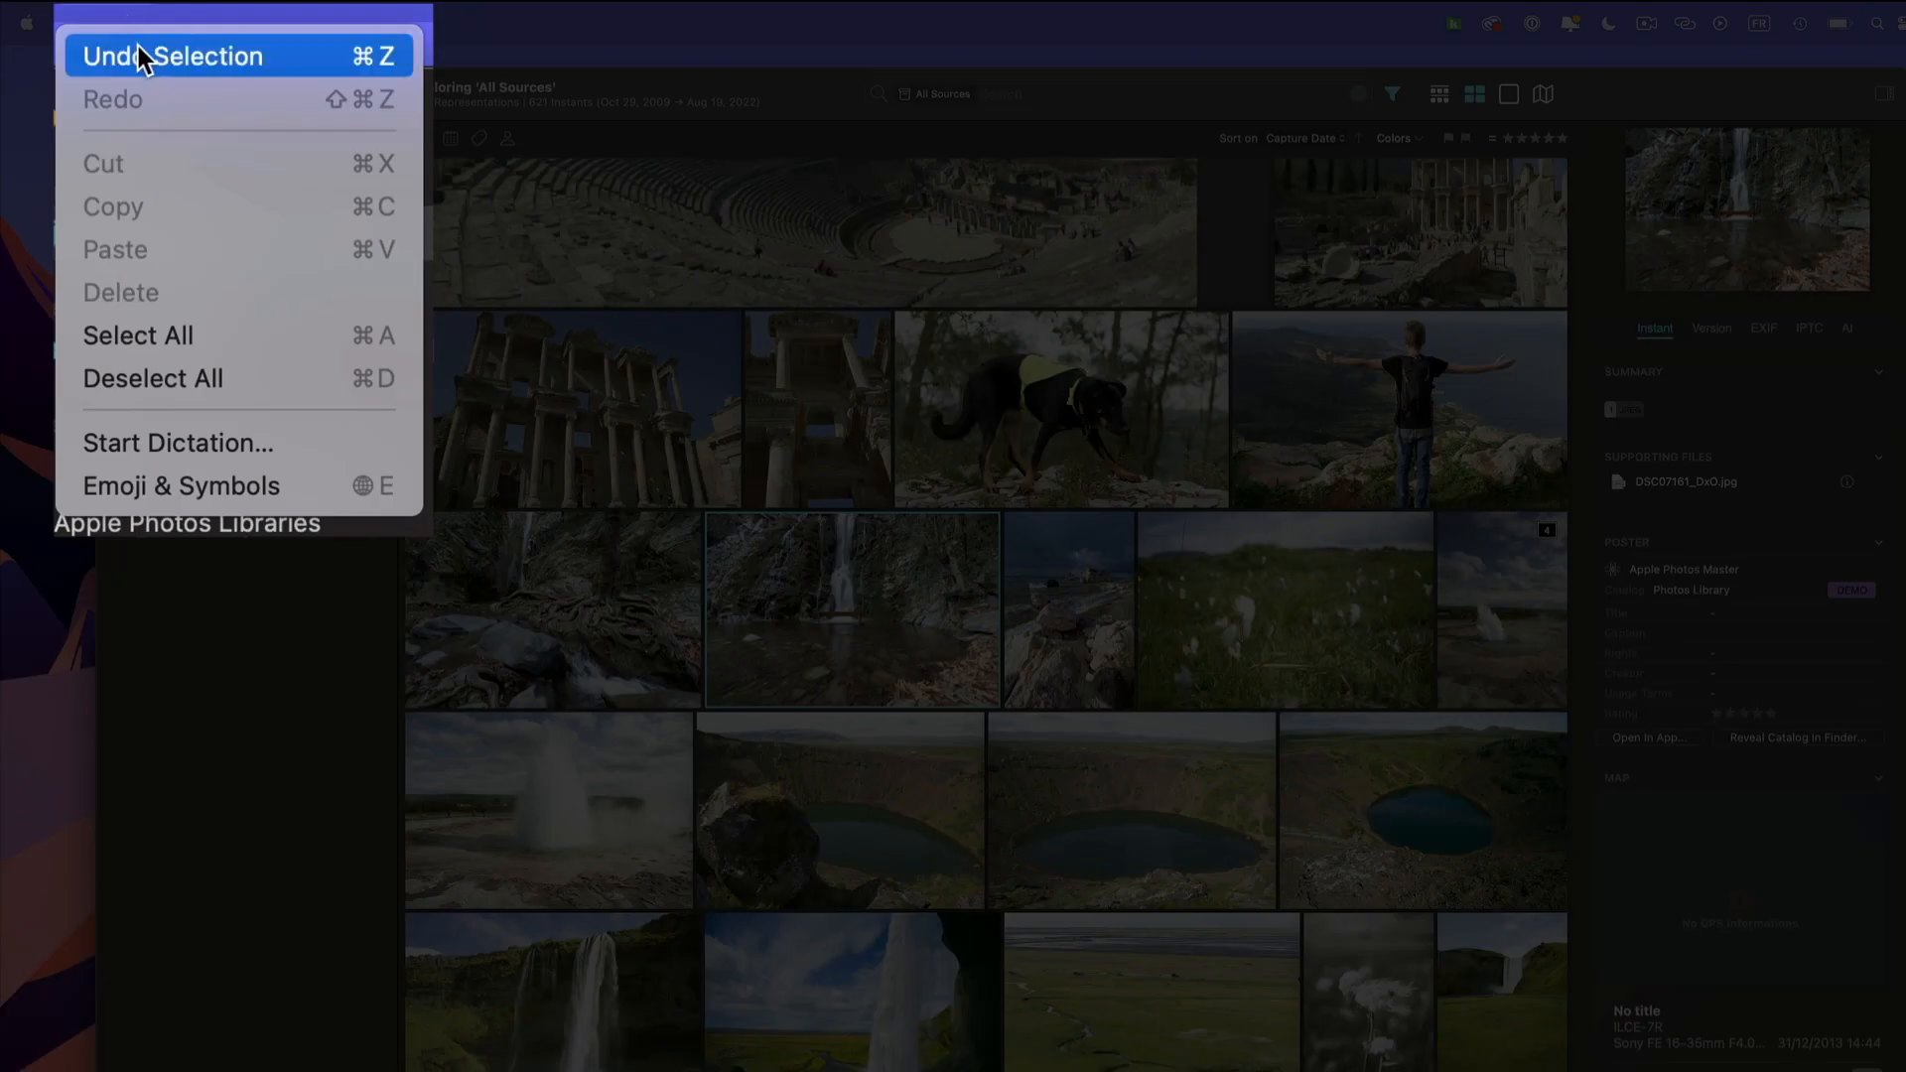
pyautogui.click(186, 47)
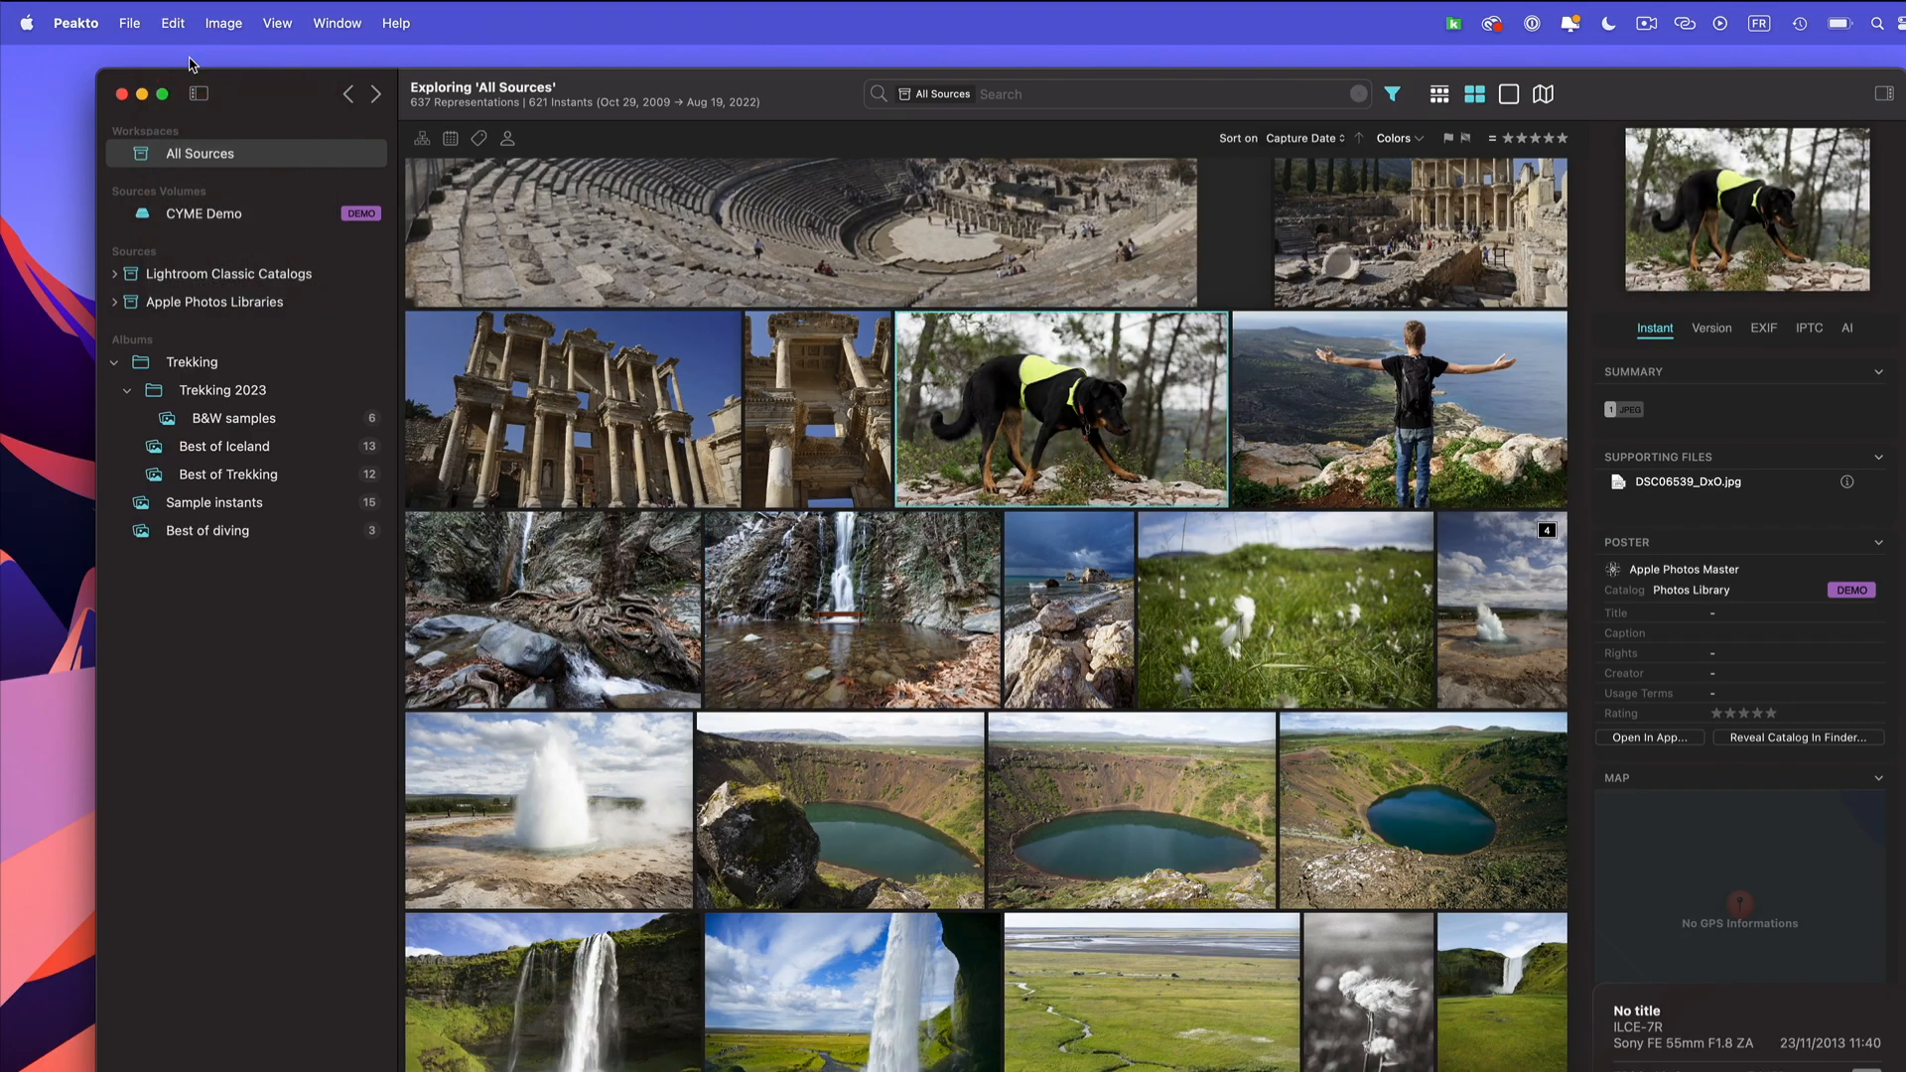
pyautogui.press('super+z')
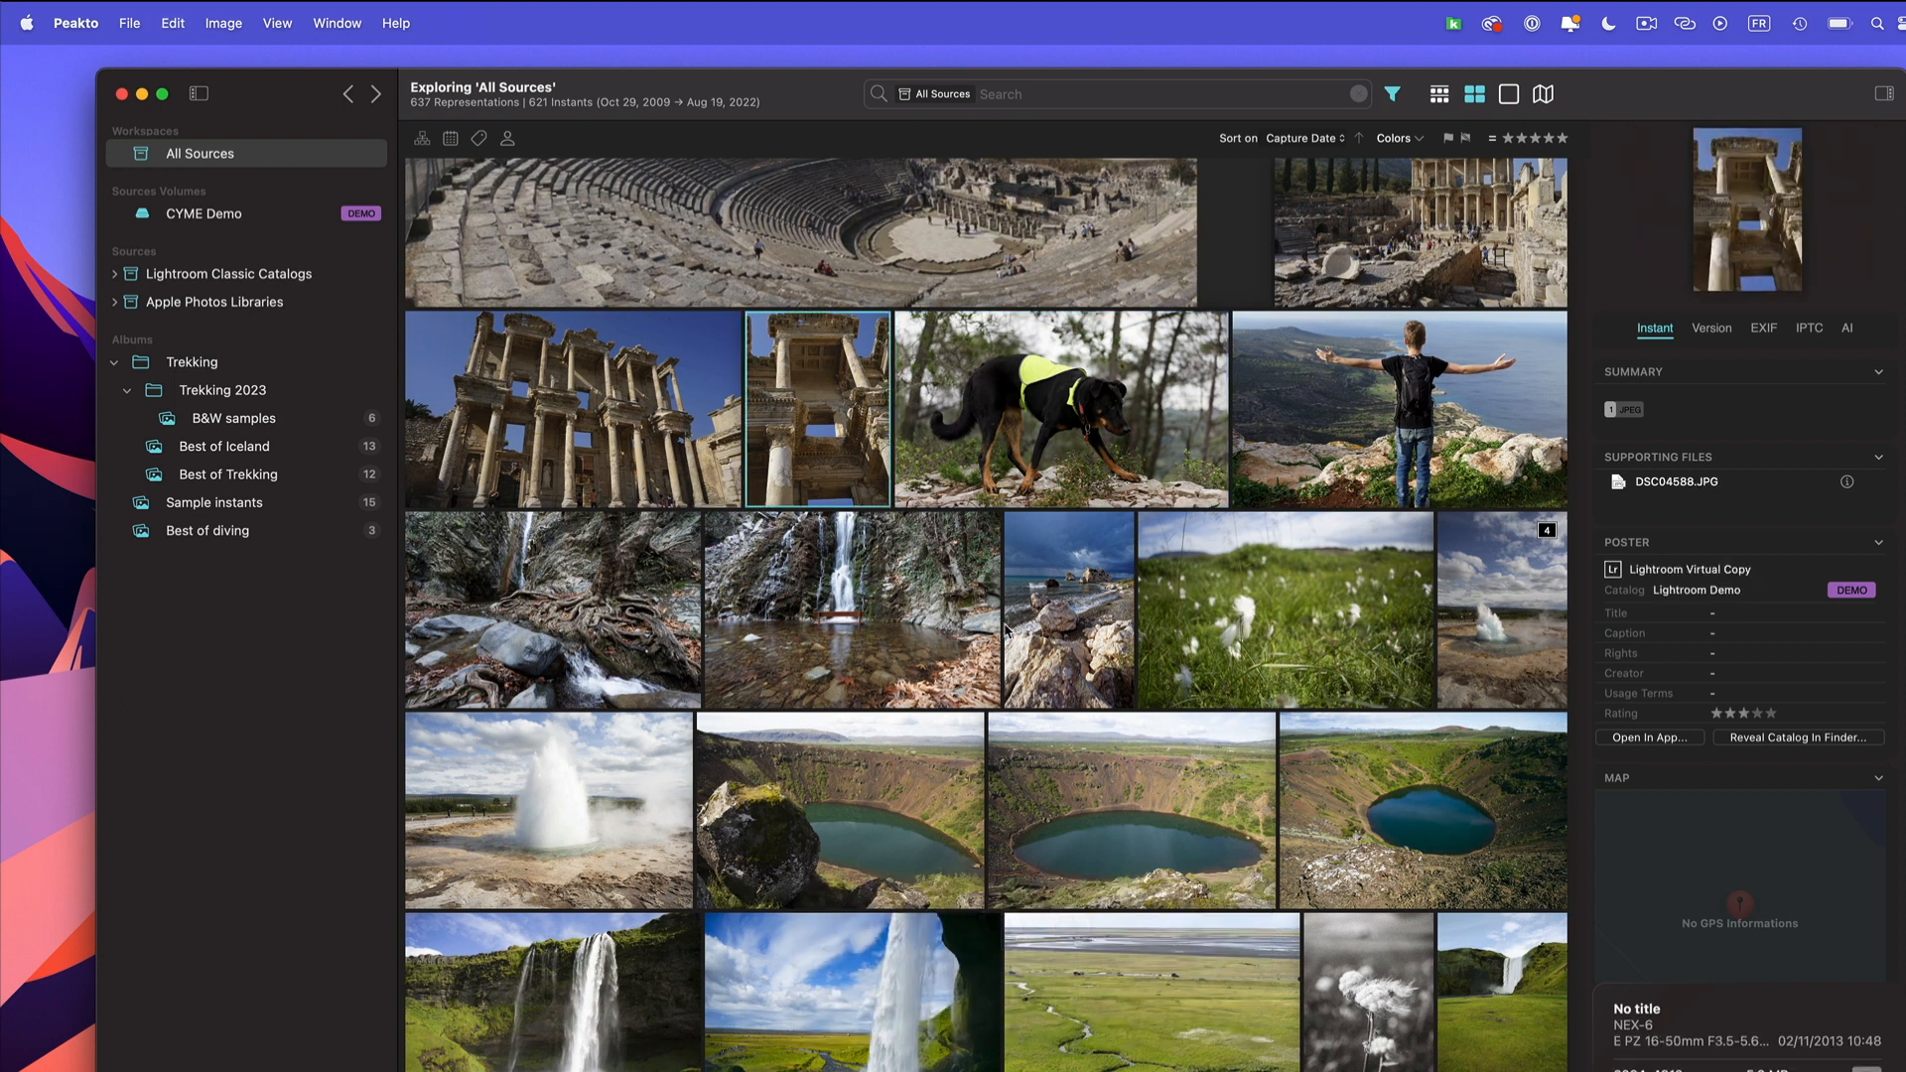
# - Select the mossy stump photo and then the water-jousting boat photo further down in All Sources
pyautogui.scroll(-15, 829, 586)
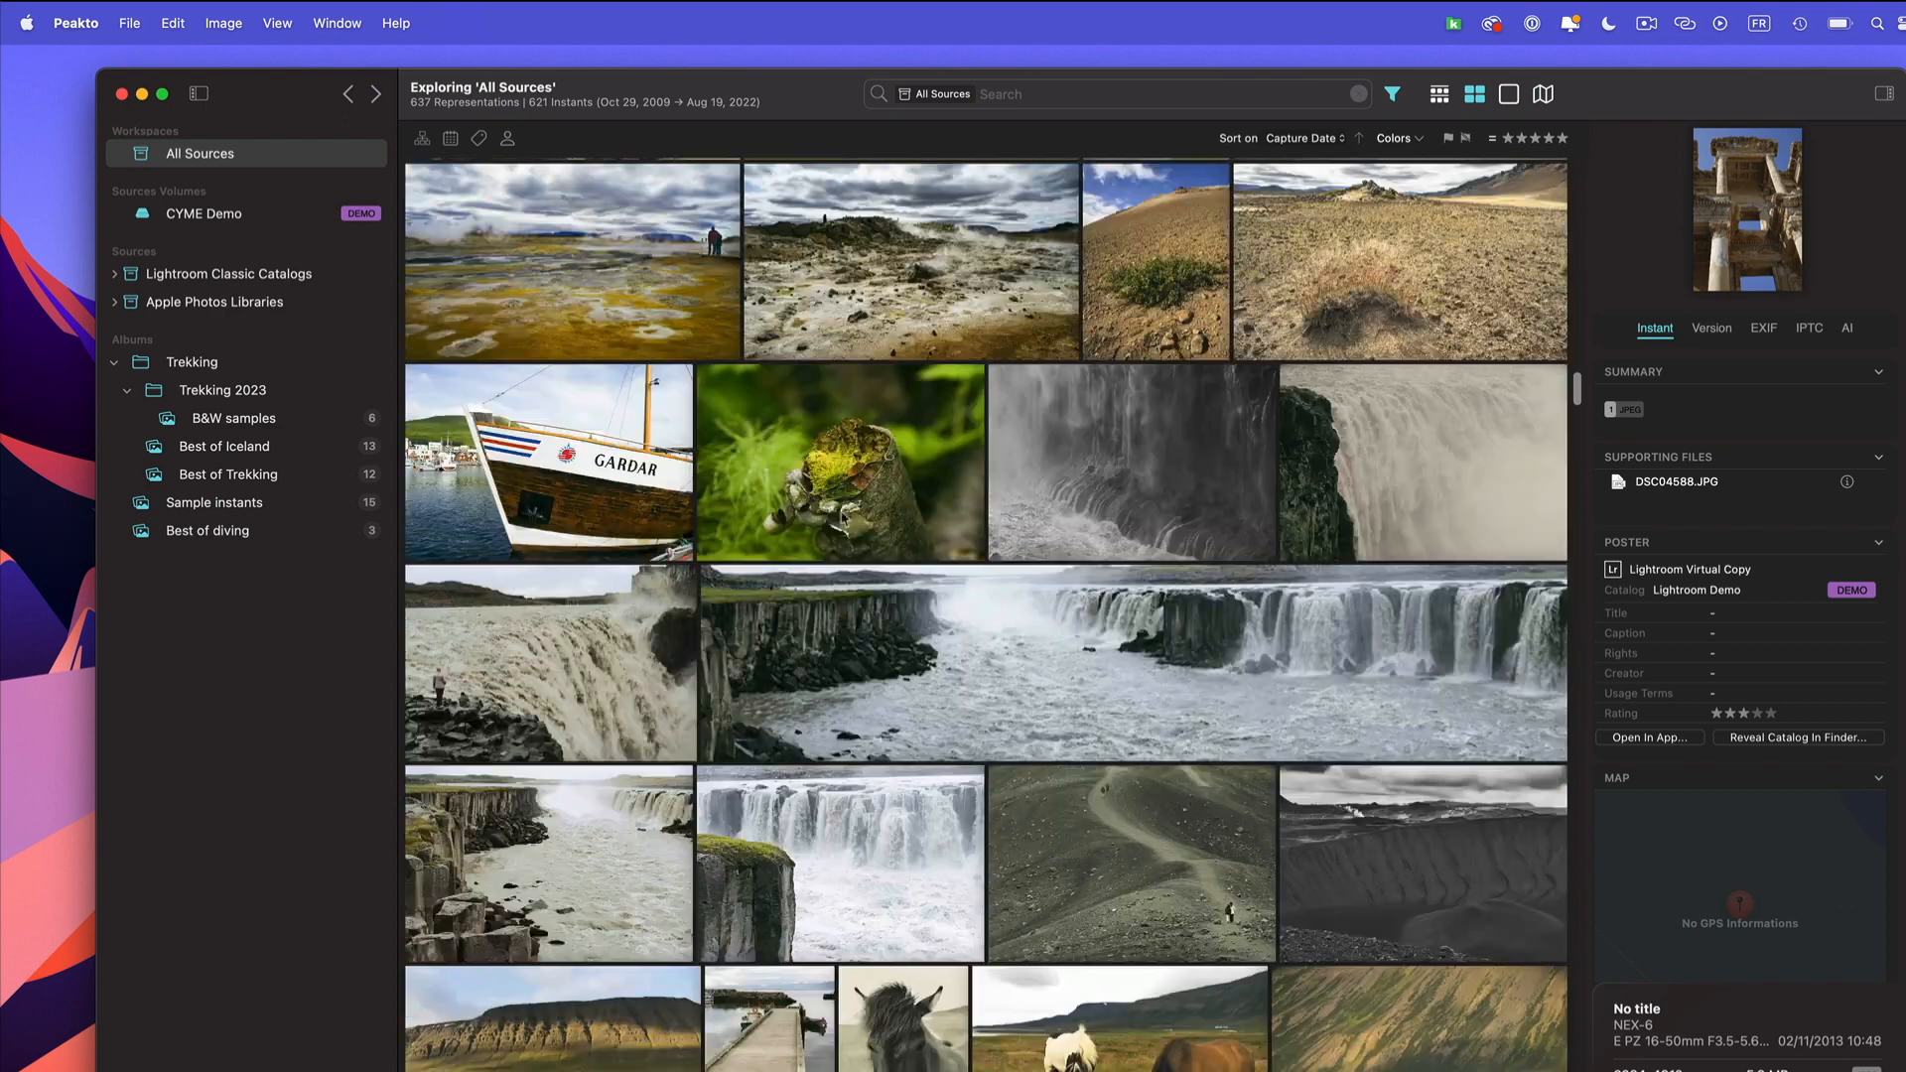
pyautogui.click(842, 515)
pyautogui.scroll(-10, 1005, 707)
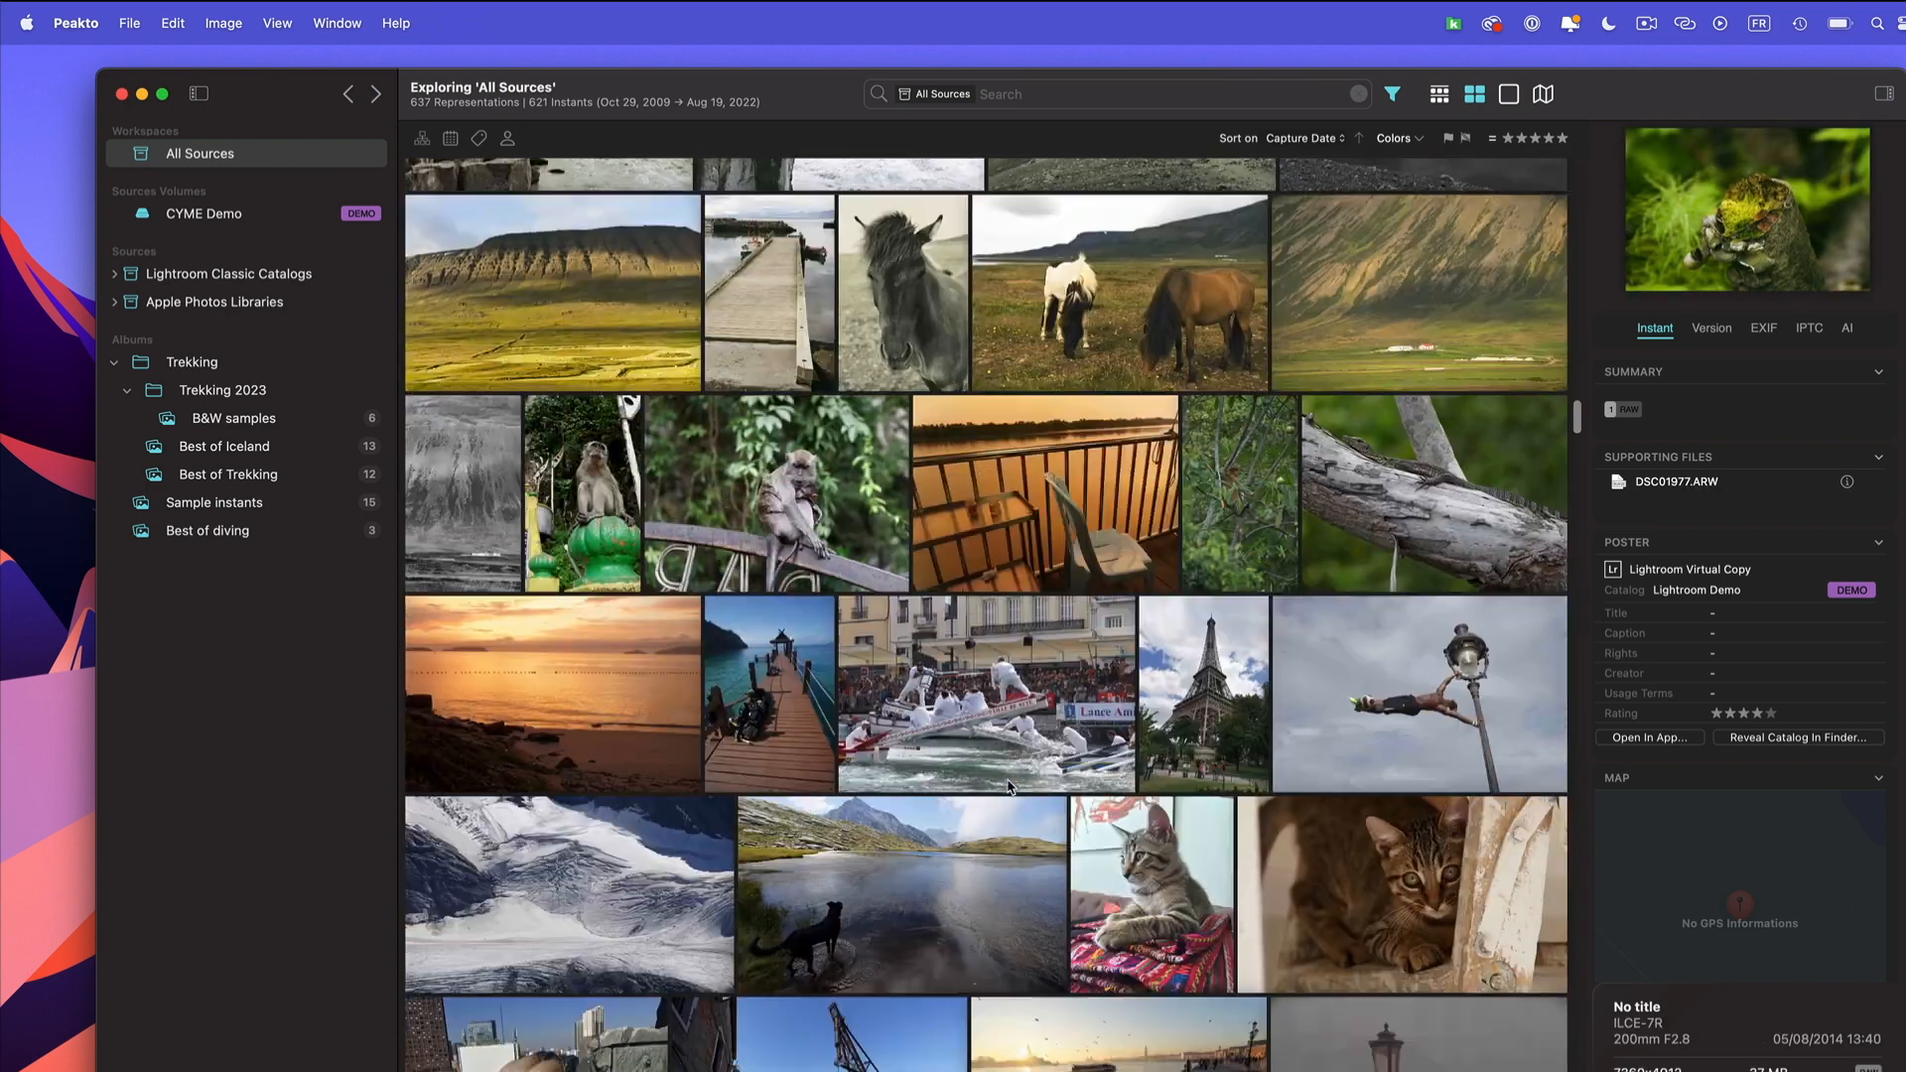
pyautogui.click(983, 578)
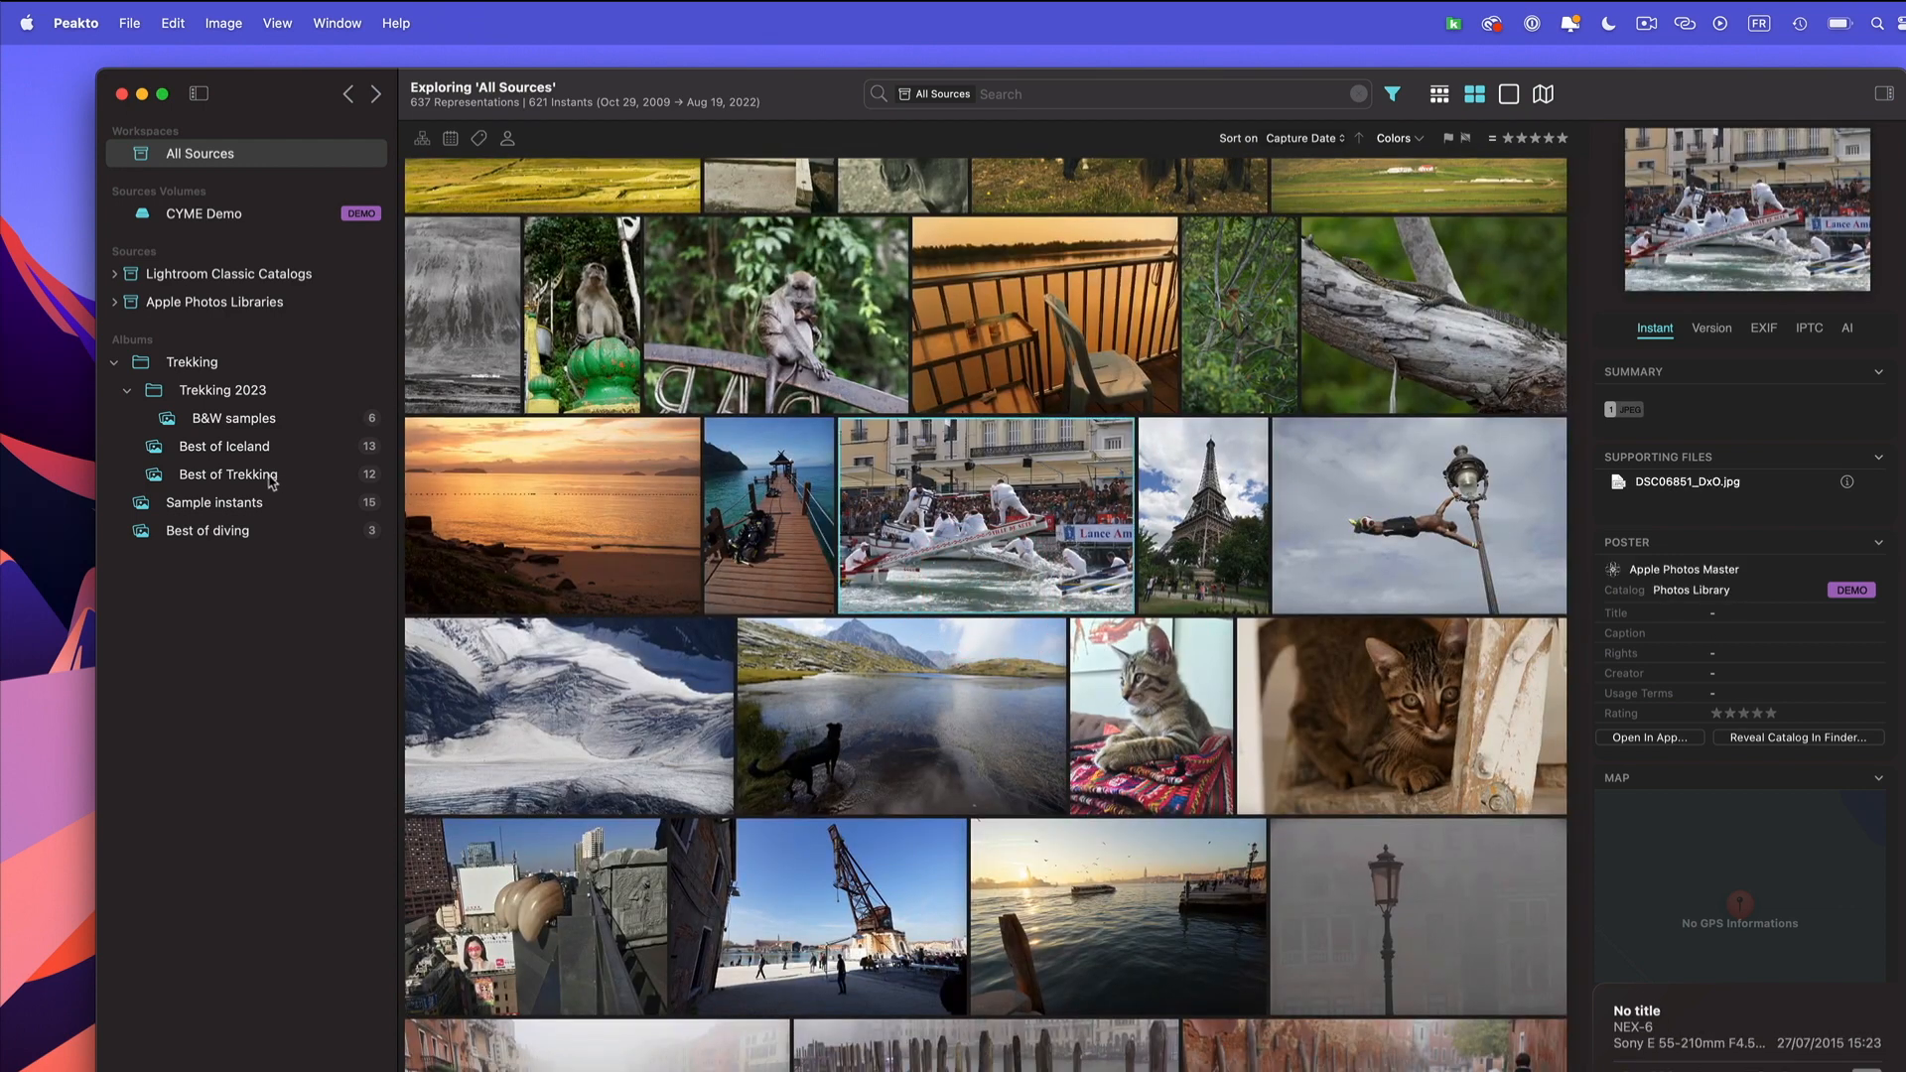
# - Select the mountain lake photo in the Best of Trekking album and undo the last two selections
pyautogui.click(270, 475)
pyautogui.click(888, 700)
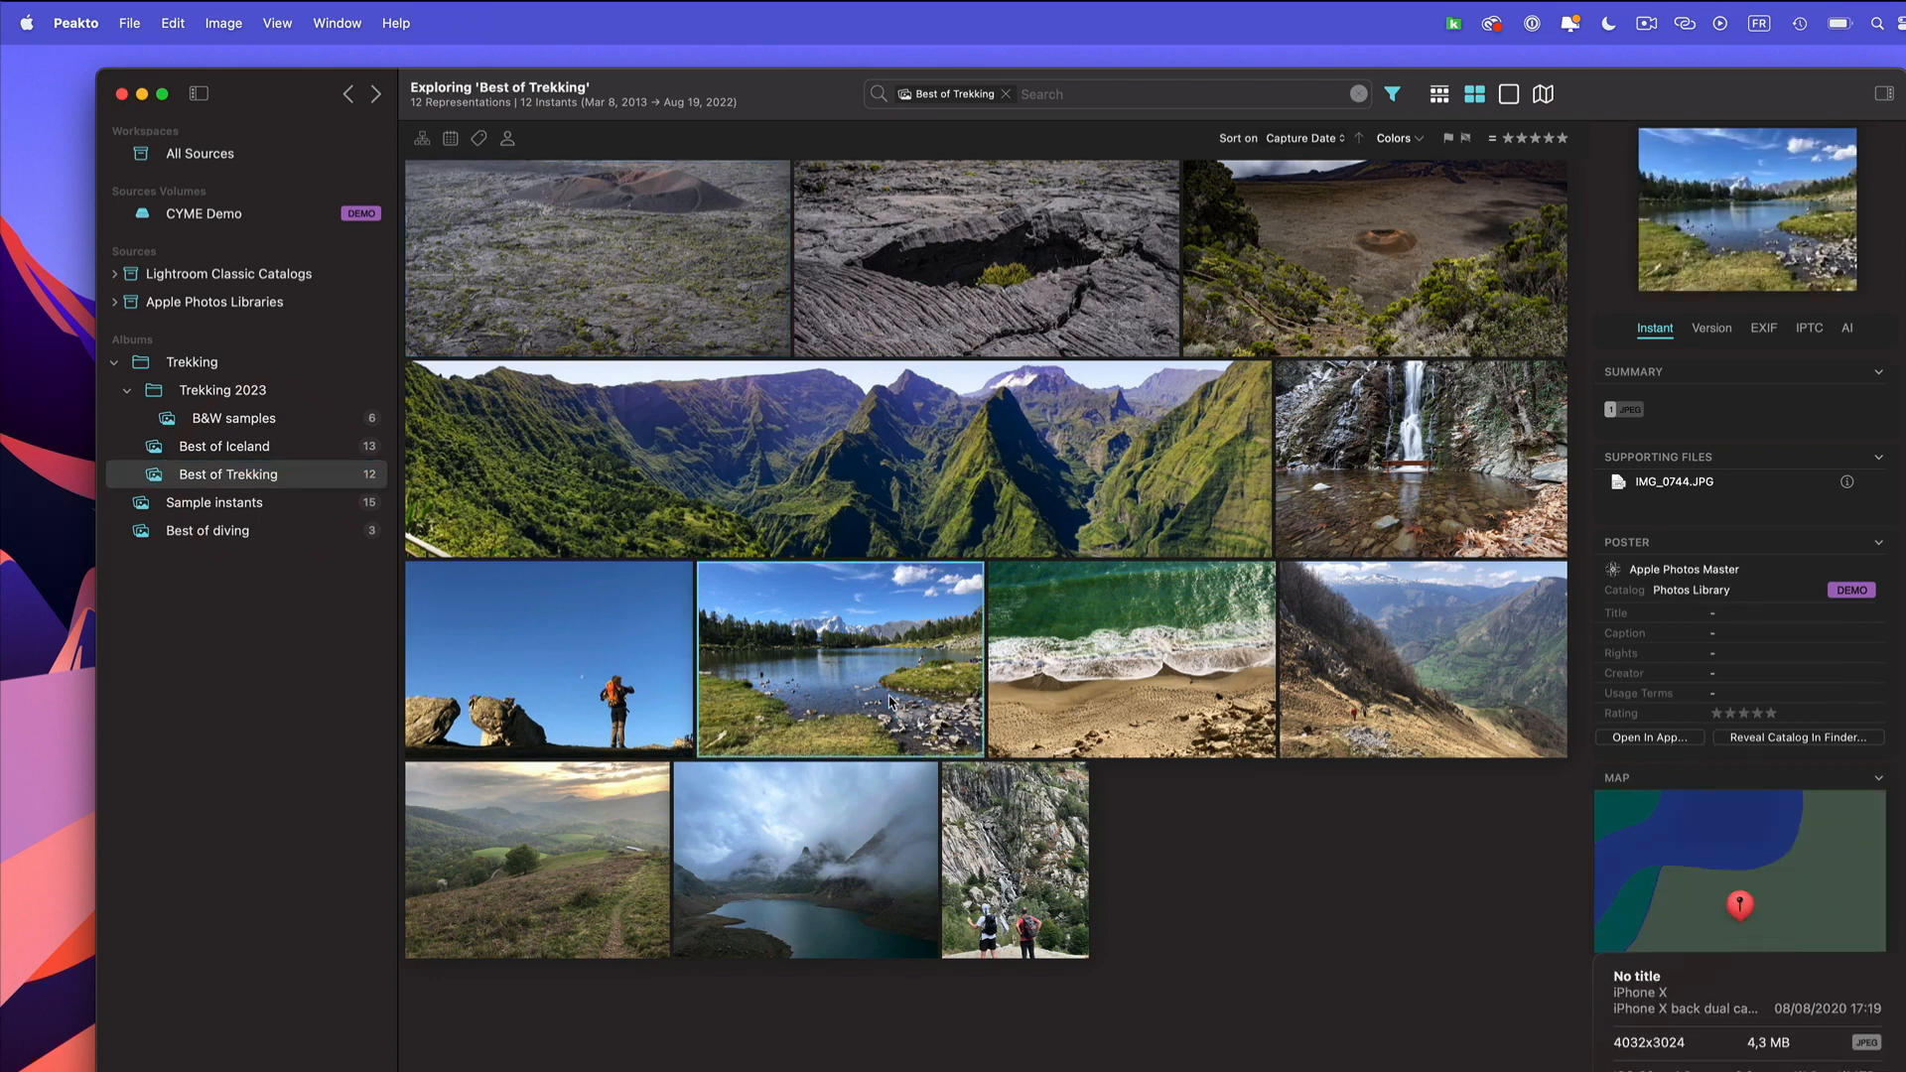
pyautogui.press('super+z')
pyautogui.press('super+z')
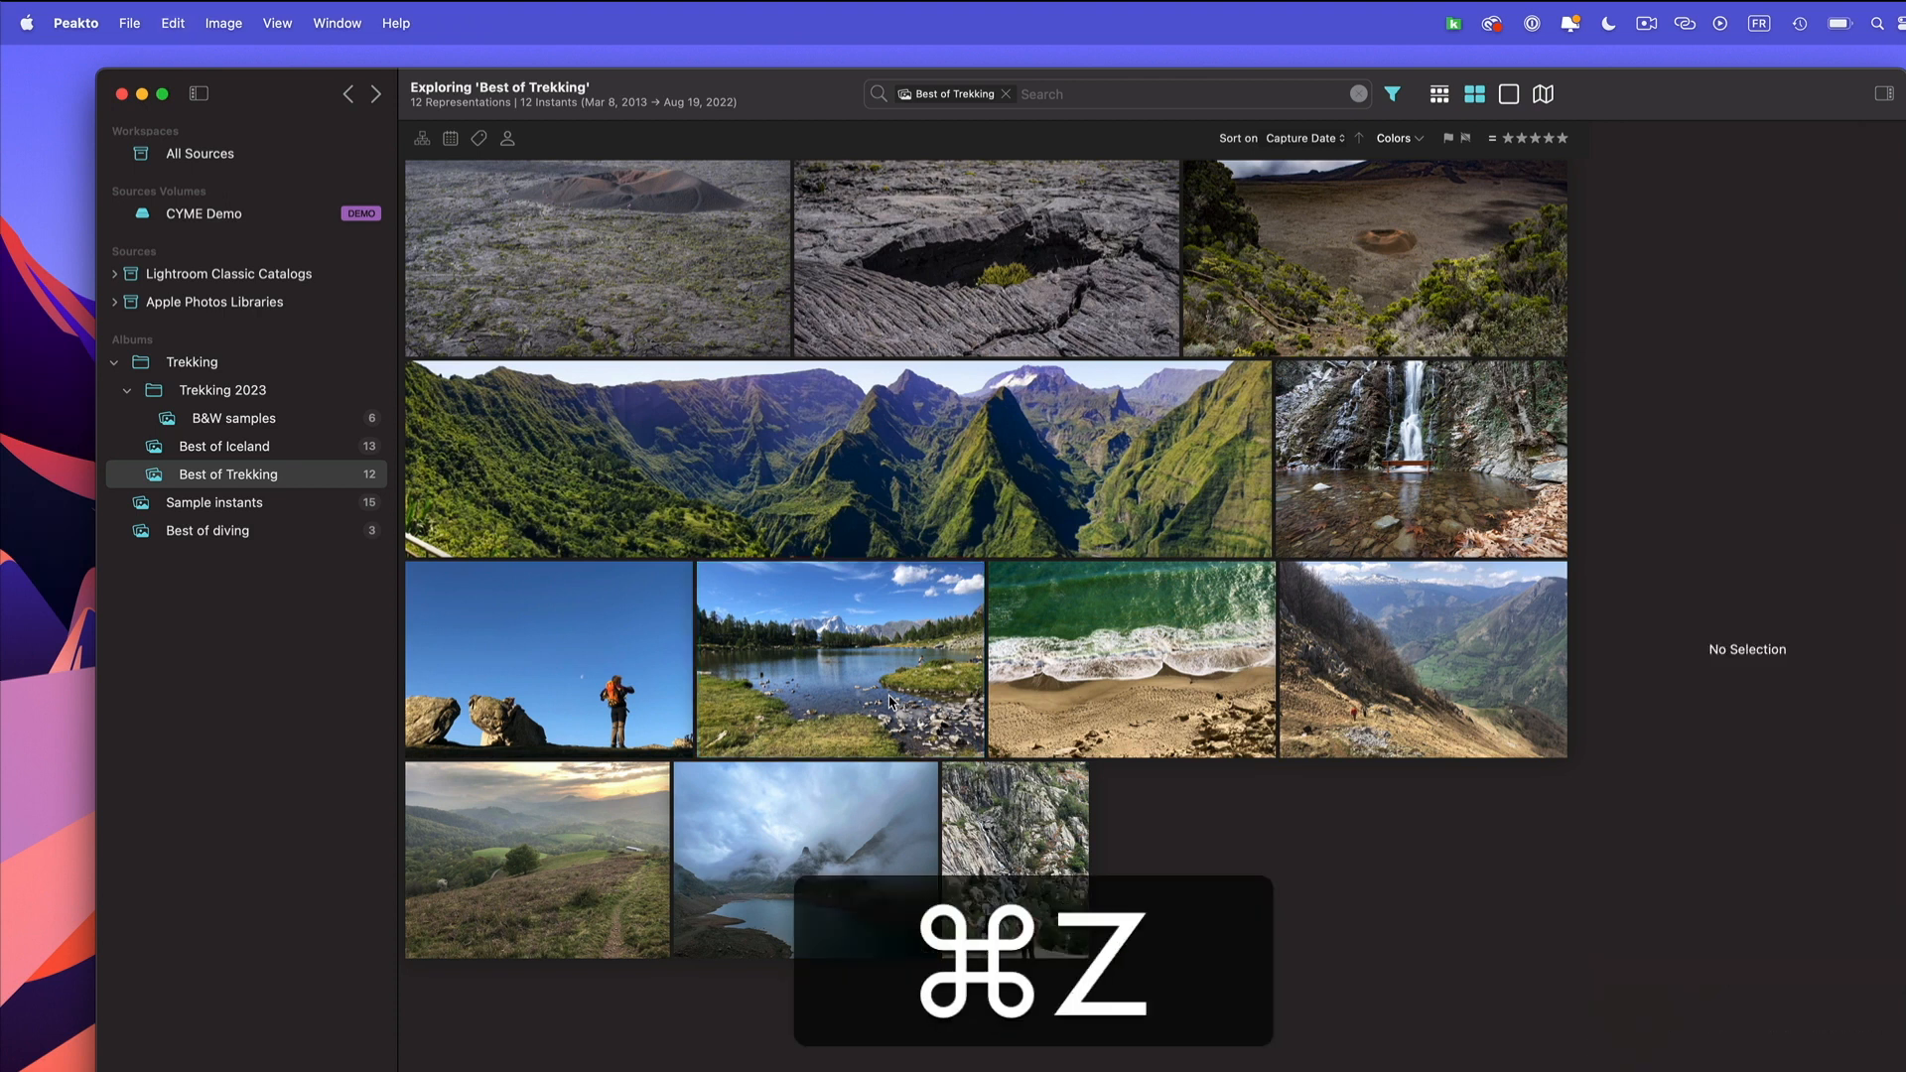
# - Undo the switch to Best of Trekking and the earlier selections, back to the first Ephesus ruins photo in All Sources
pyautogui.press('super+z')
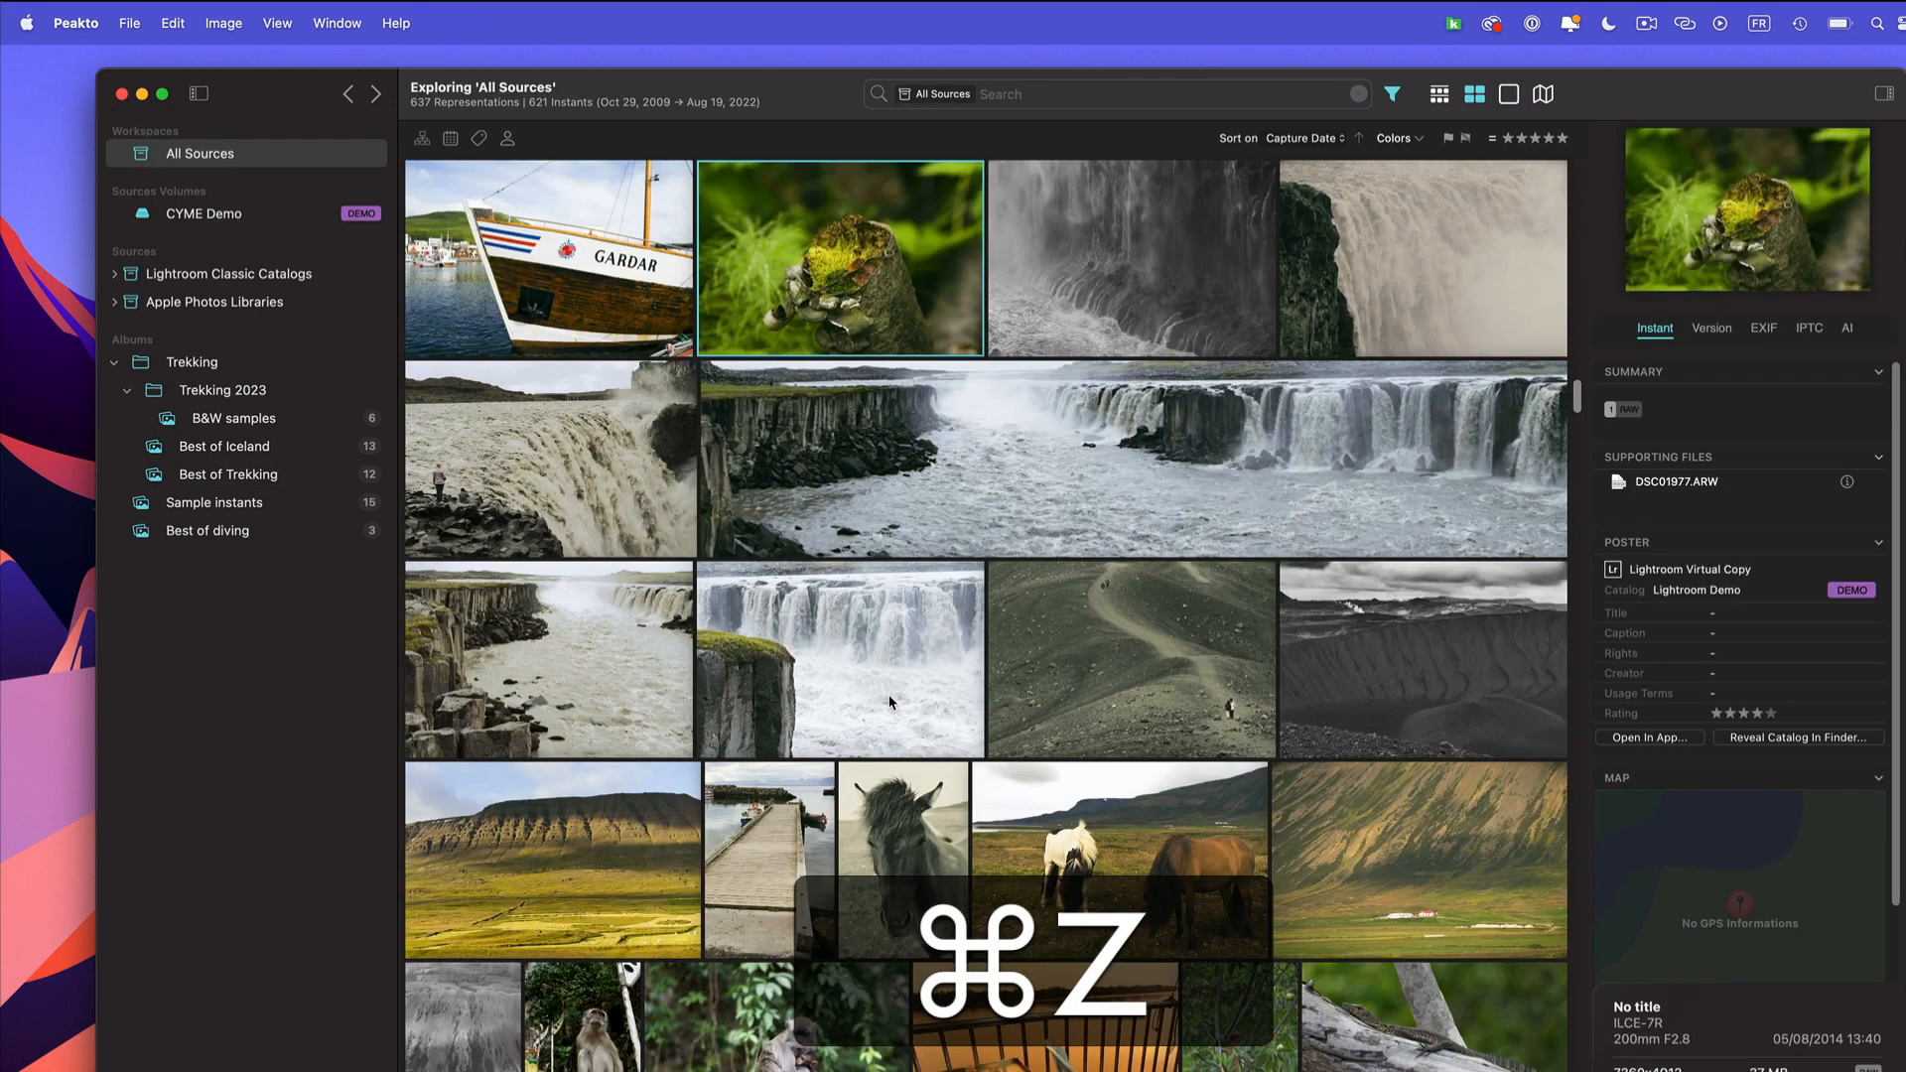
pyautogui.press('super+z')
pyautogui.press('super+z')
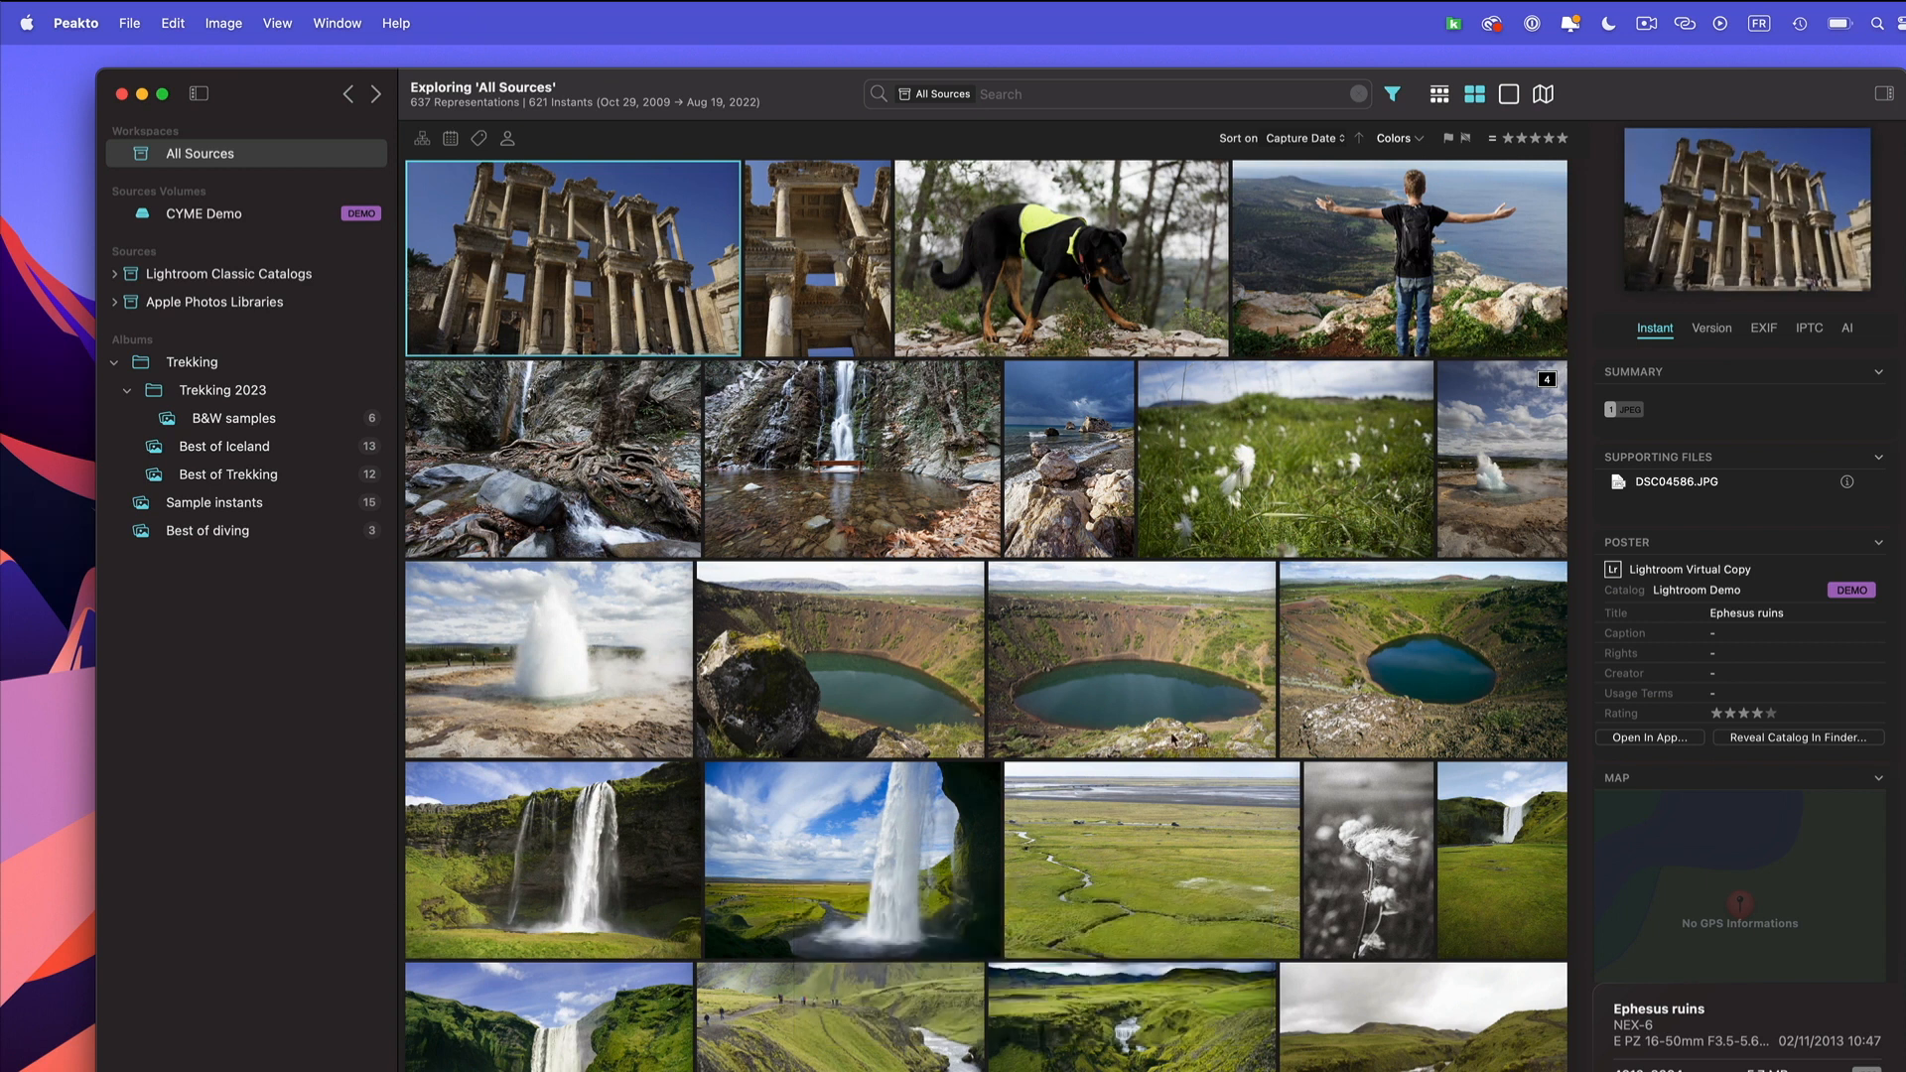
# - Extend the All Sources selection from the first Ephesus ruins photo through the third crater lake photo
pyautogui.keyDown('shift'); pyautogui.click(1418, 722); pyautogui.keyUp('shift')
pyautogui.scroll(-2, 1021, 804)
pyautogui.scroll(-3, 1021, 805)
pyautogui.scroll(4, 1020, 802)
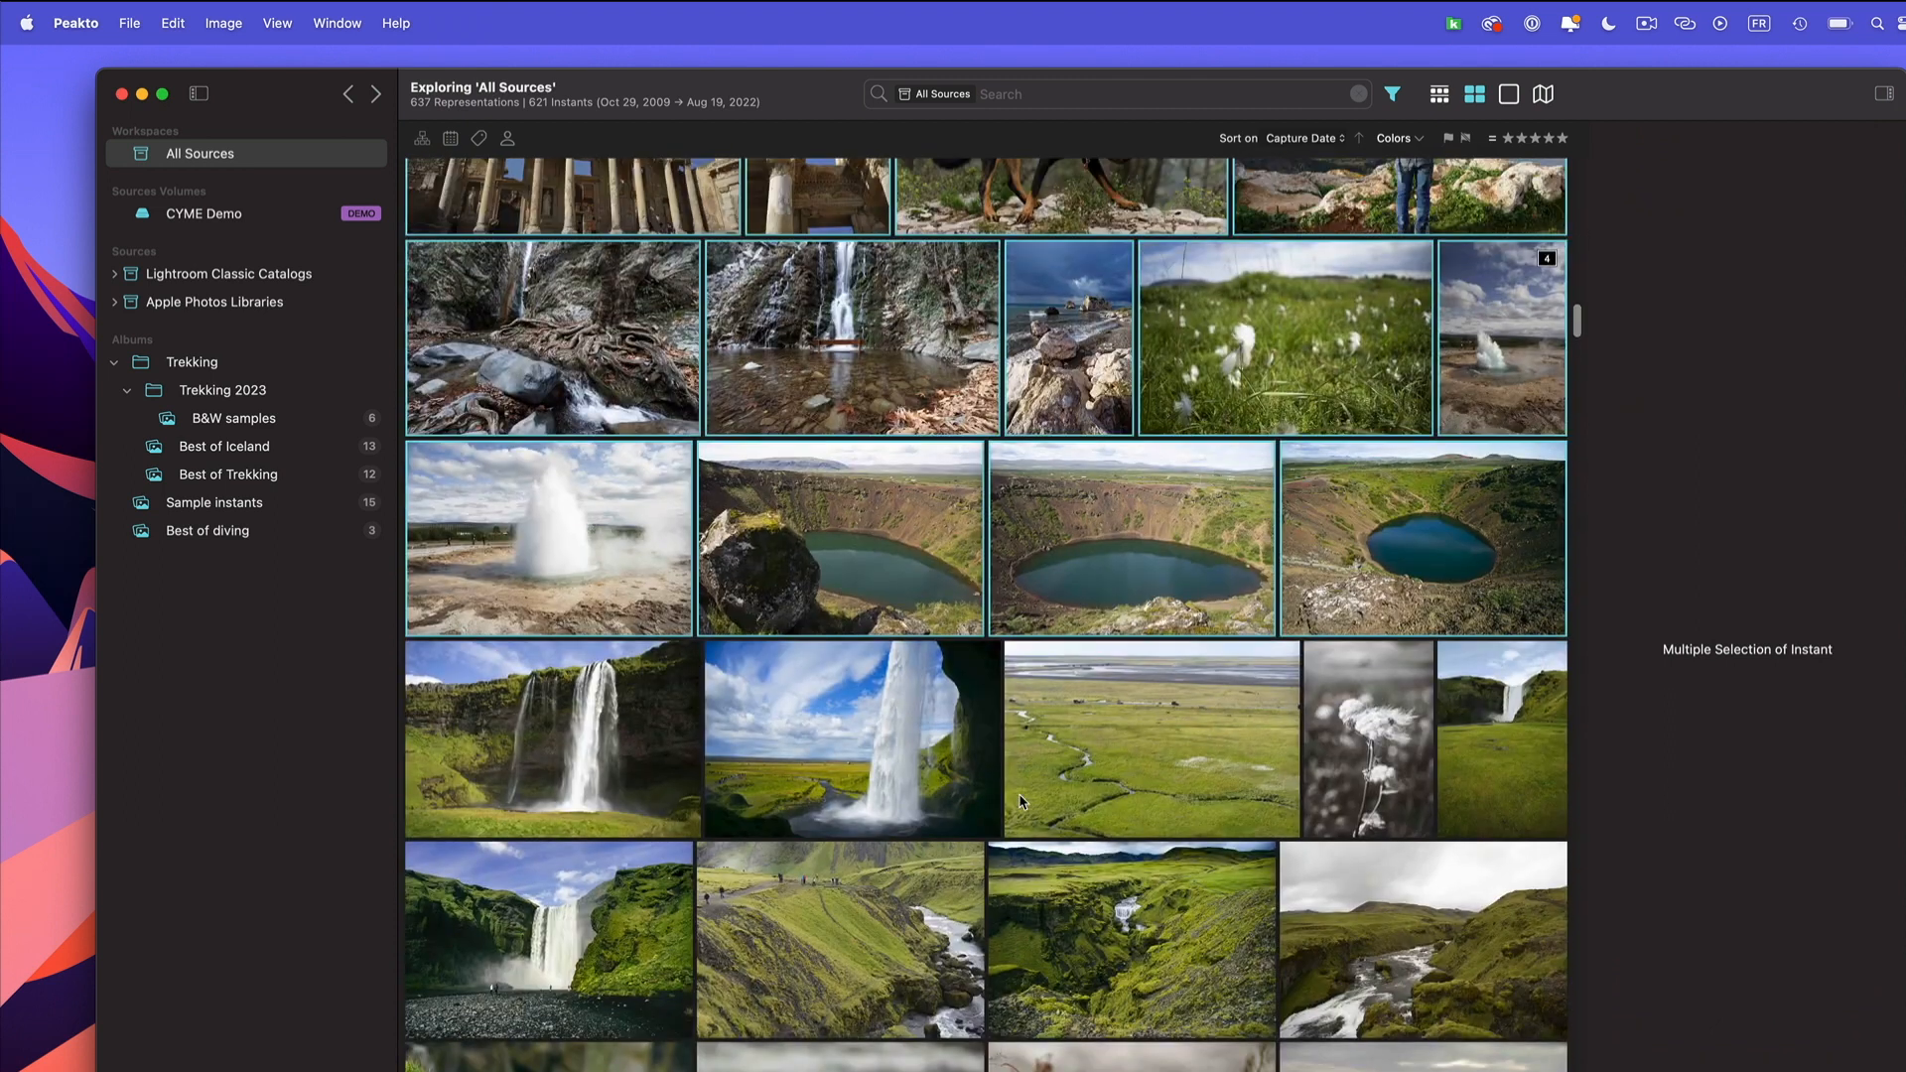
# - Select the mountain lake and beach photos in the Best of Trekking album and switch to the Best of diving album
pyautogui.click(234, 474)
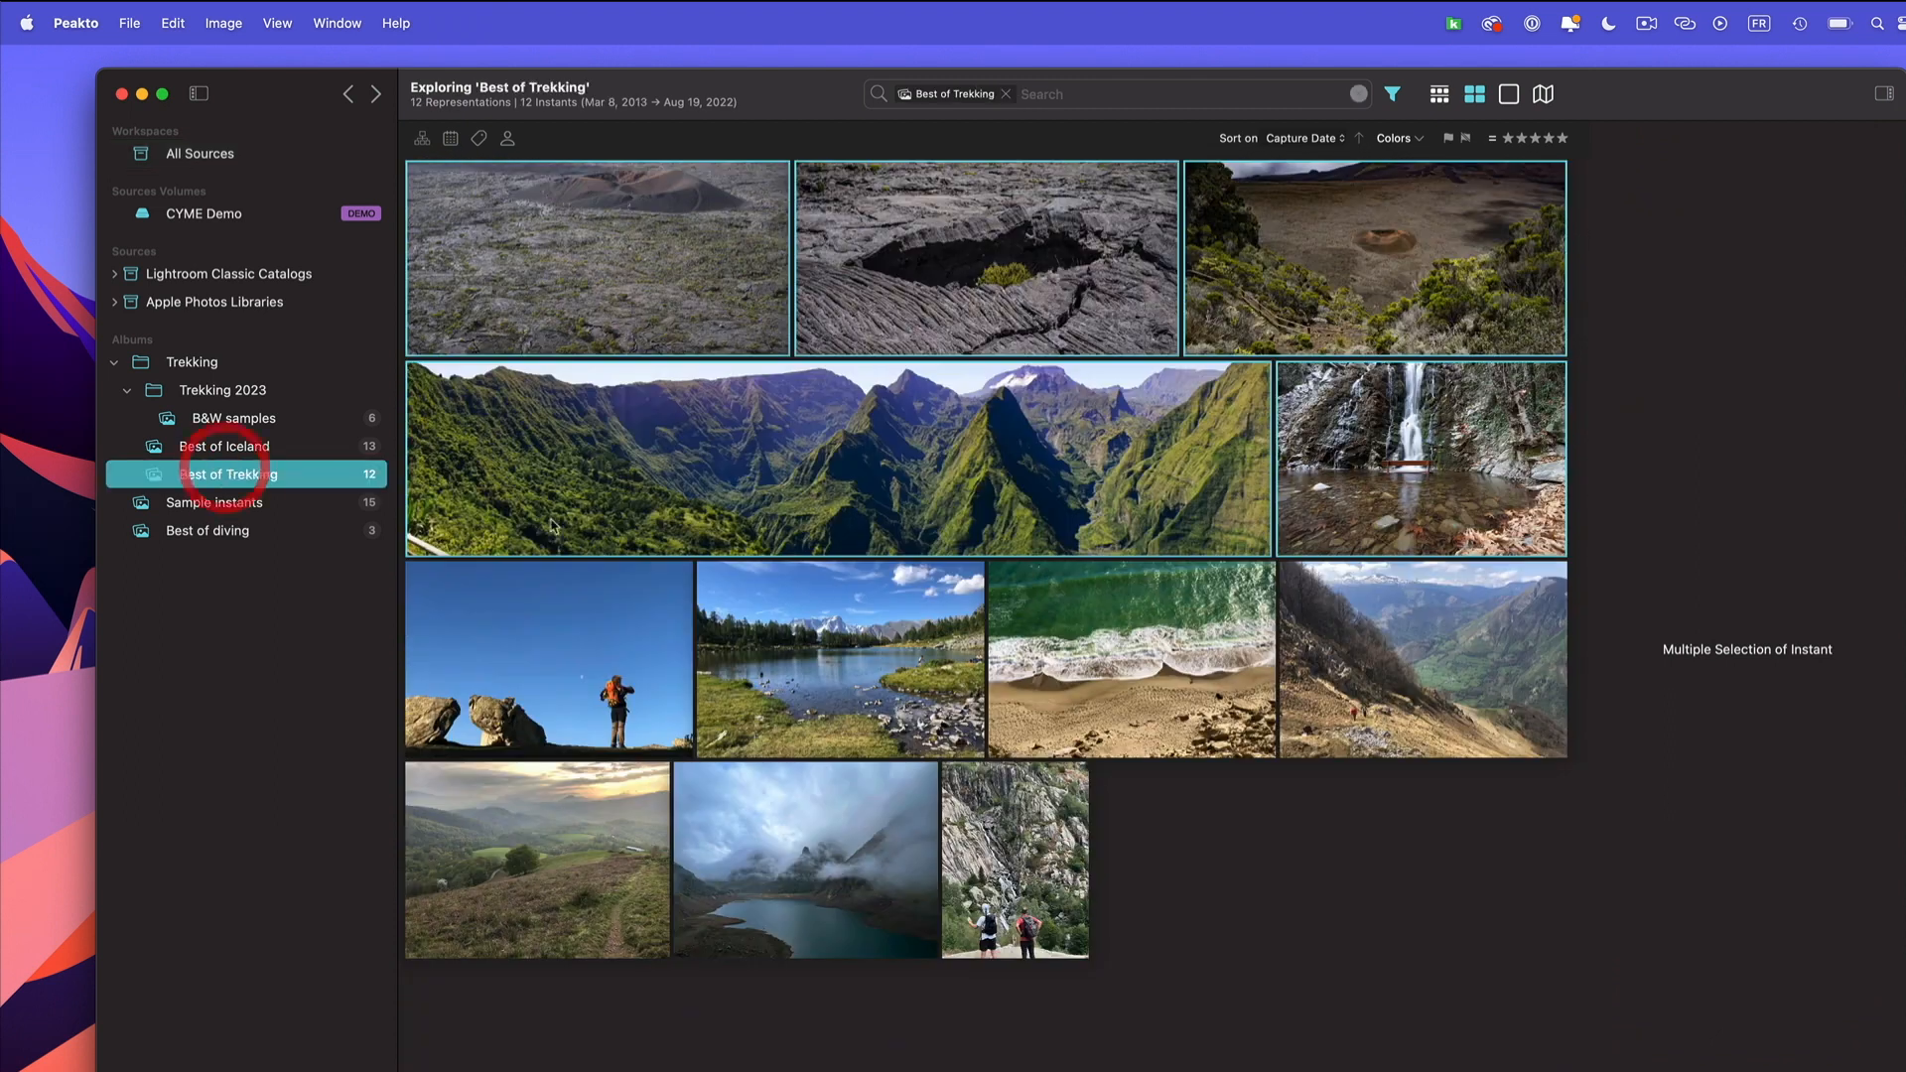
pyautogui.click(753, 648)
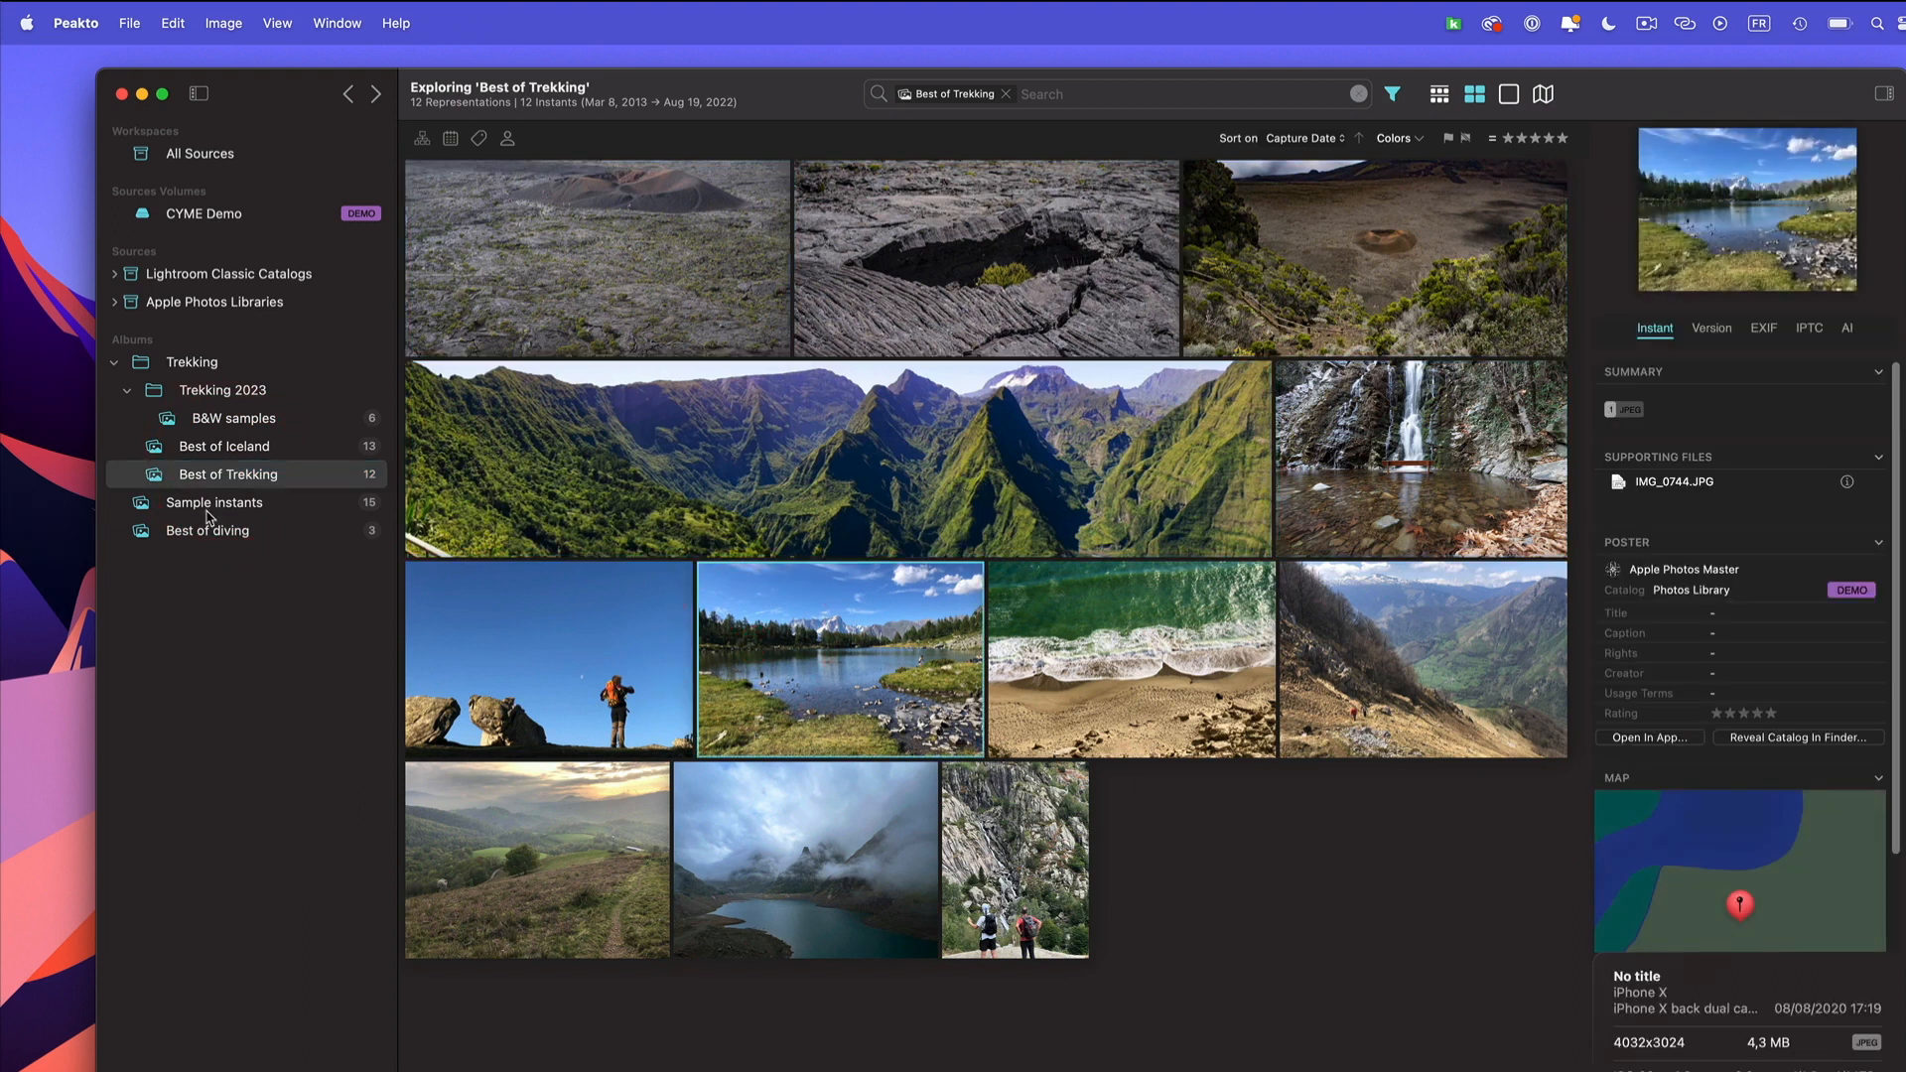
pyautogui.keyDown('shift'); pyautogui.click(1044, 648); pyautogui.keyUp('shift')
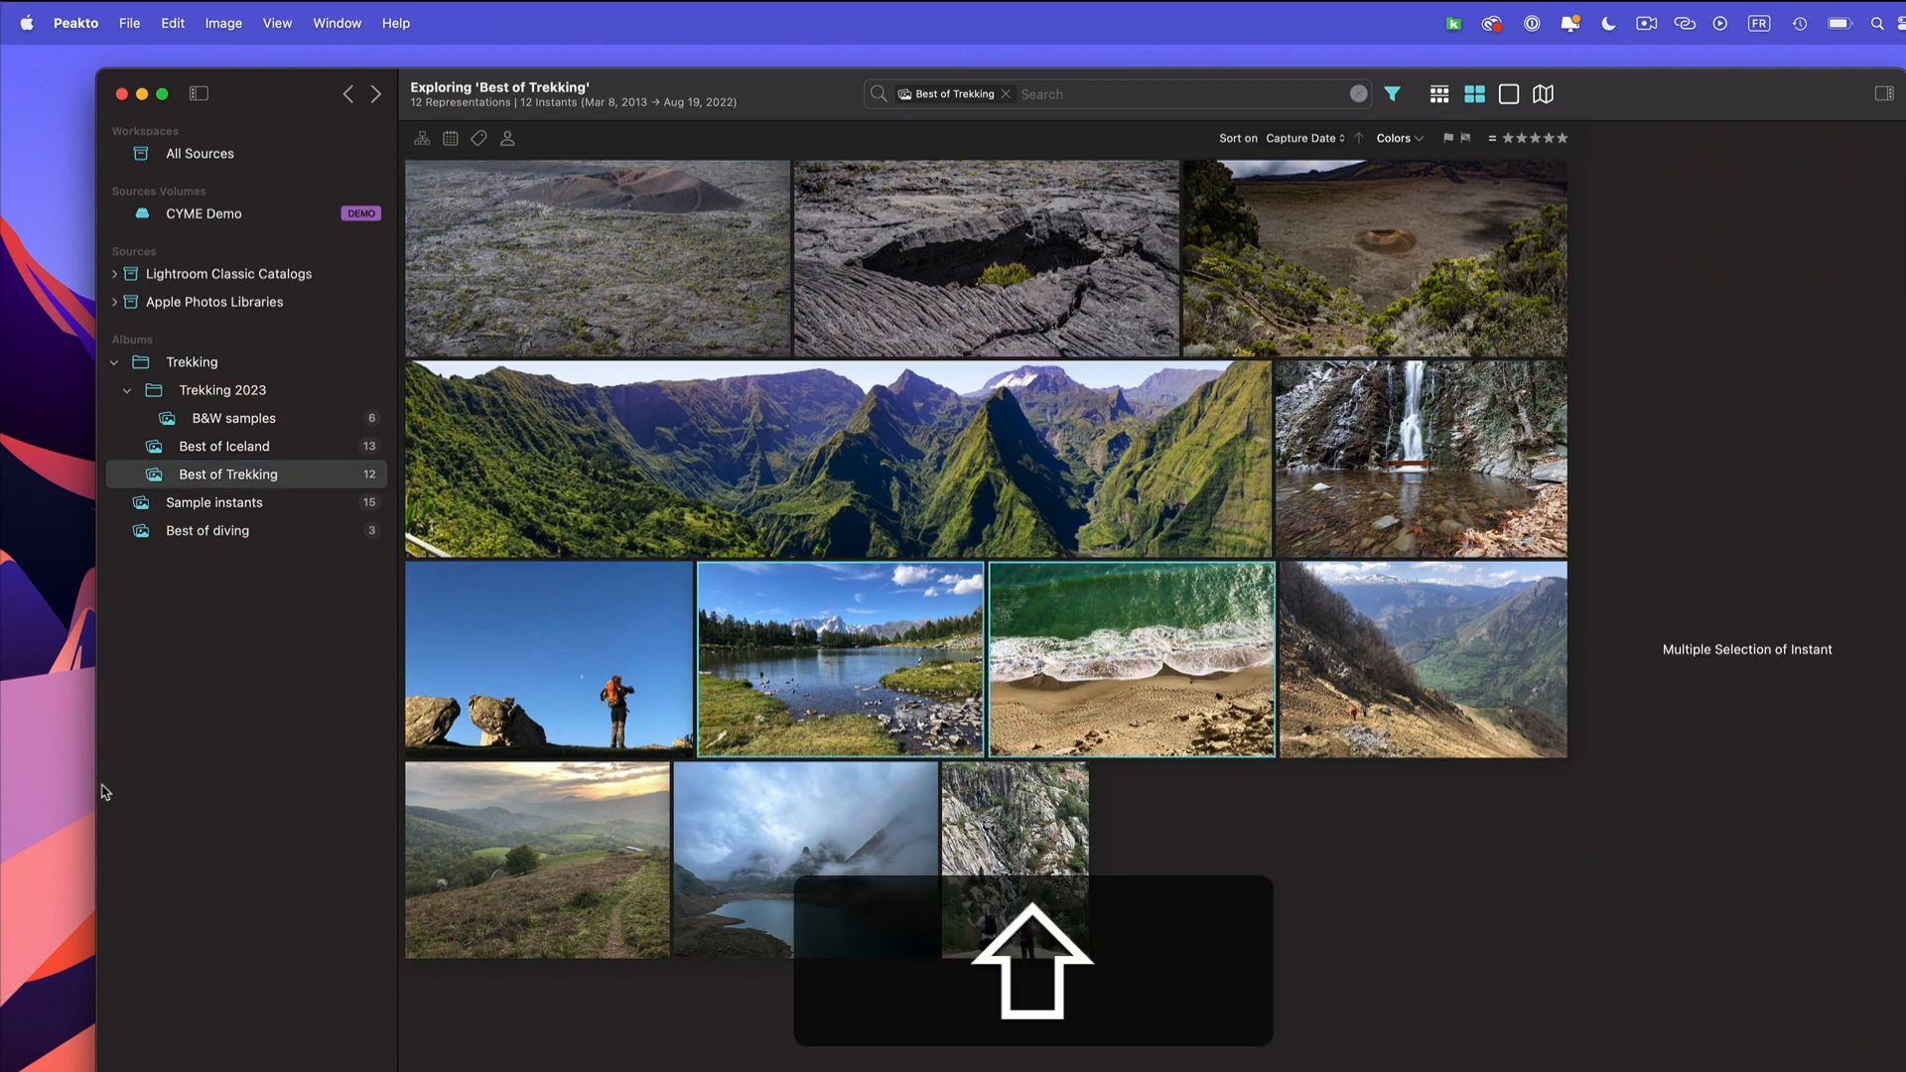
pyautogui.click(204, 530)
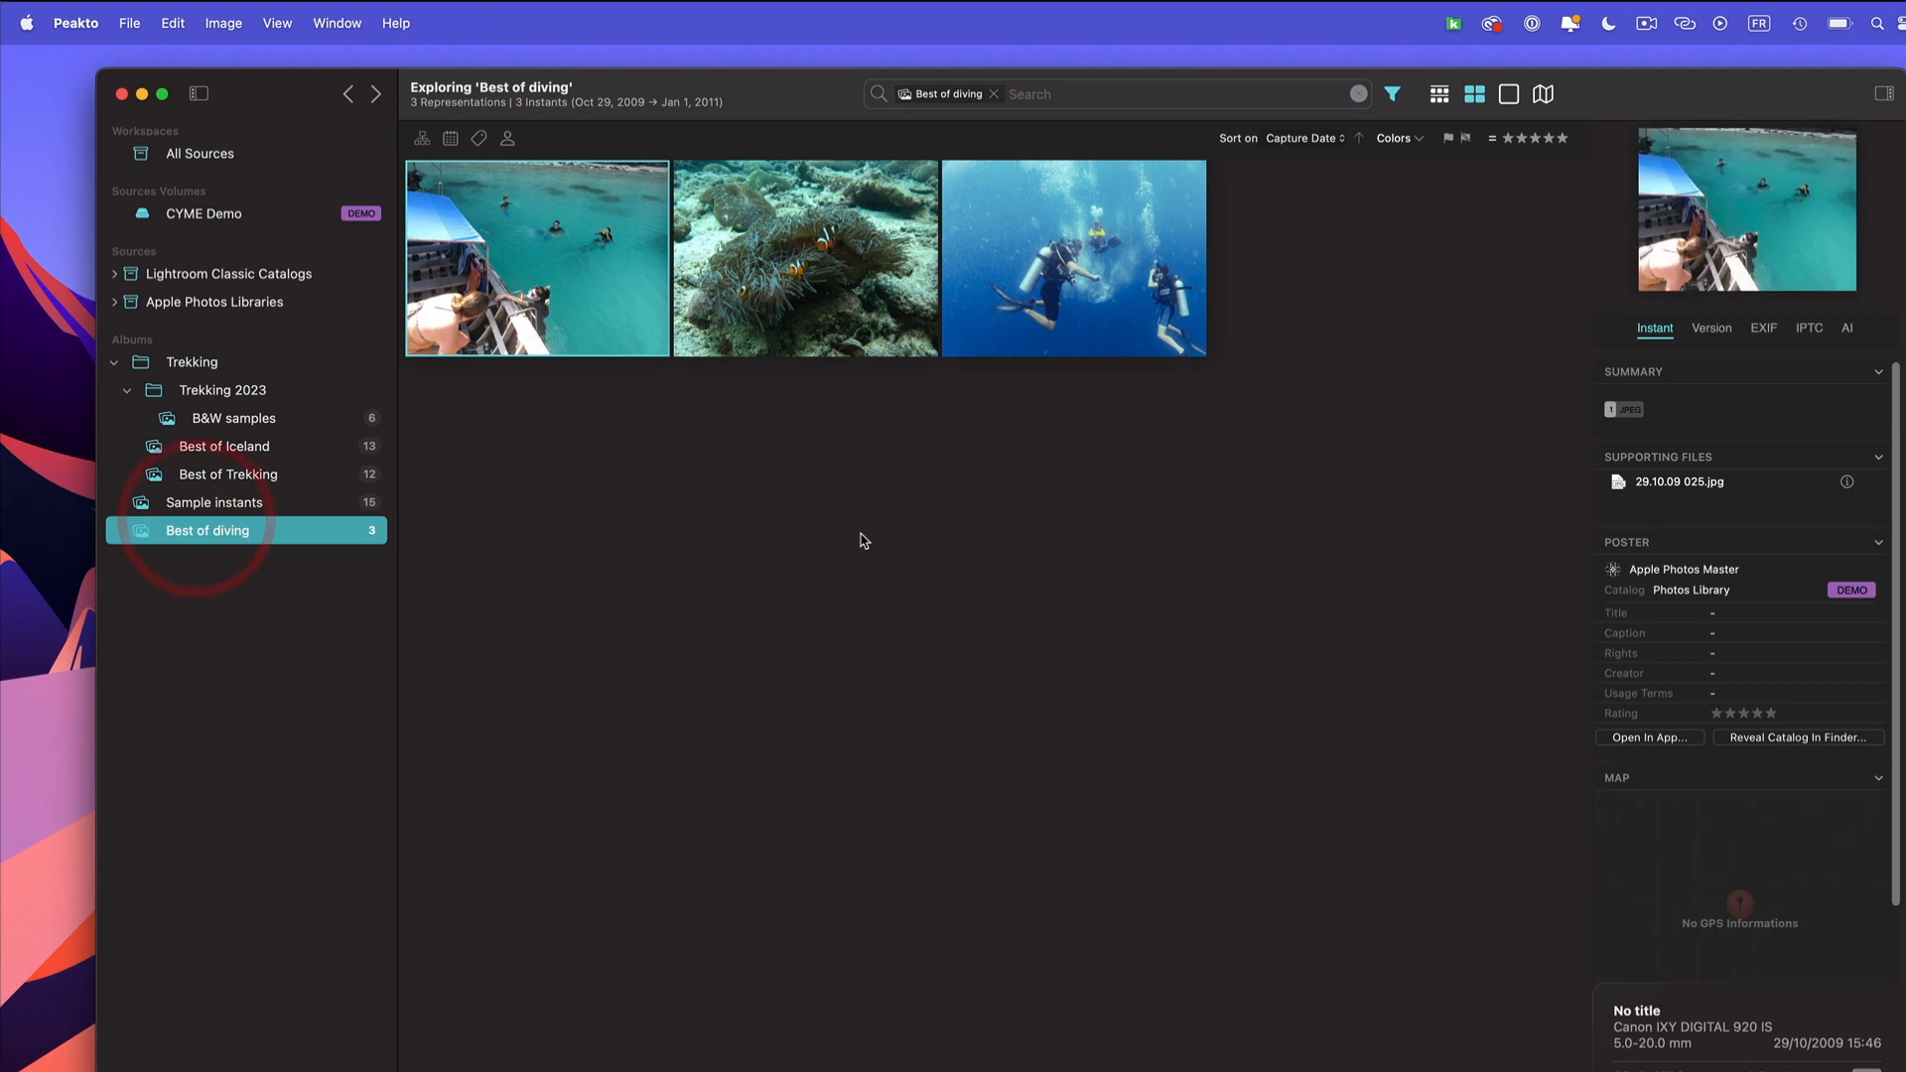
# - Undo the album switches and Best of Trekking selections, back to the multiple selection in All Sources
pyautogui.press('super+z')
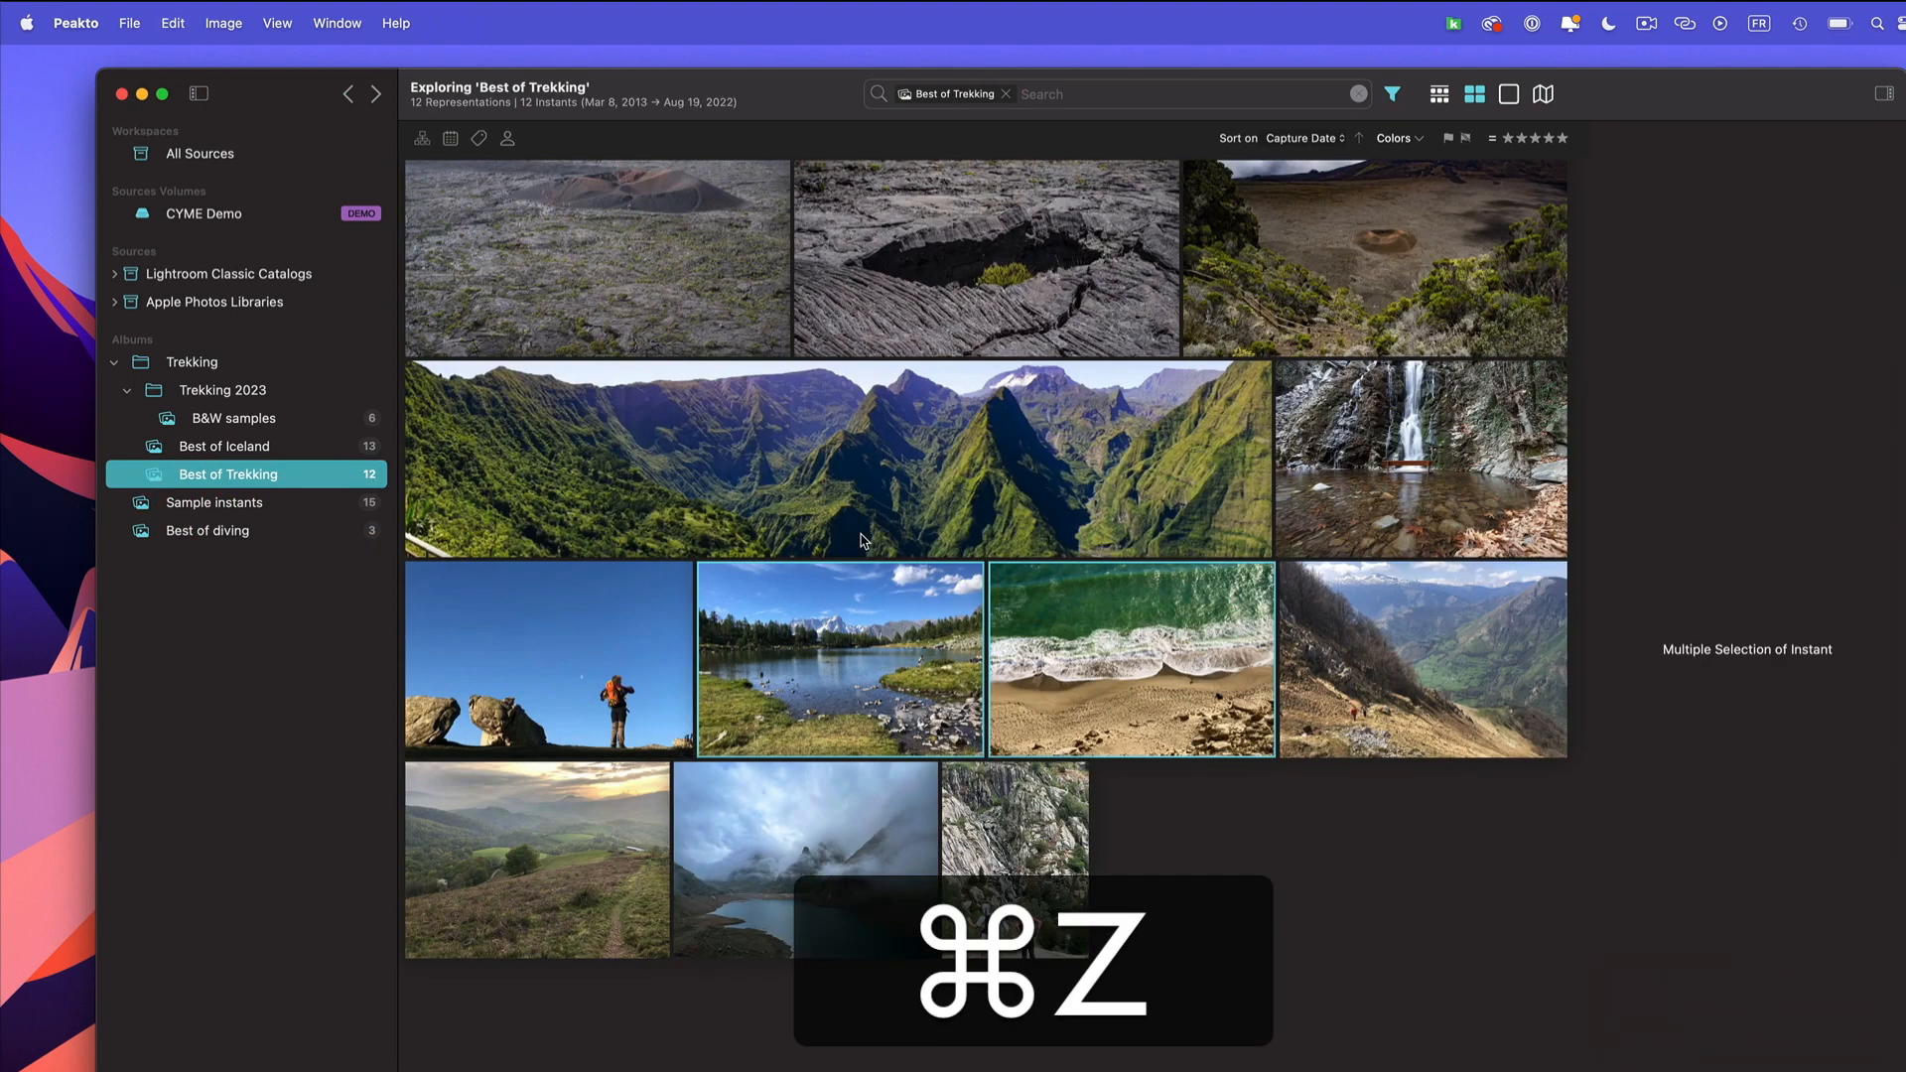
pyautogui.press('super+z')
pyautogui.press('super+z')
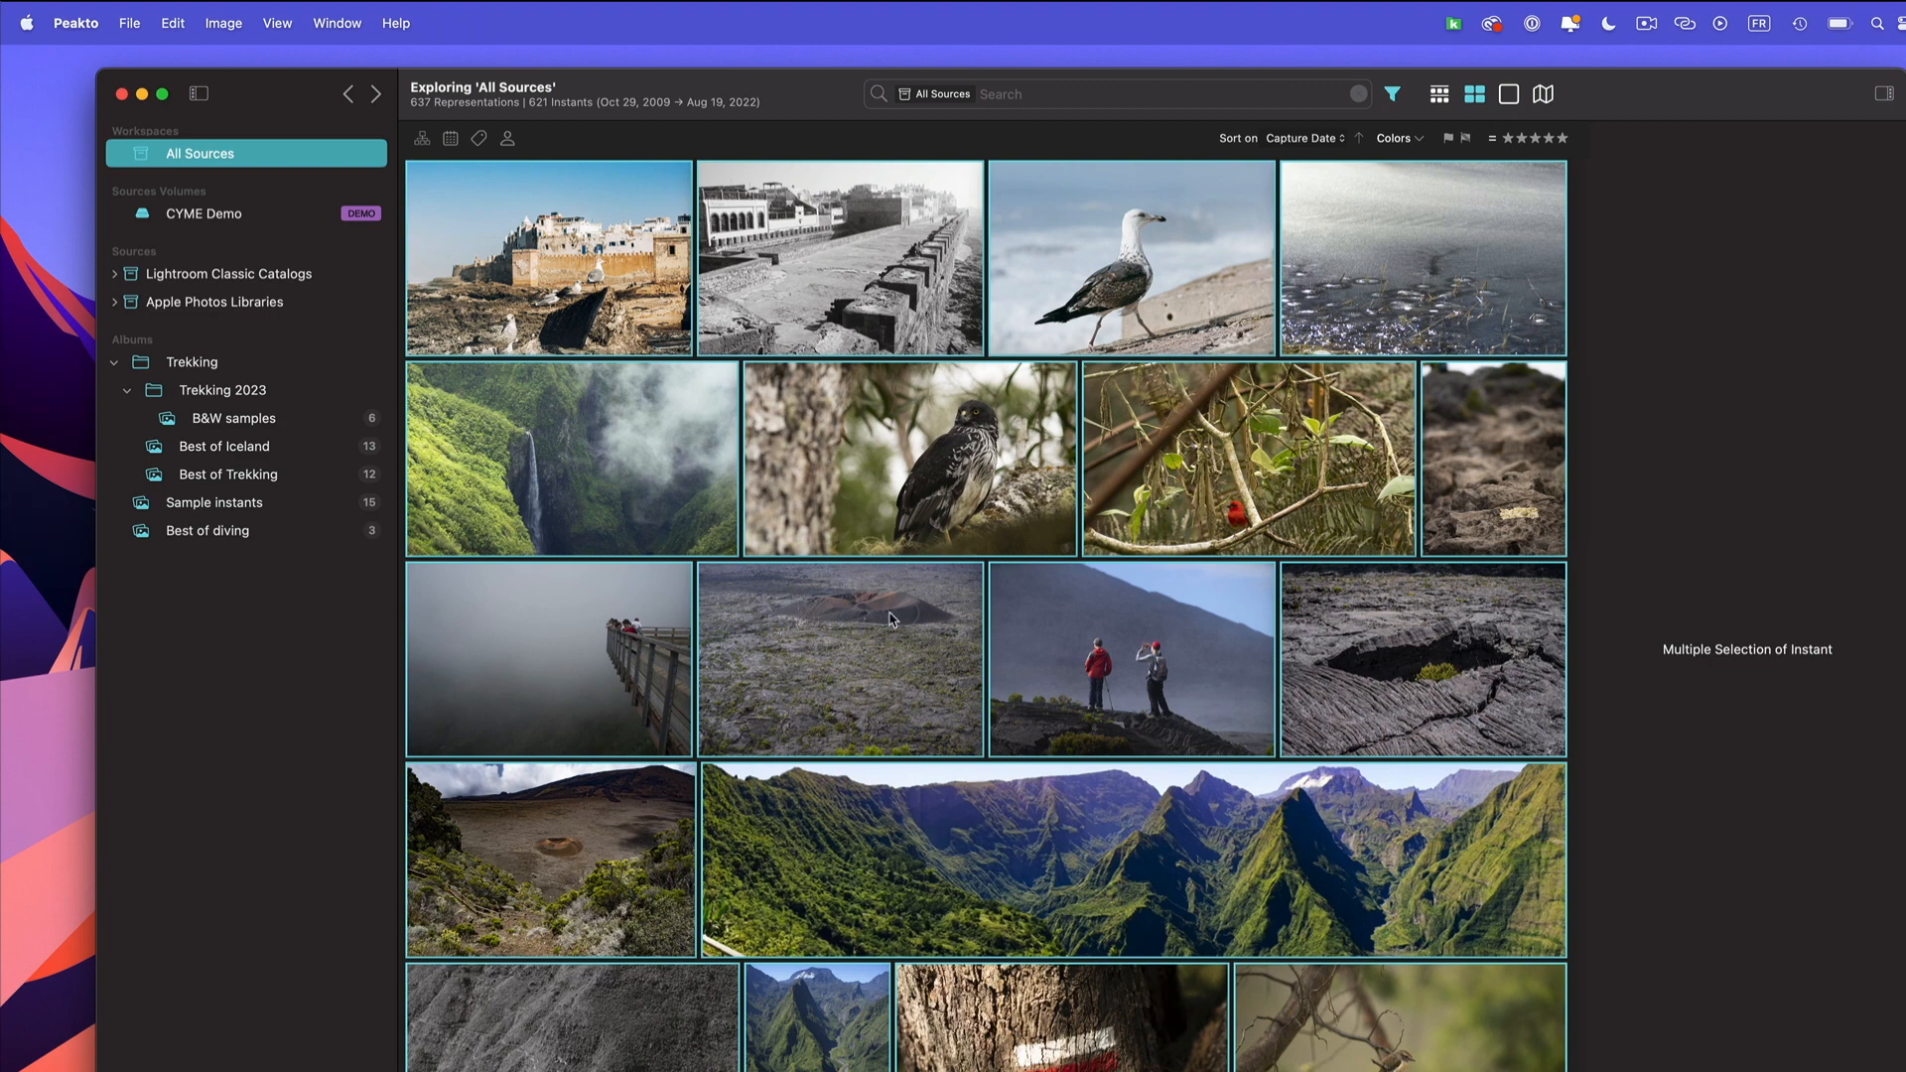
# - Deselect all photos in All Sources, giving the photo grid the focus
pyautogui.click(170, 21)
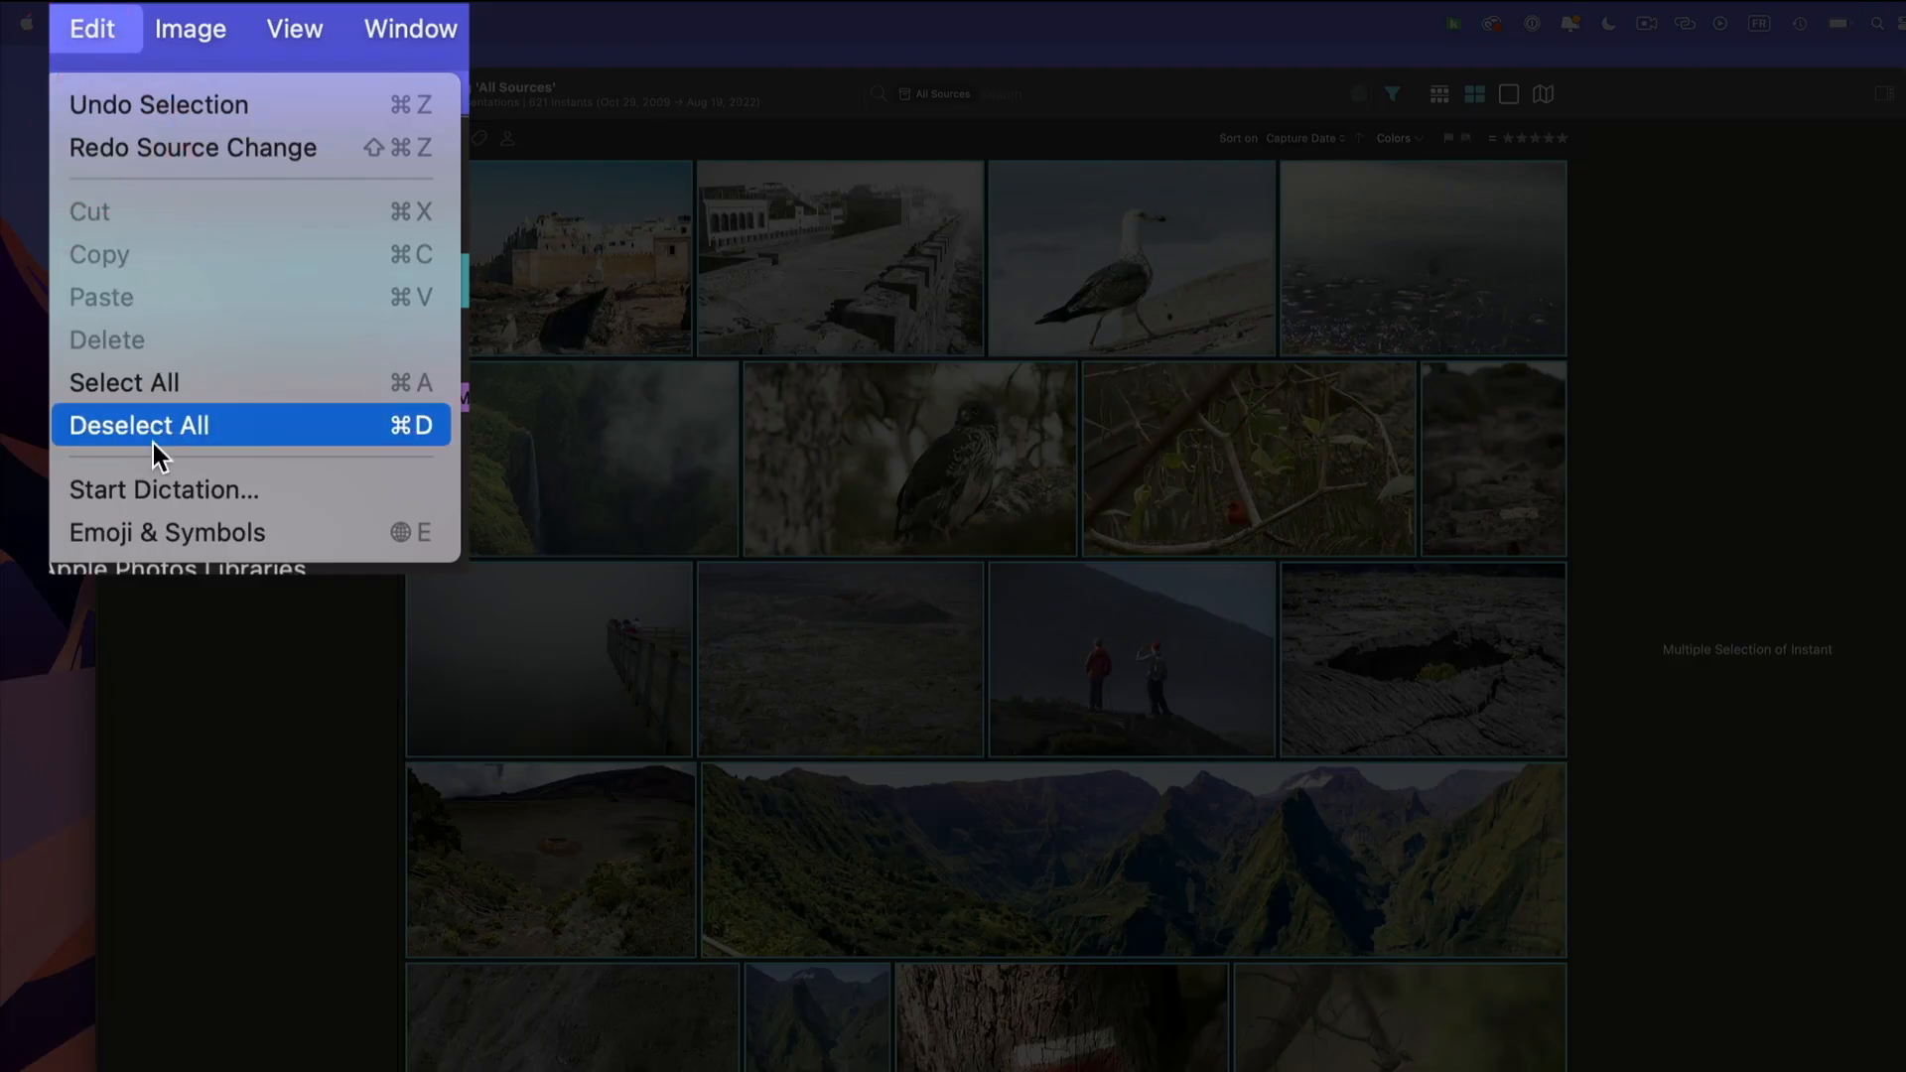
pyautogui.click(153, 441)
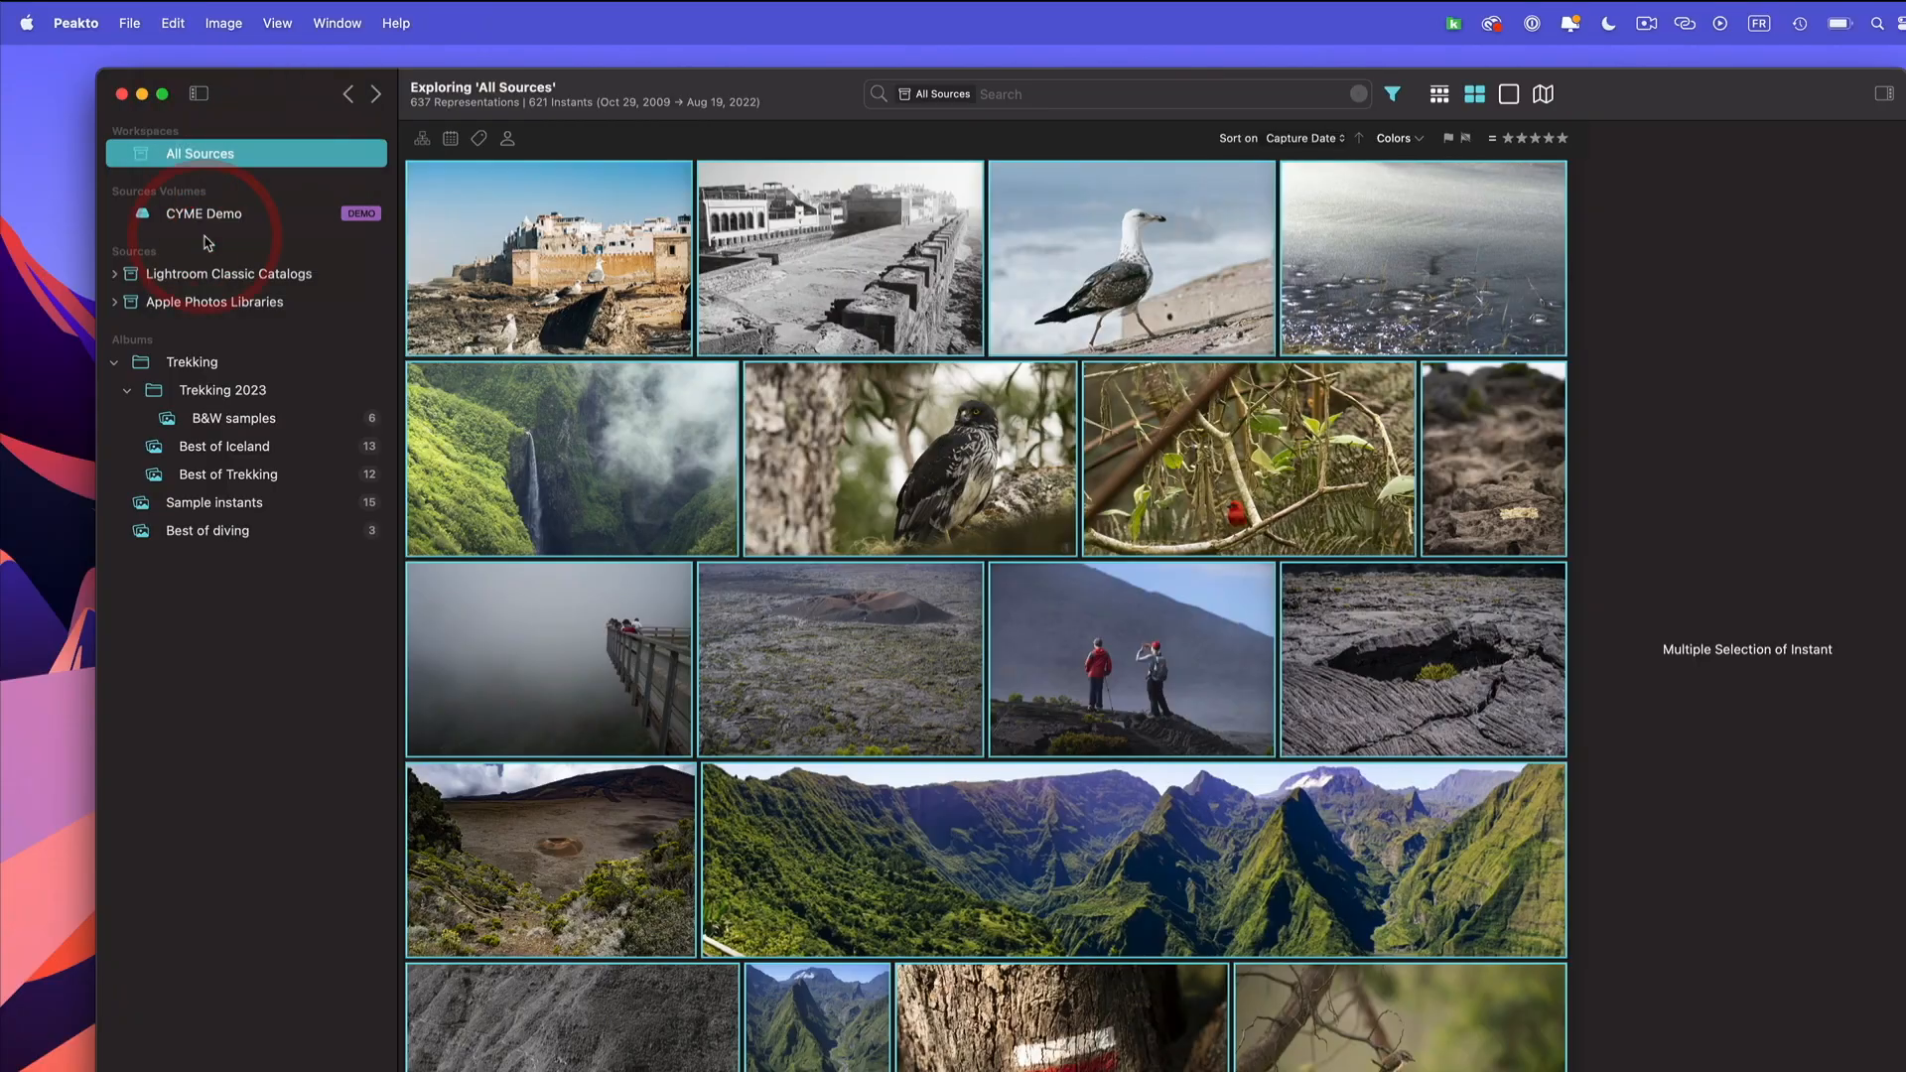
pyautogui.click(536, 288)
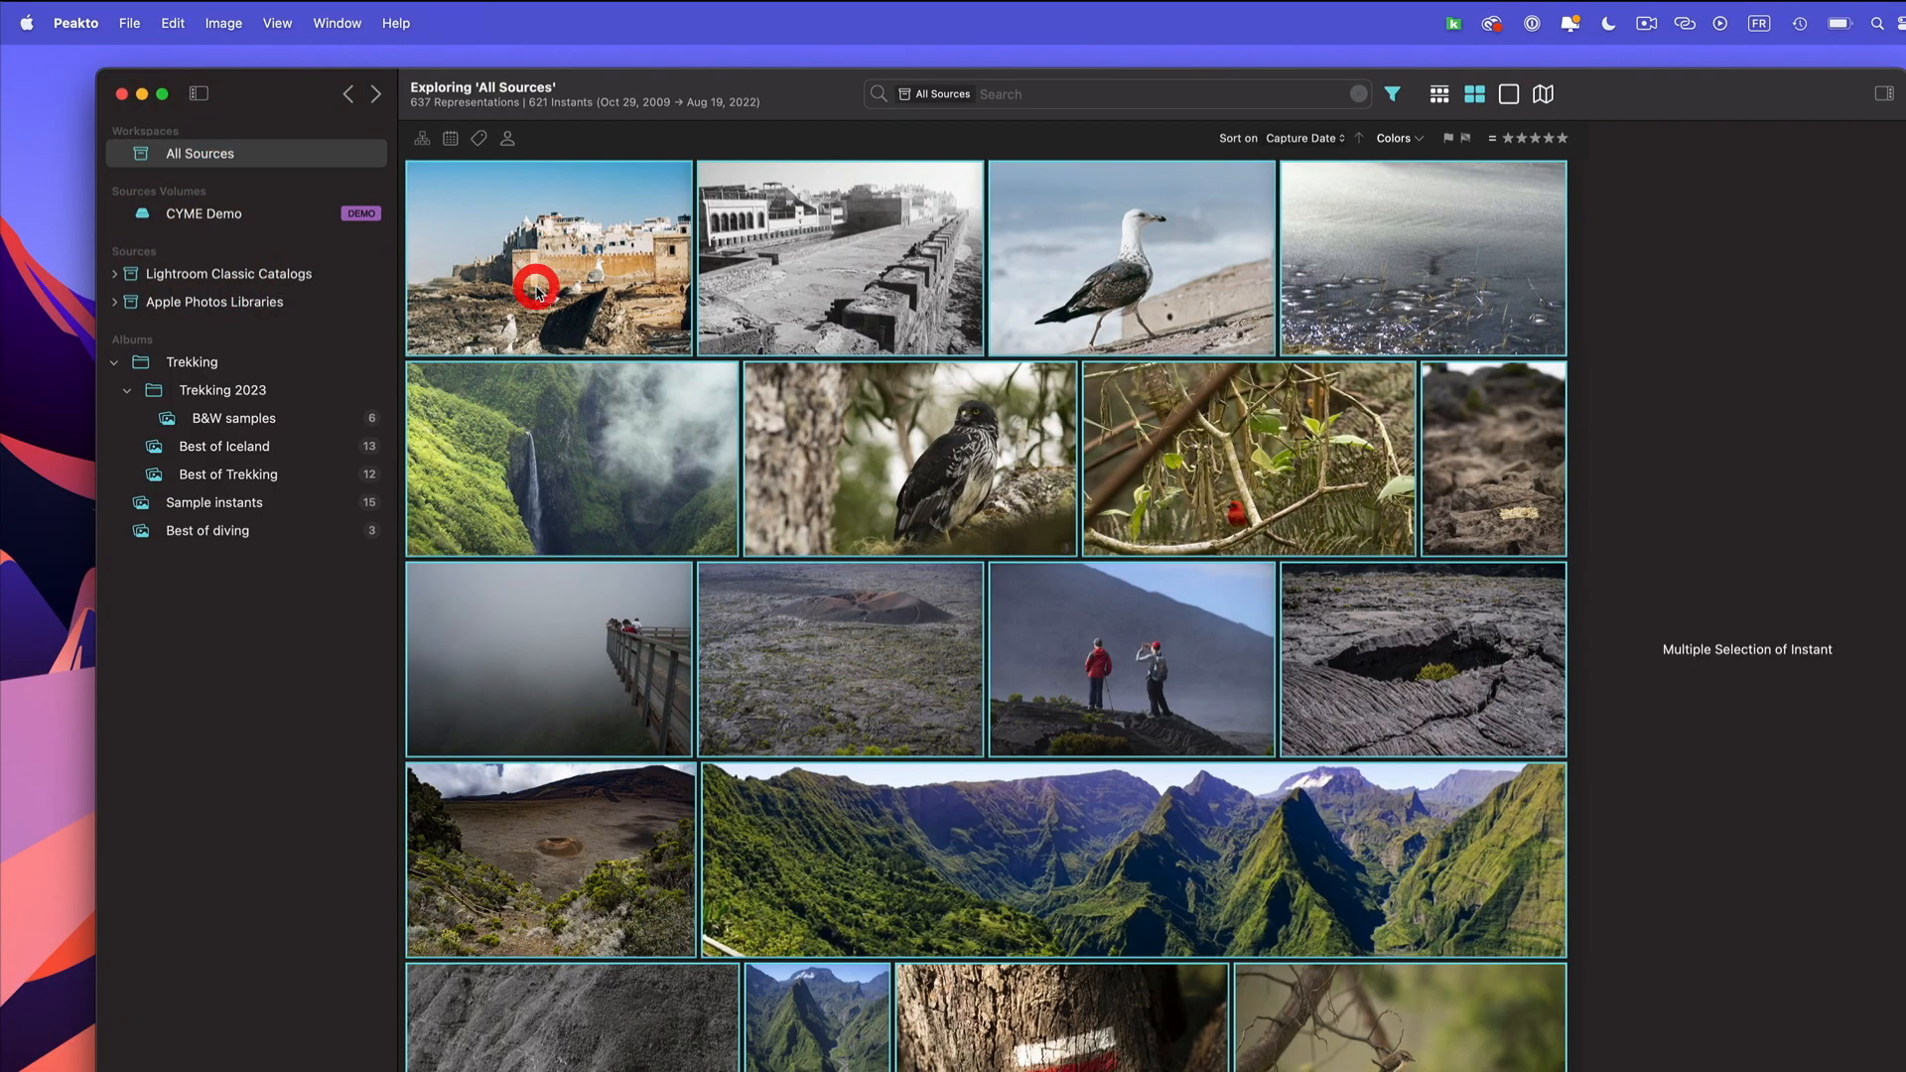
pyautogui.click(169, 23)
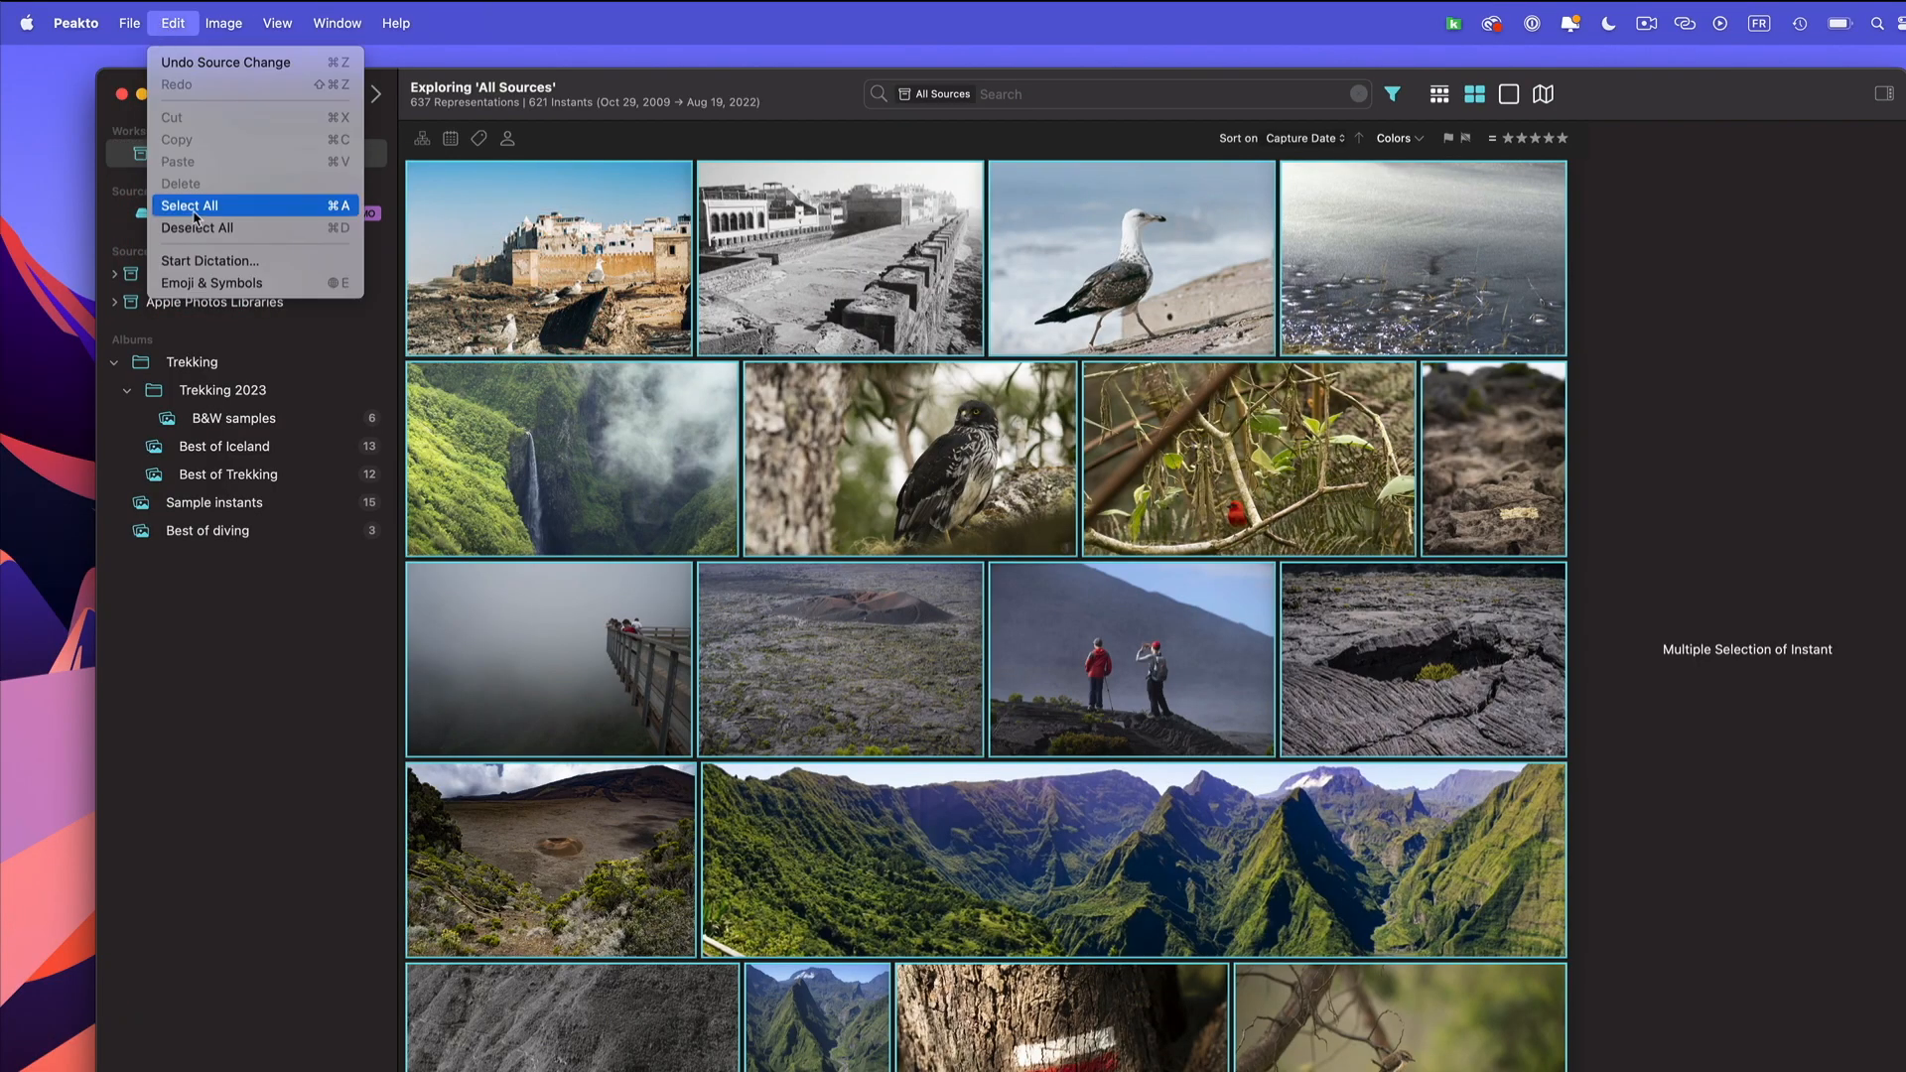
pyautogui.click(194, 224)
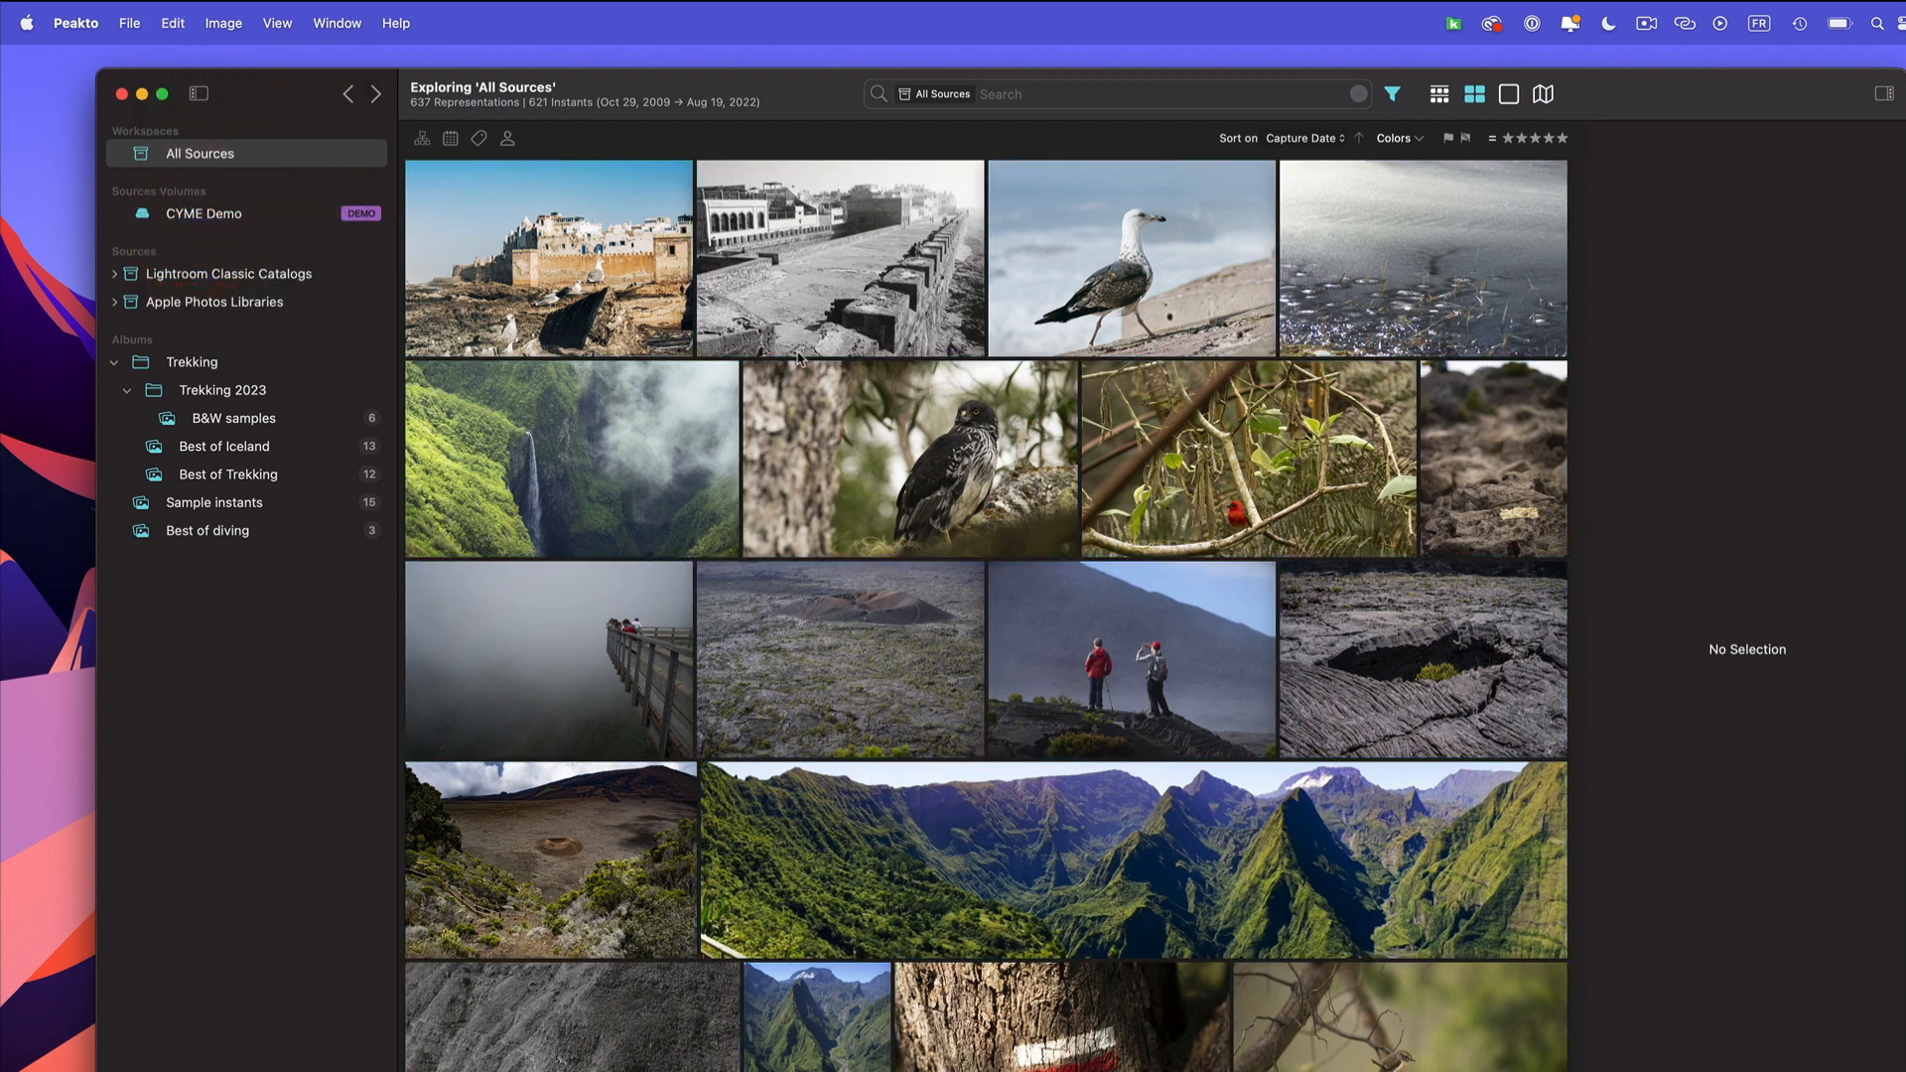
# - Select the Typical Essaouira photo, look over the view commands and show the Calendar filter beside the grid
pyautogui.click(985, 486)
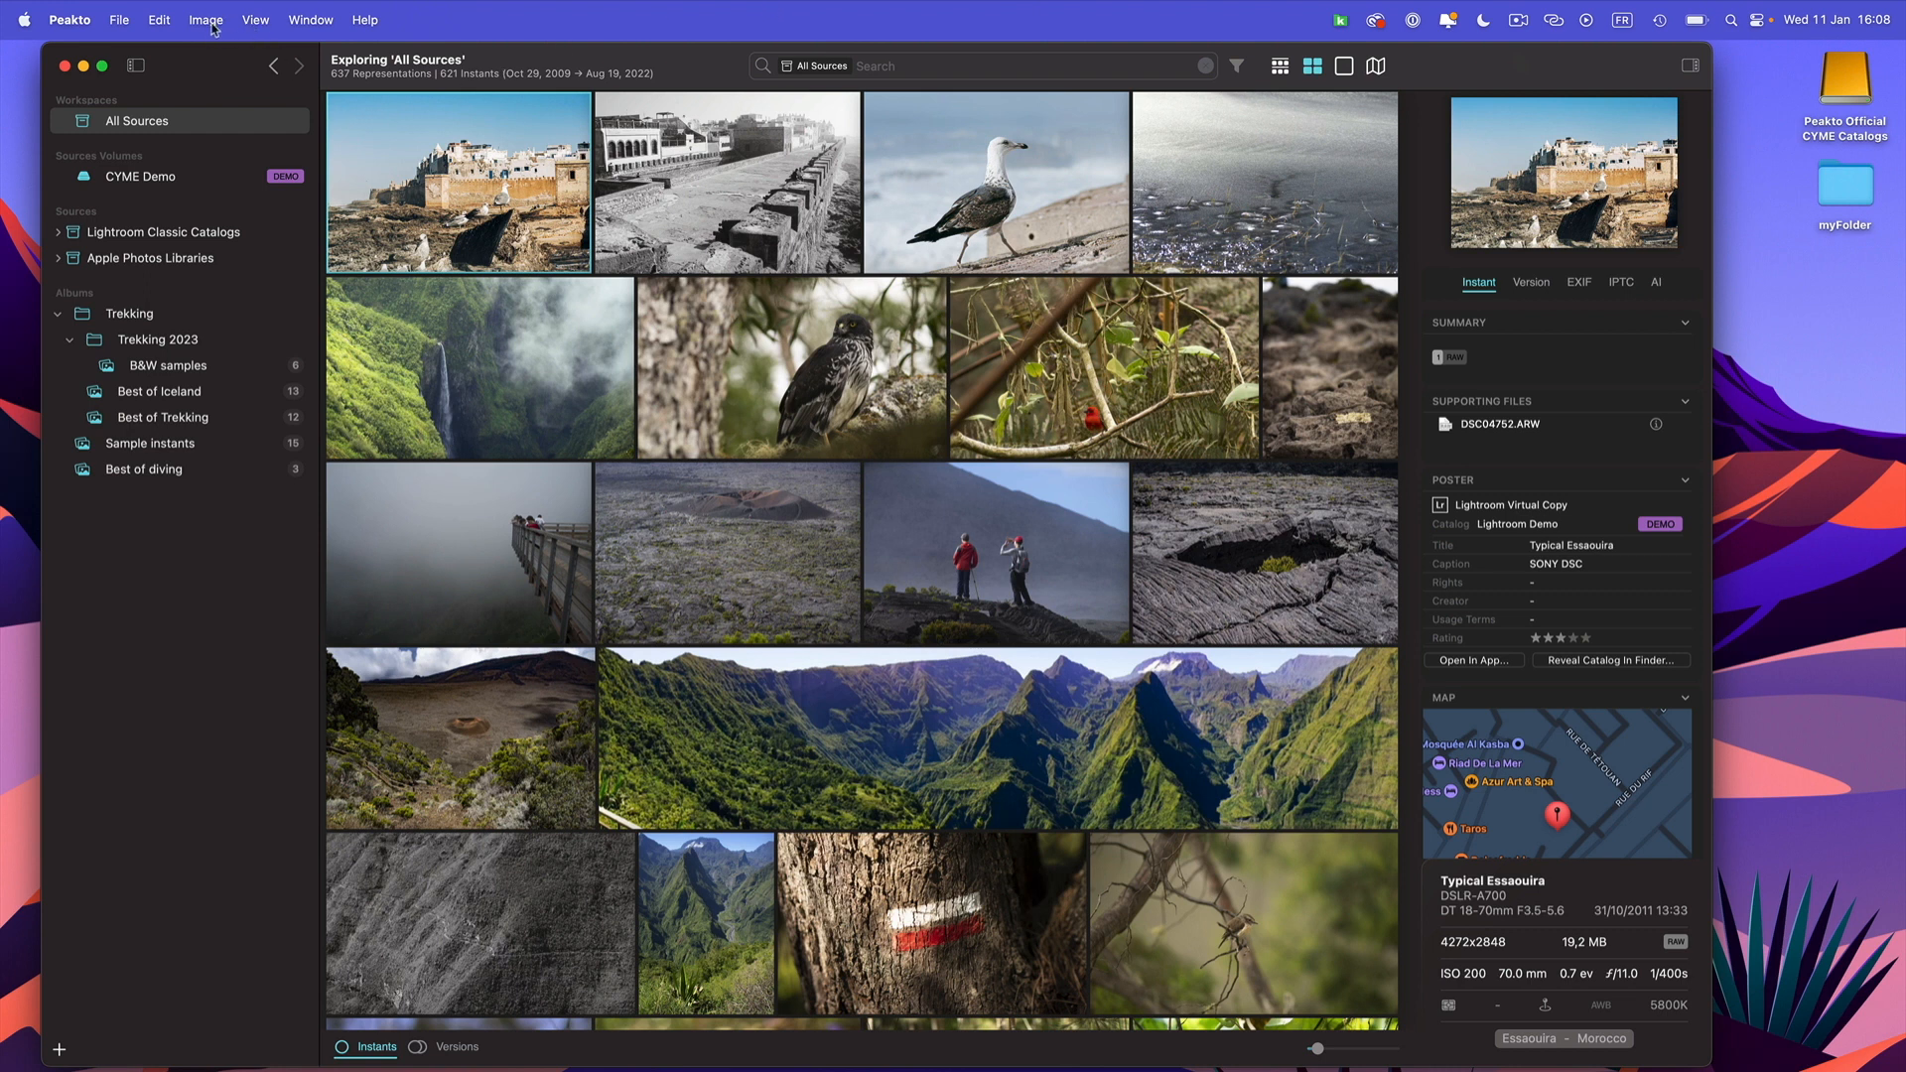
pyautogui.click(255, 20)
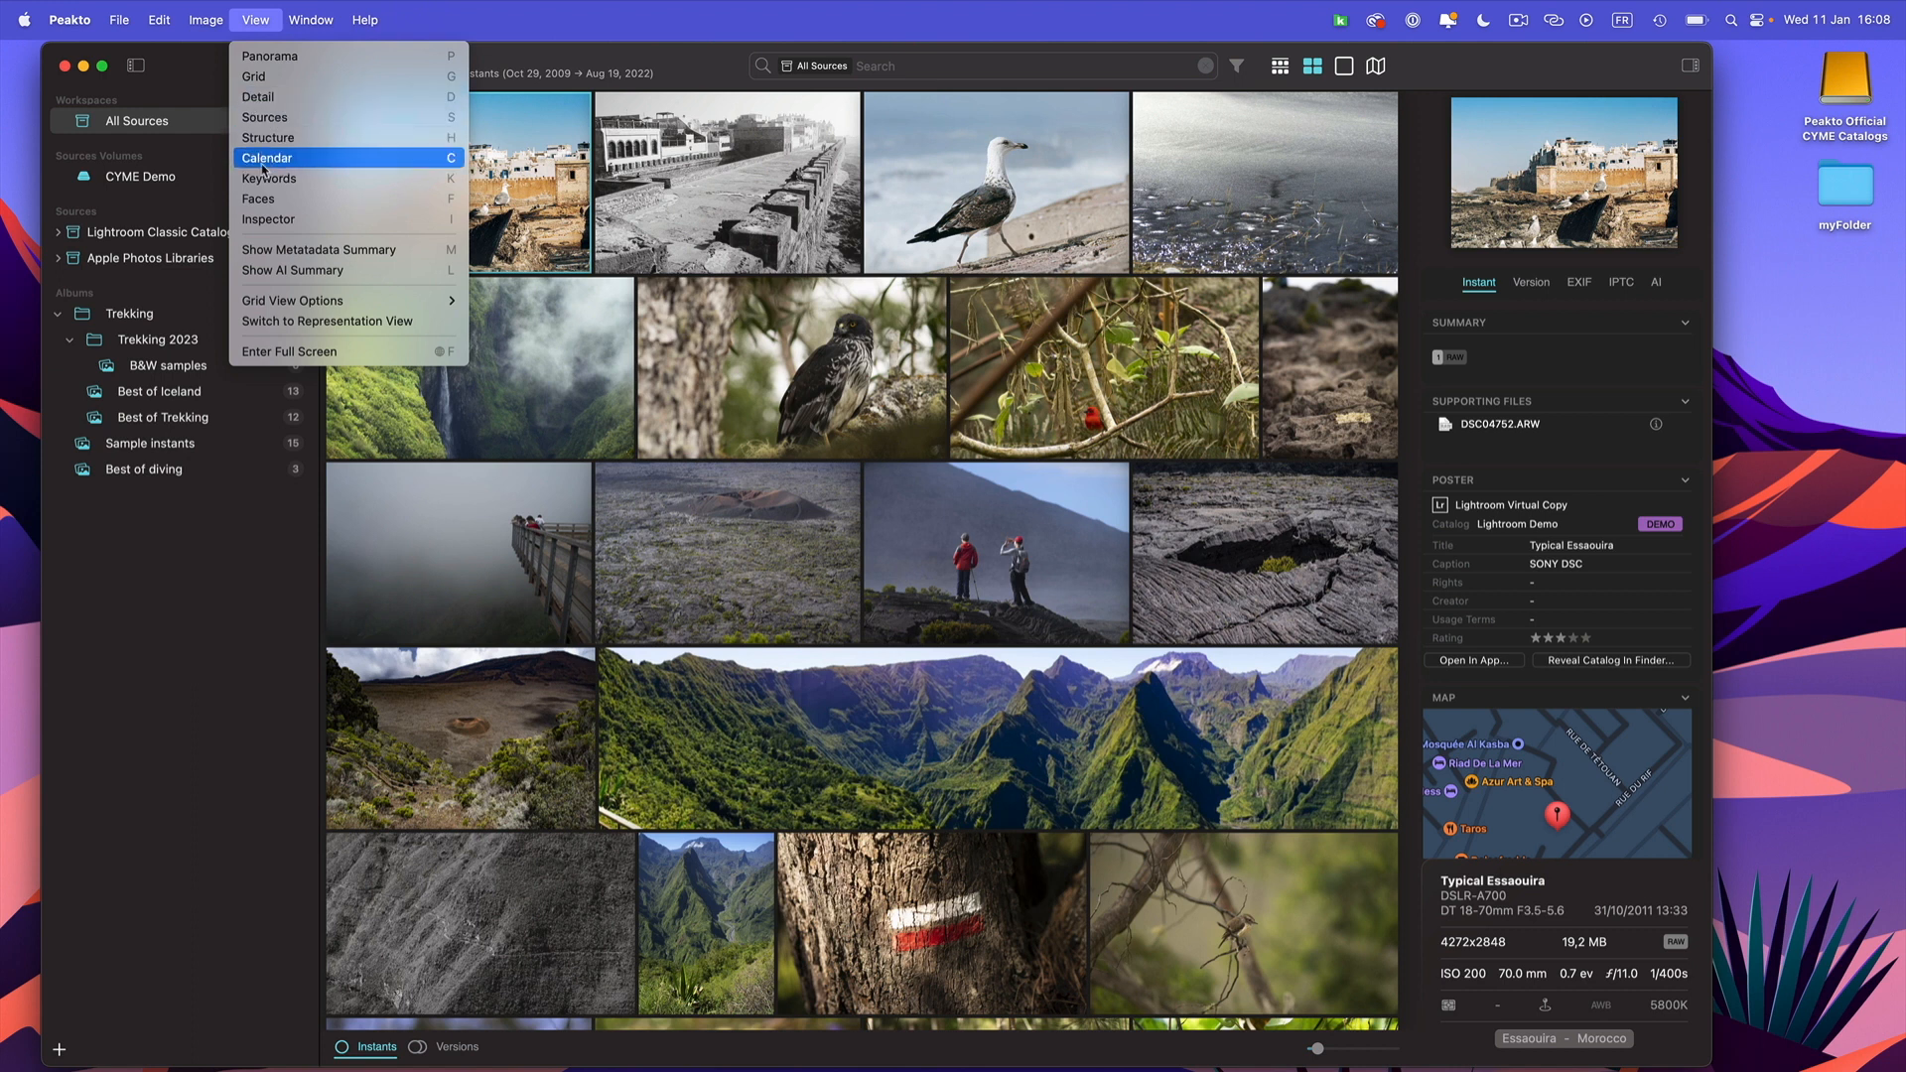
pyautogui.click(544, 51)
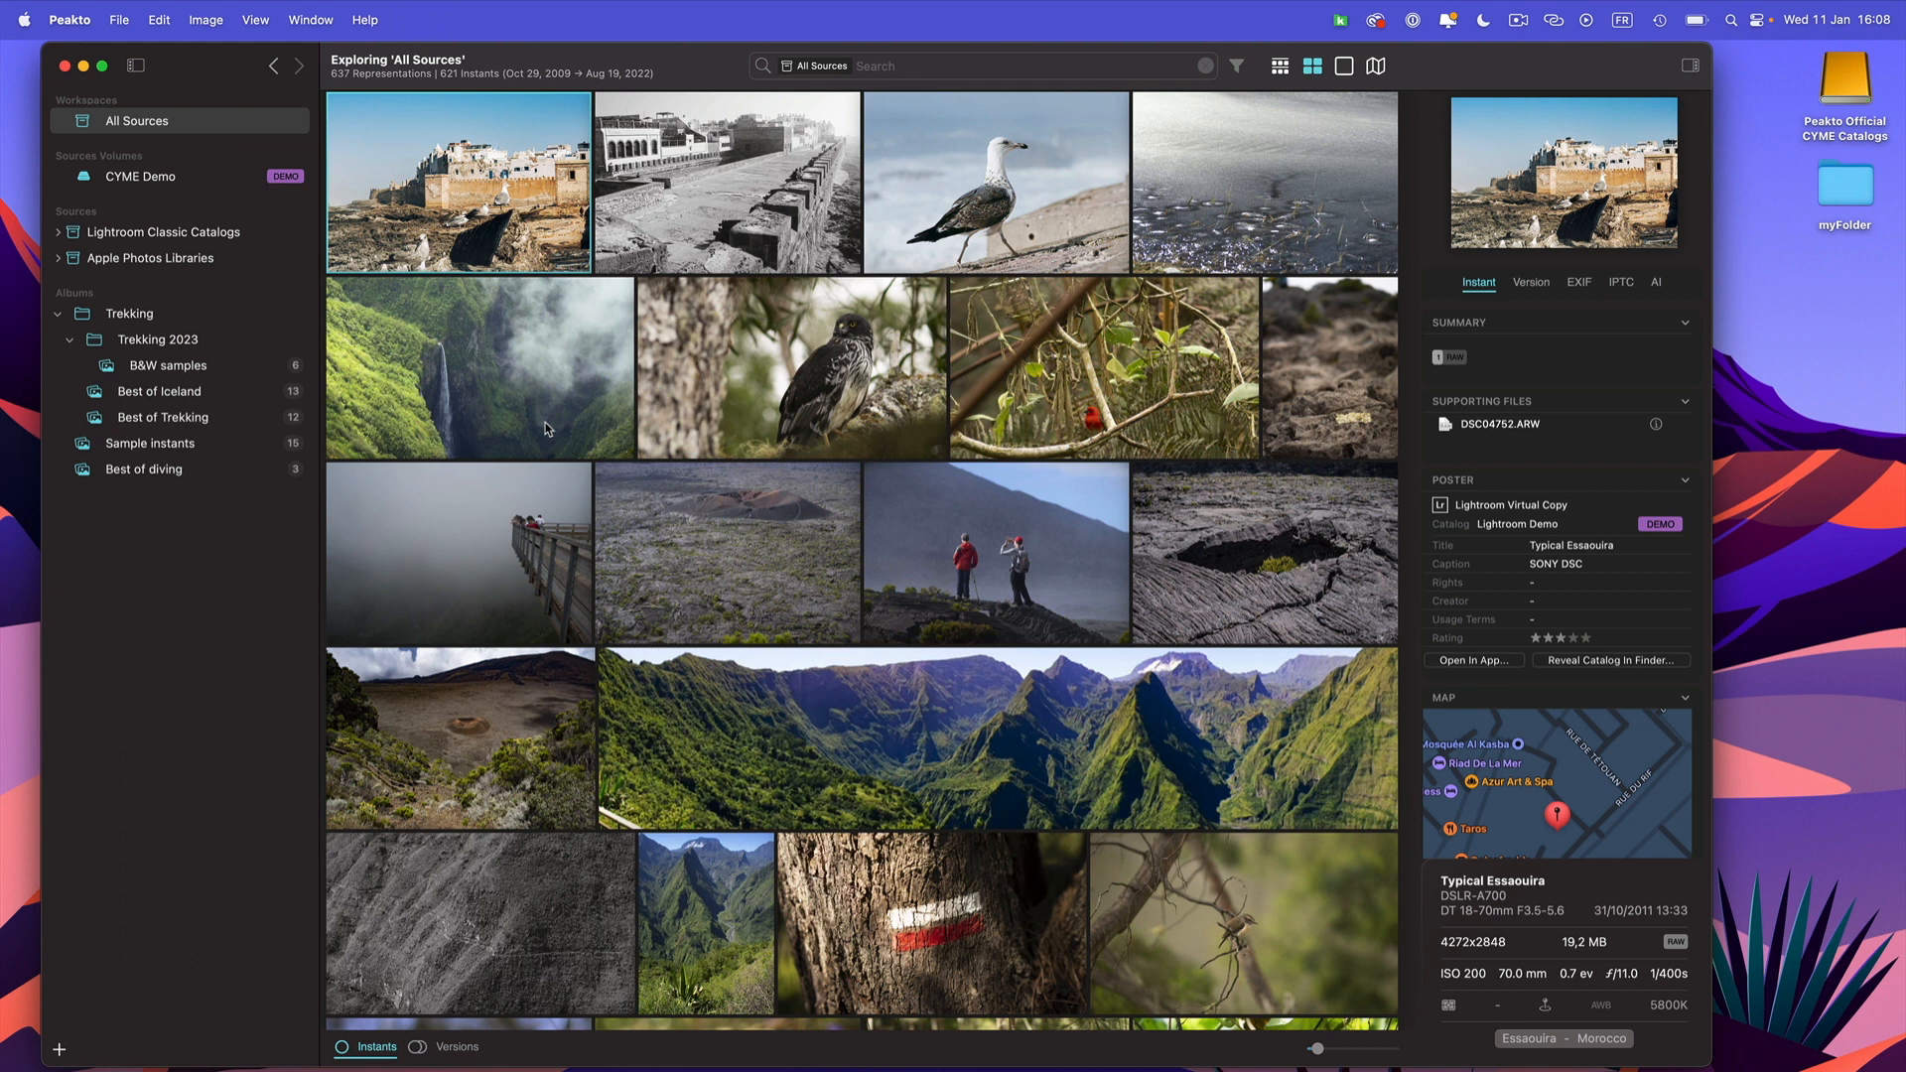
pyautogui.press('c')
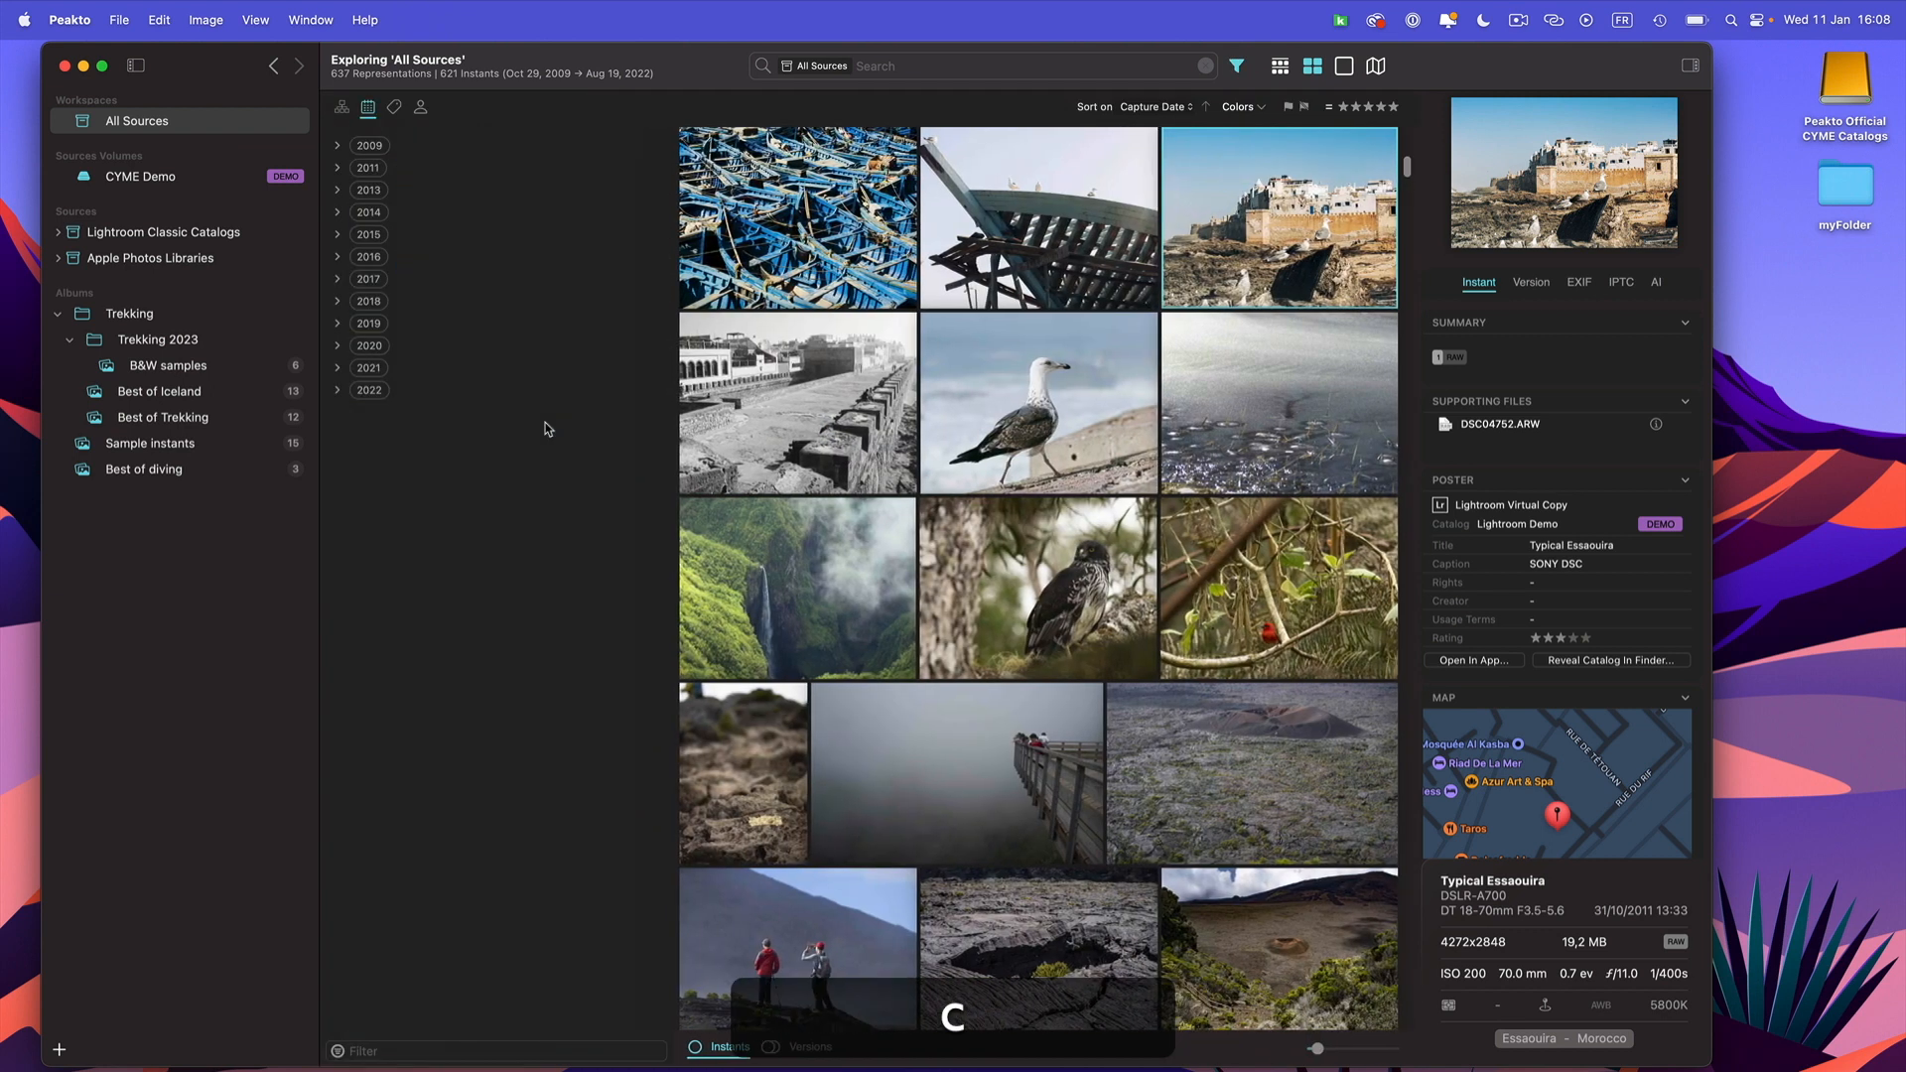
# - Narrow the calendar pane and filter the All Sources photos to the year 2013
pyautogui.click(683, 197)
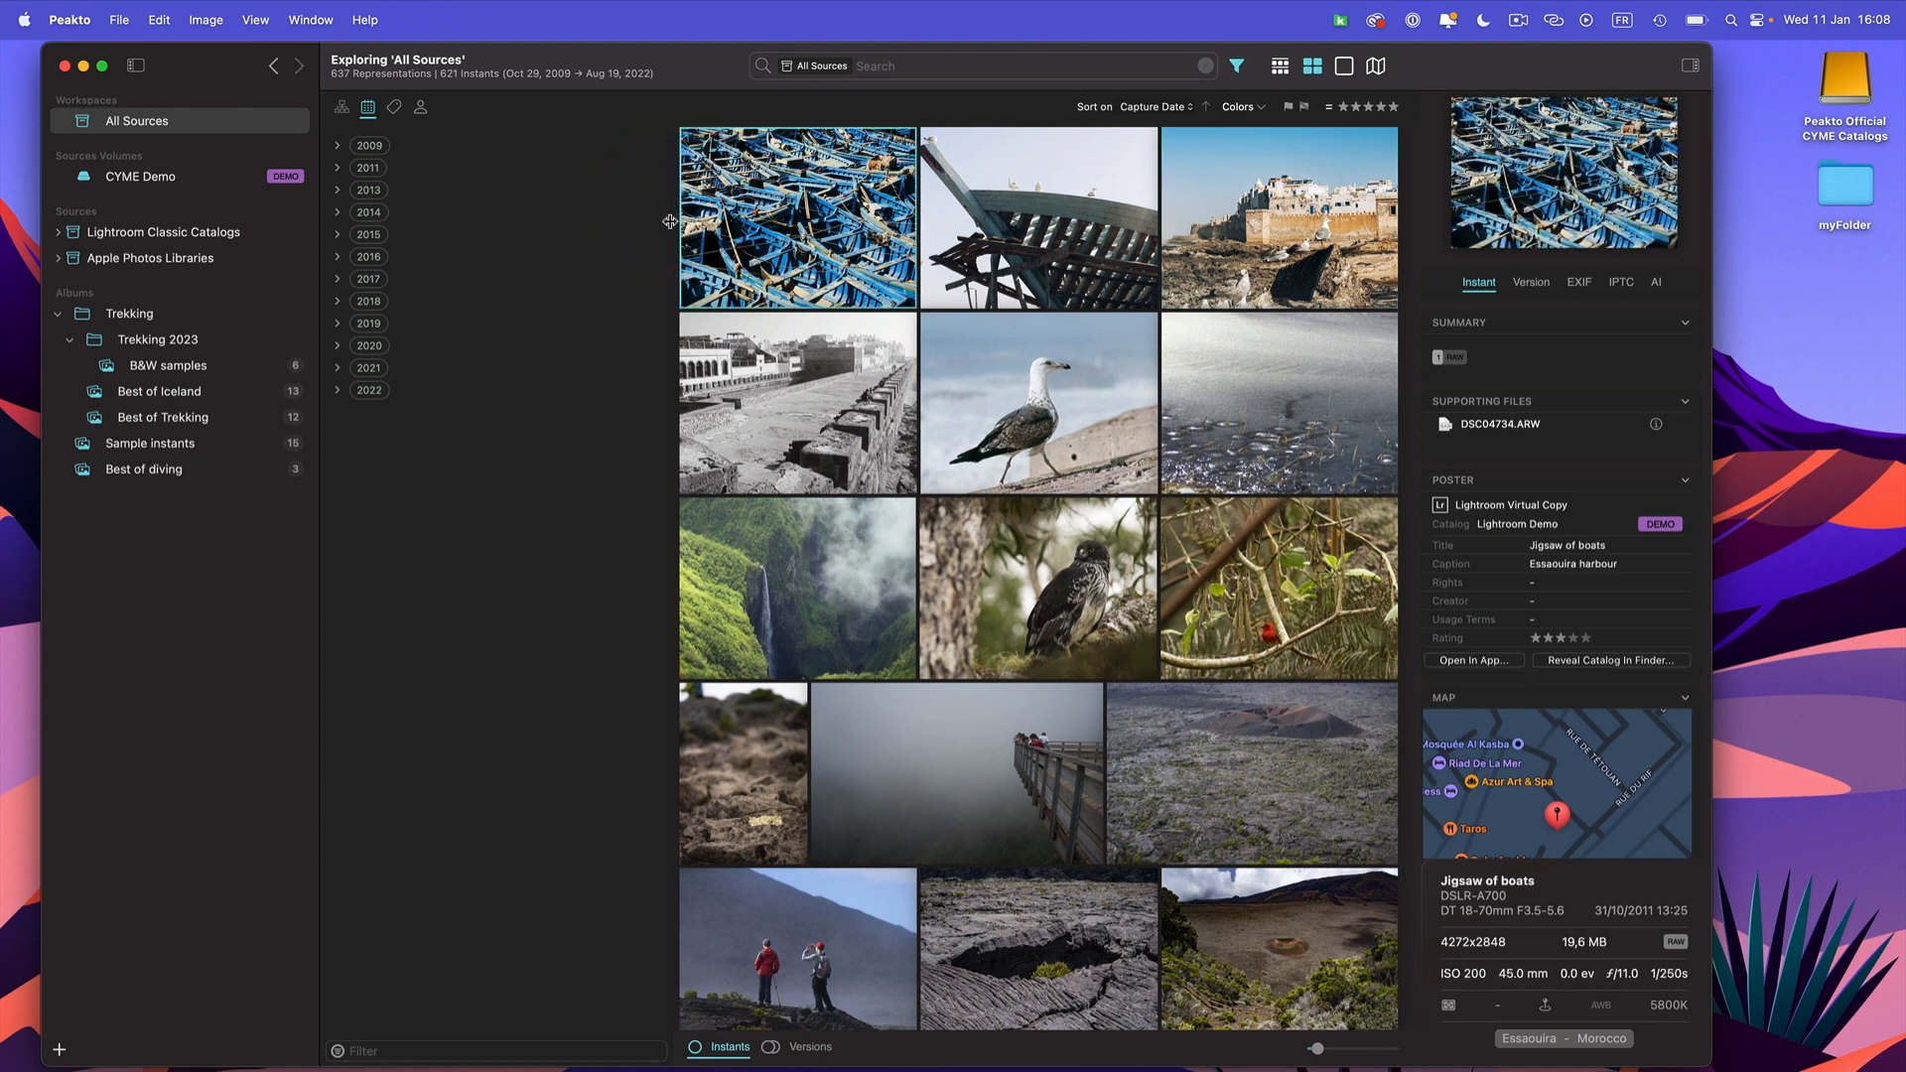
pyautogui.moveTo(659, 220); pyautogui.dragTo(473, 221)
pyautogui.click(338, 190)
pyautogui.click(363, 195)
pyautogui.click(338, 190)
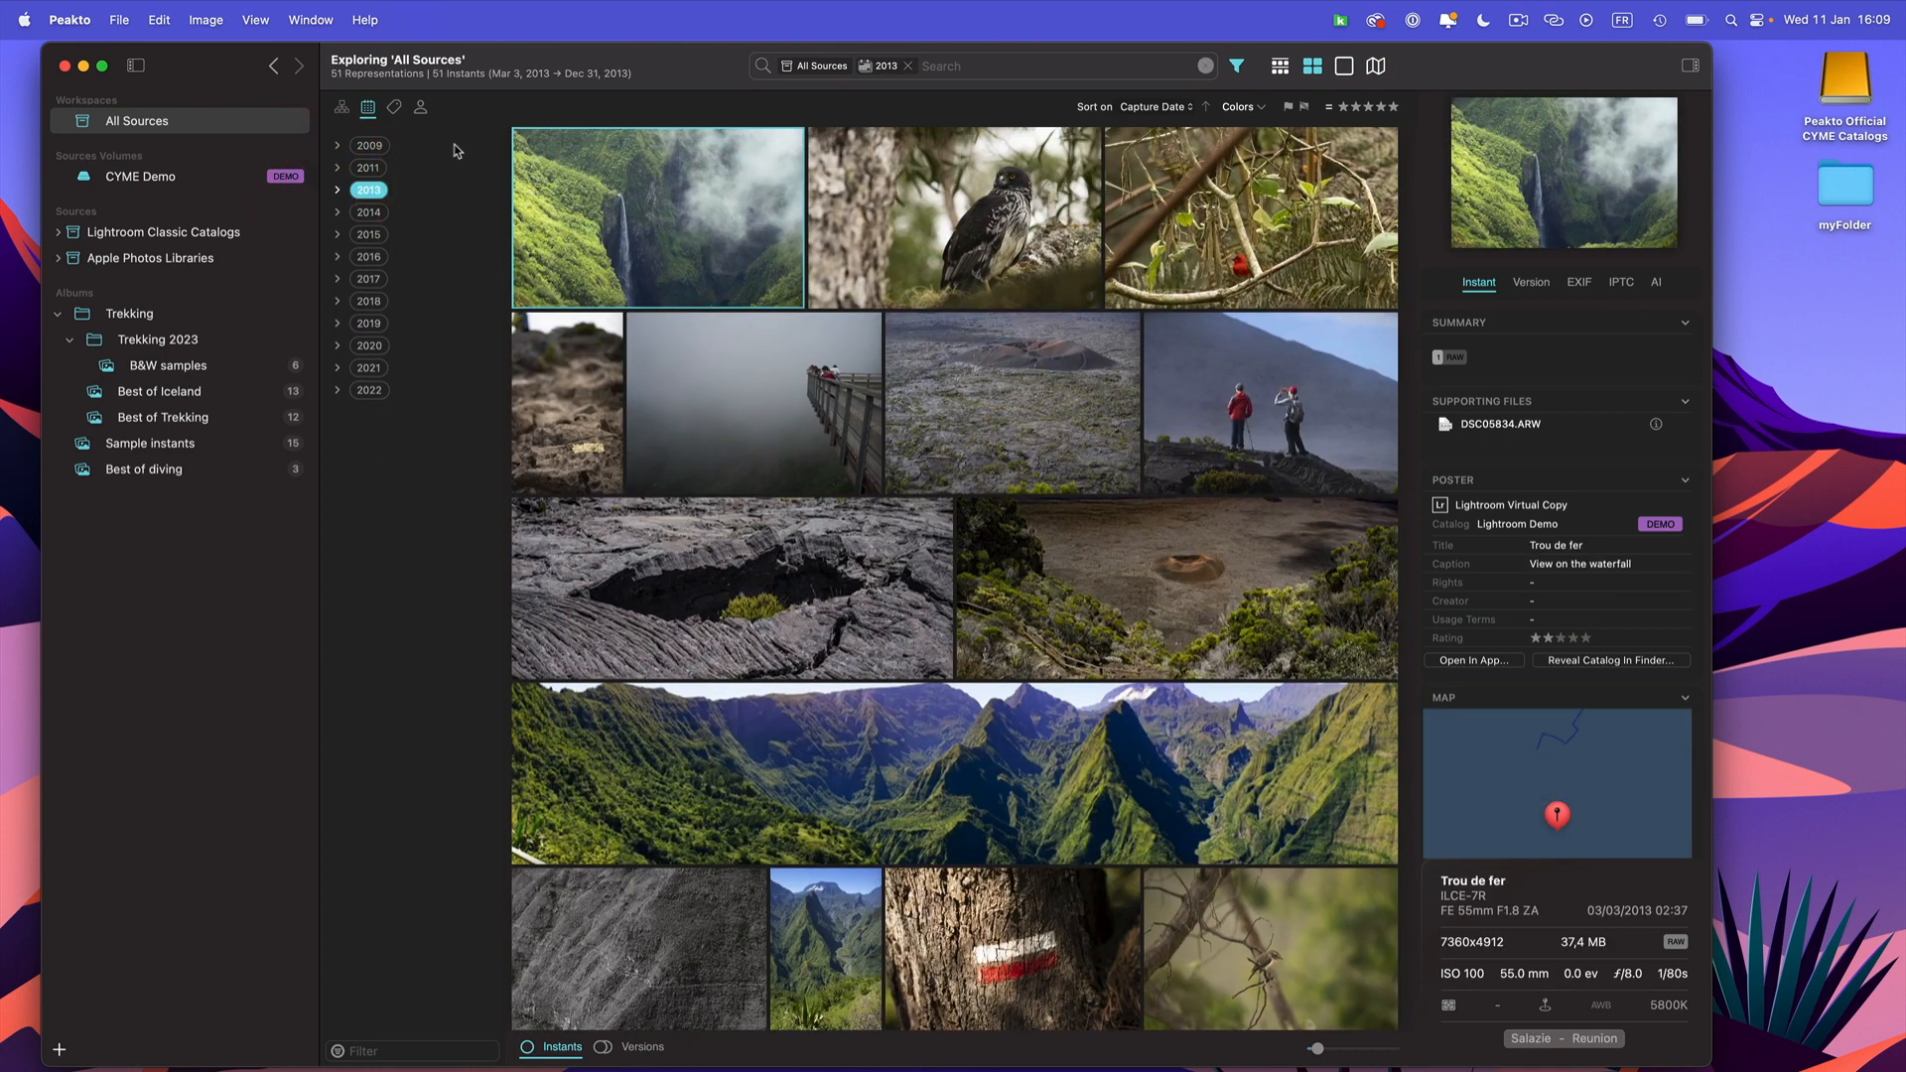
# - Show the keyword list in place of the calendar, hide the filter area and bring the keyword list back
pyautogui.press('k')
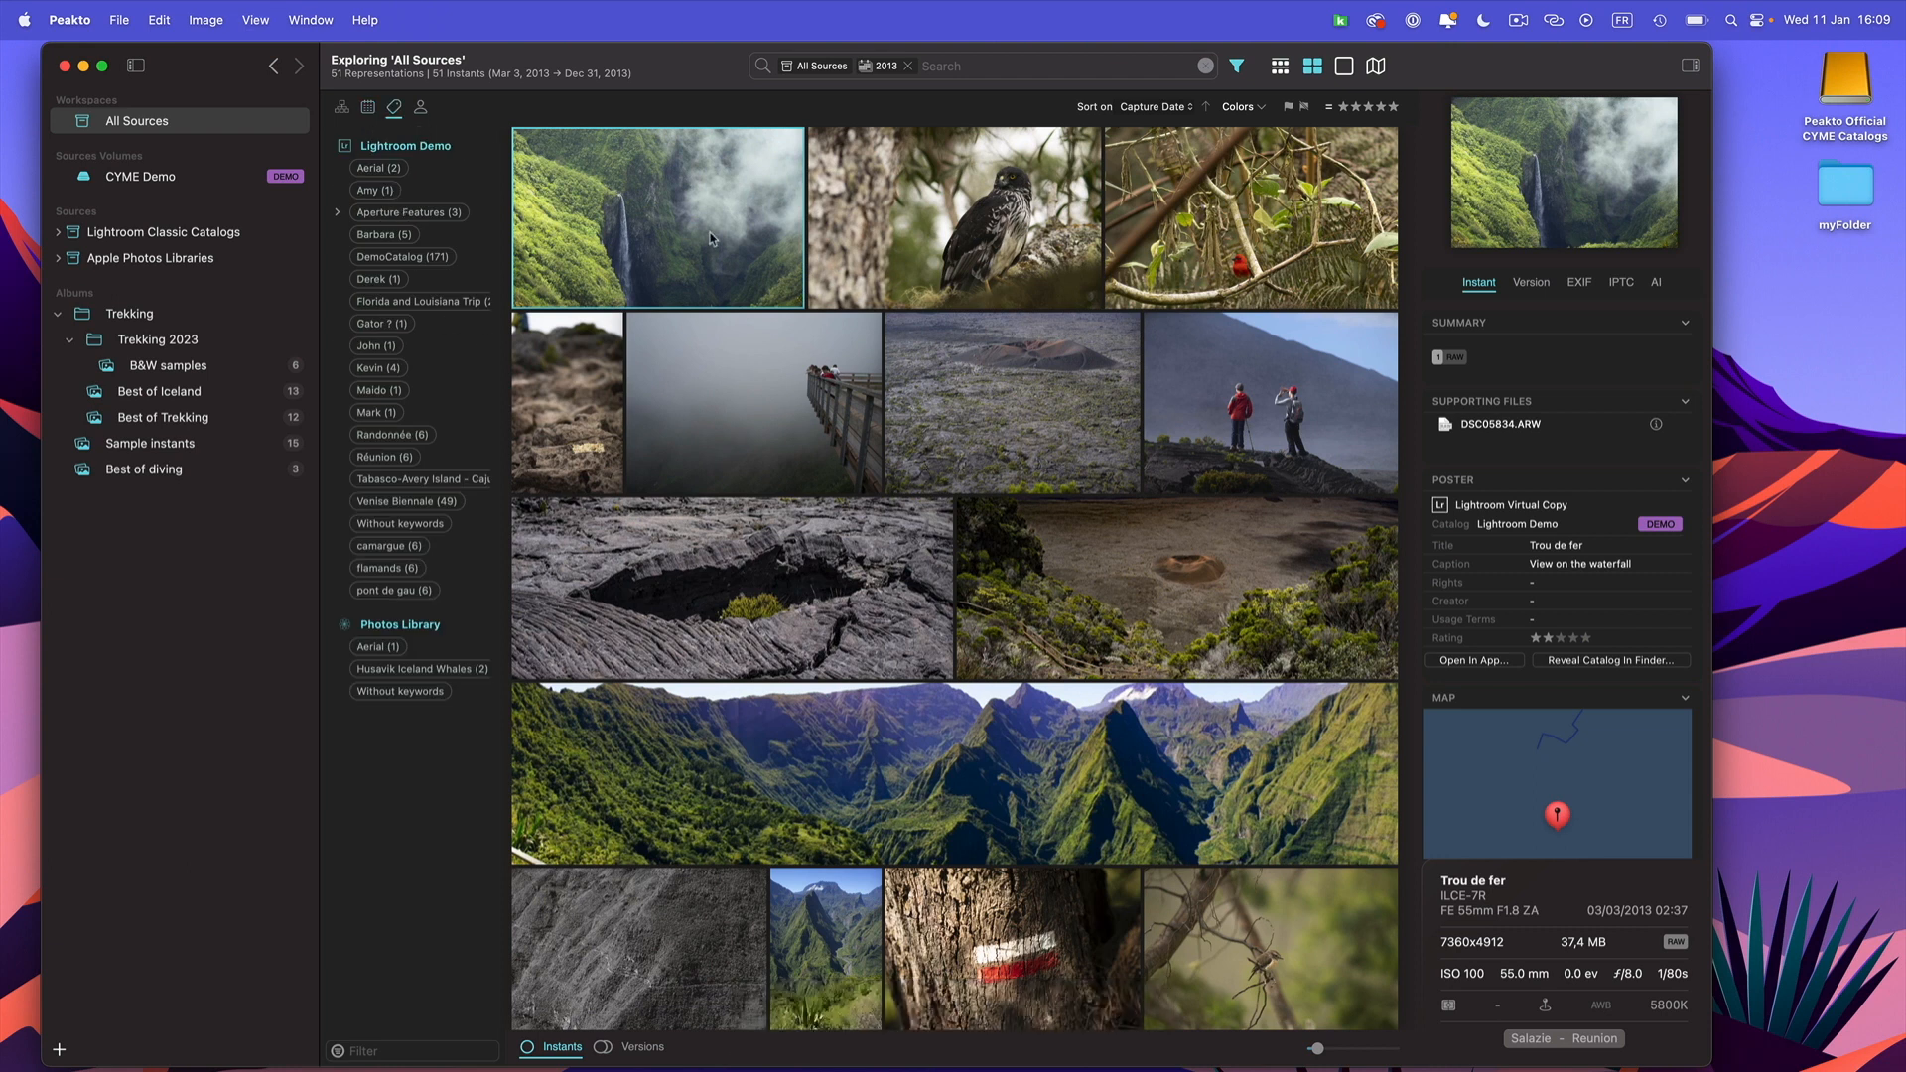
pyautogui.click(1237, 66)
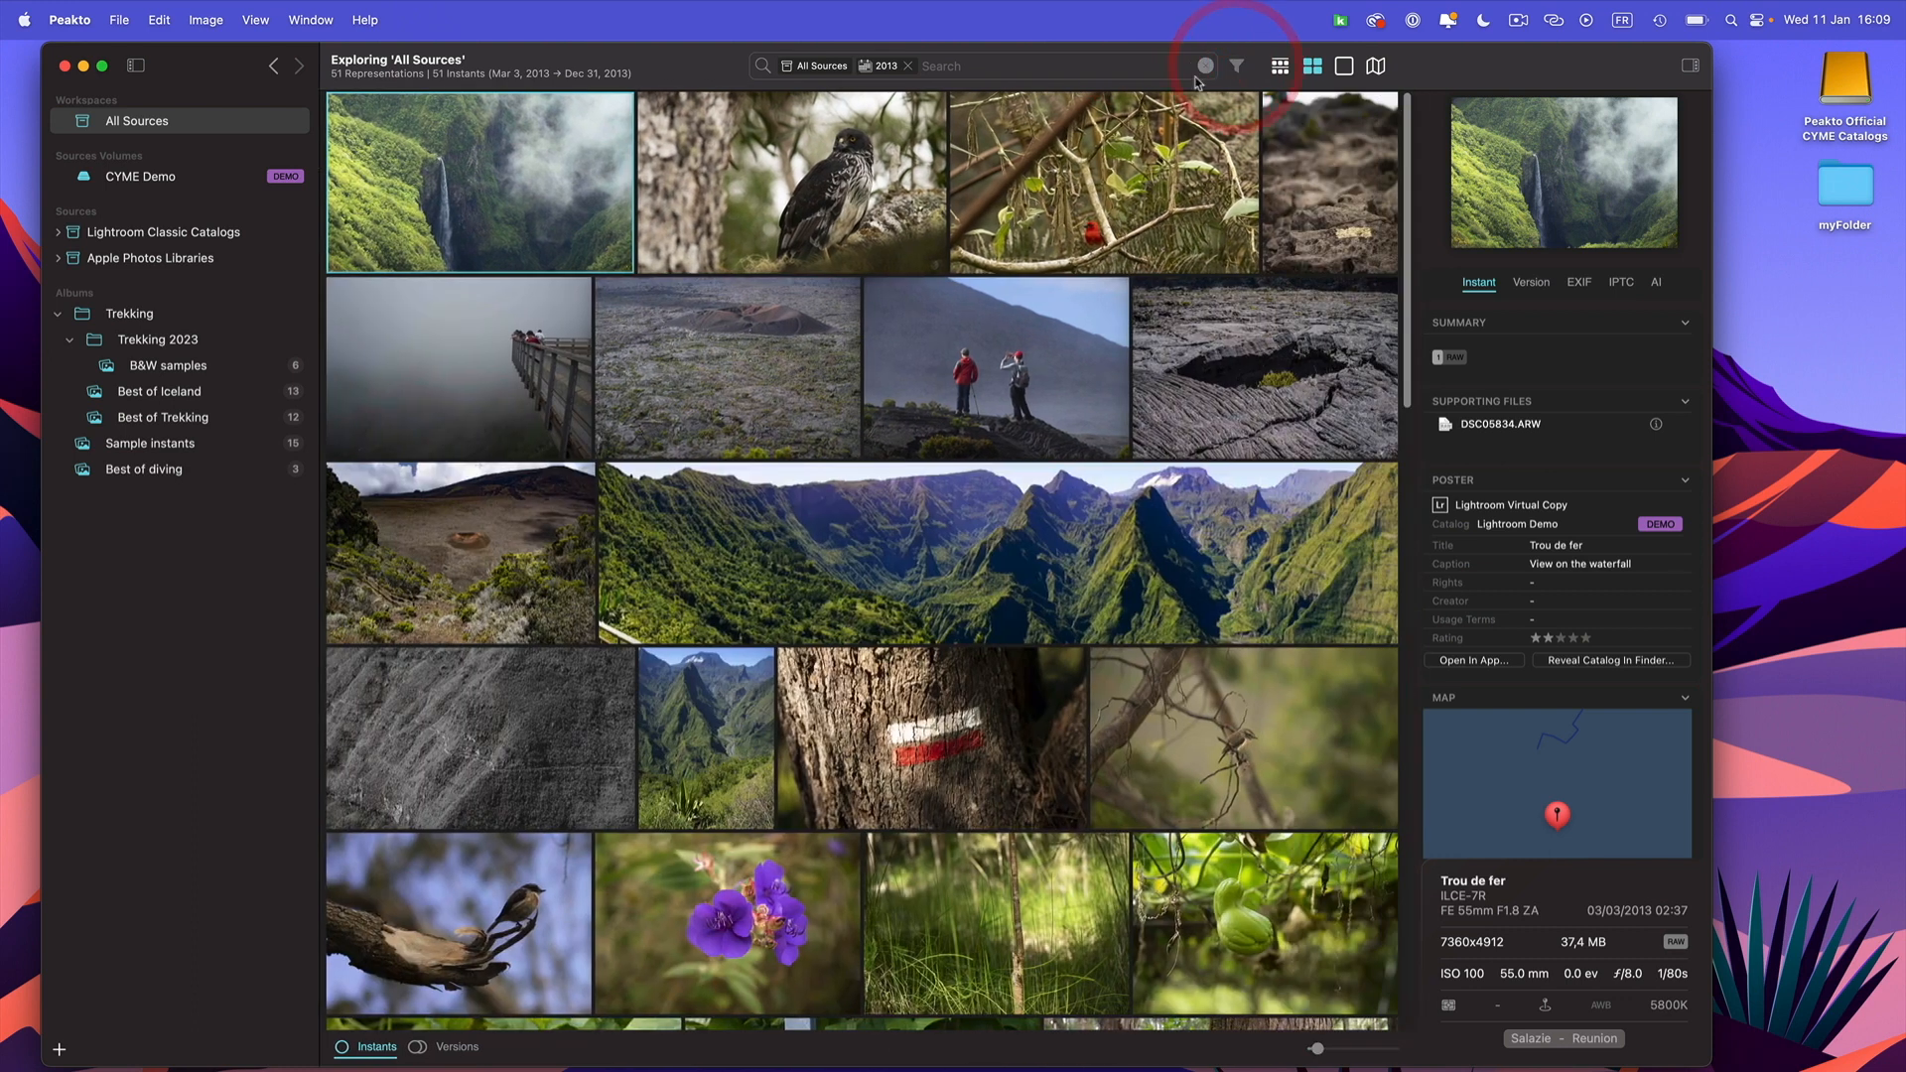
pyautogui.press('k')
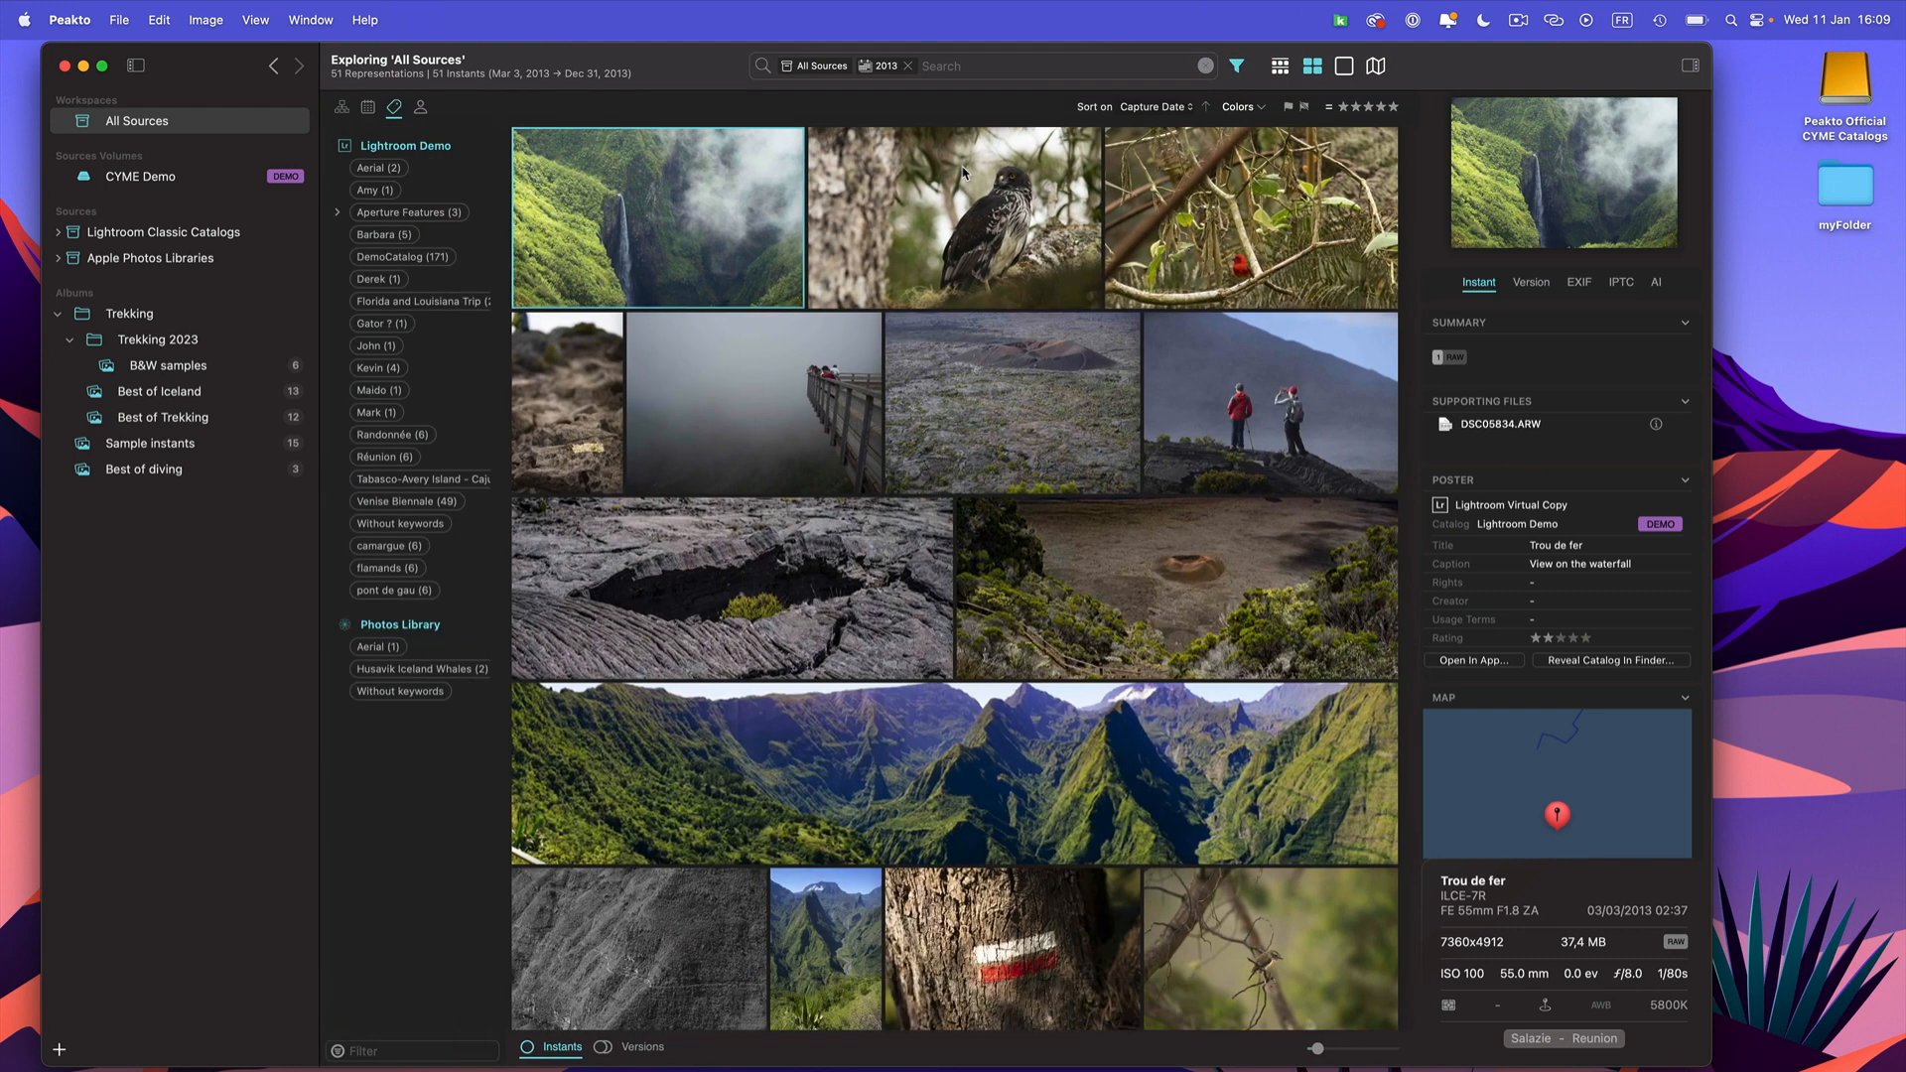
# - Hide the photo inspector and the sources sidebar to give the grid more room
pyautogui.press('i')
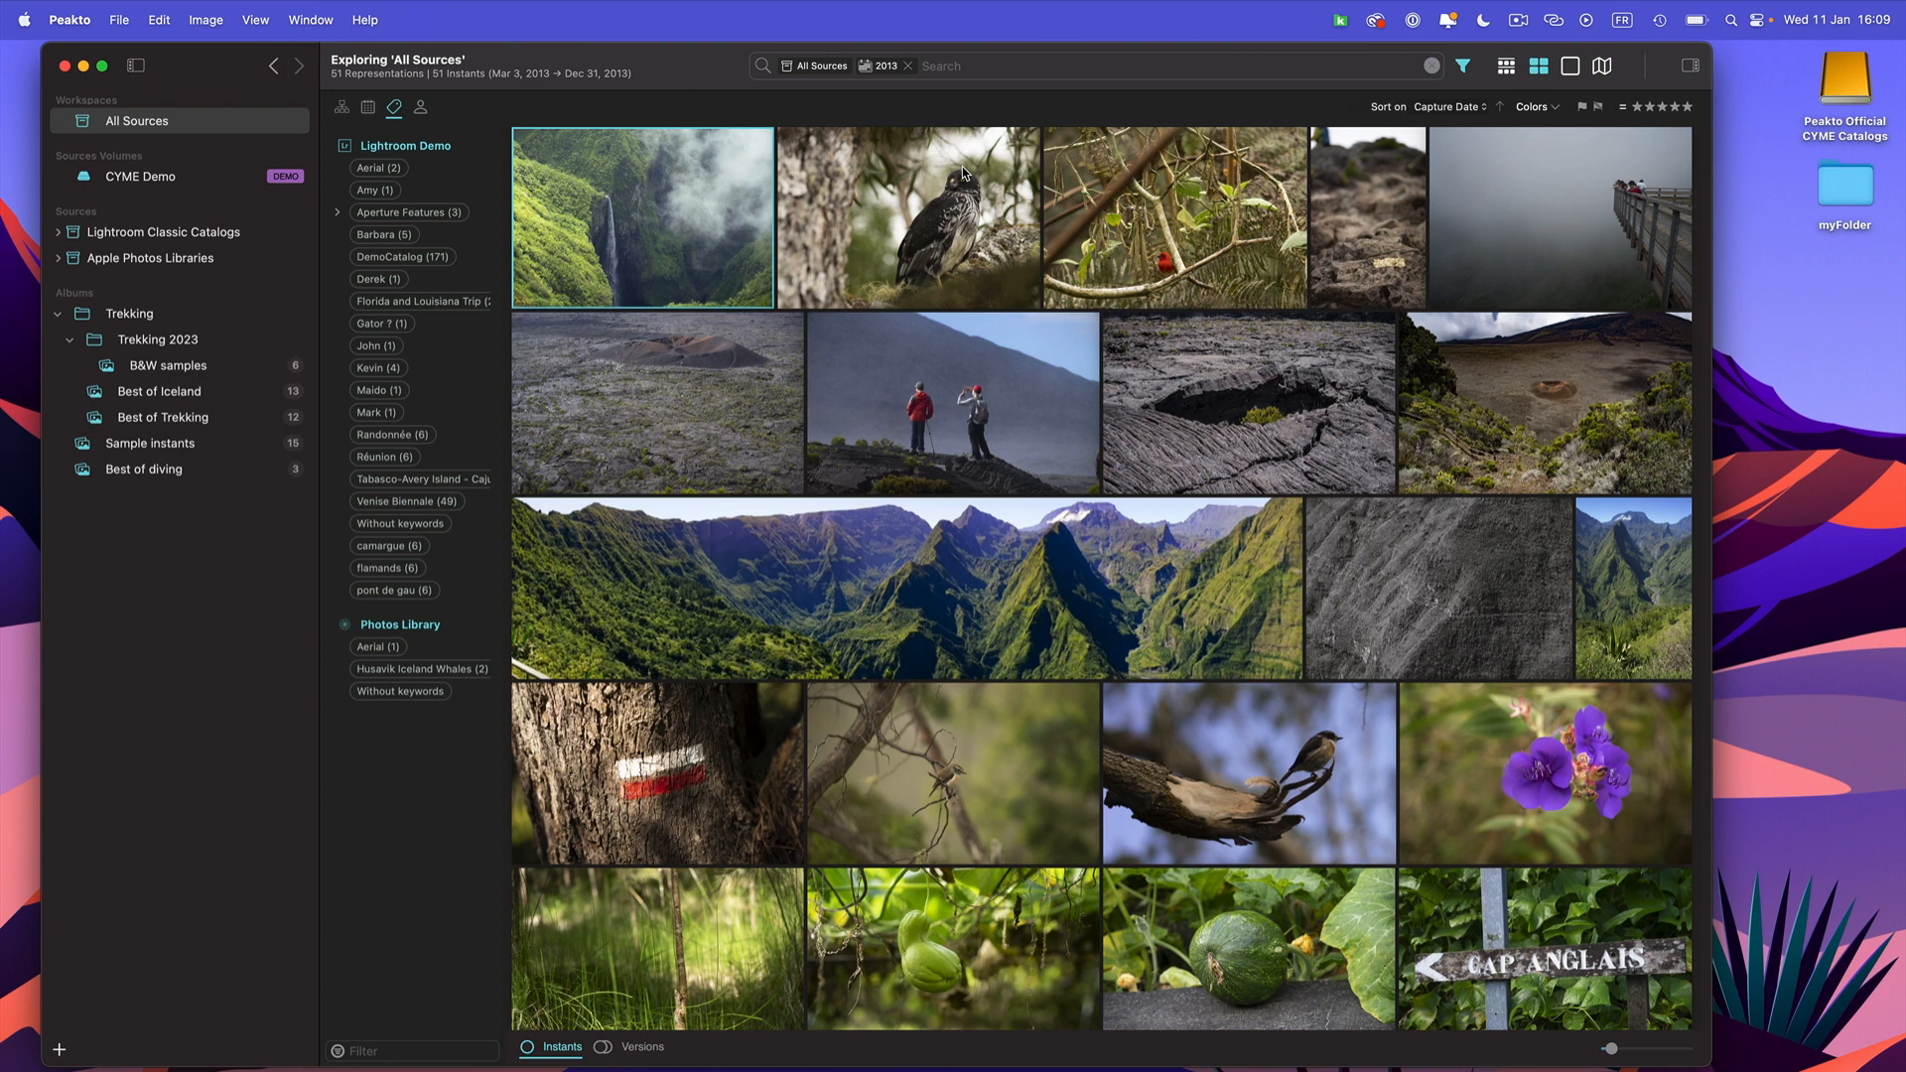
pyautogui.press('s')
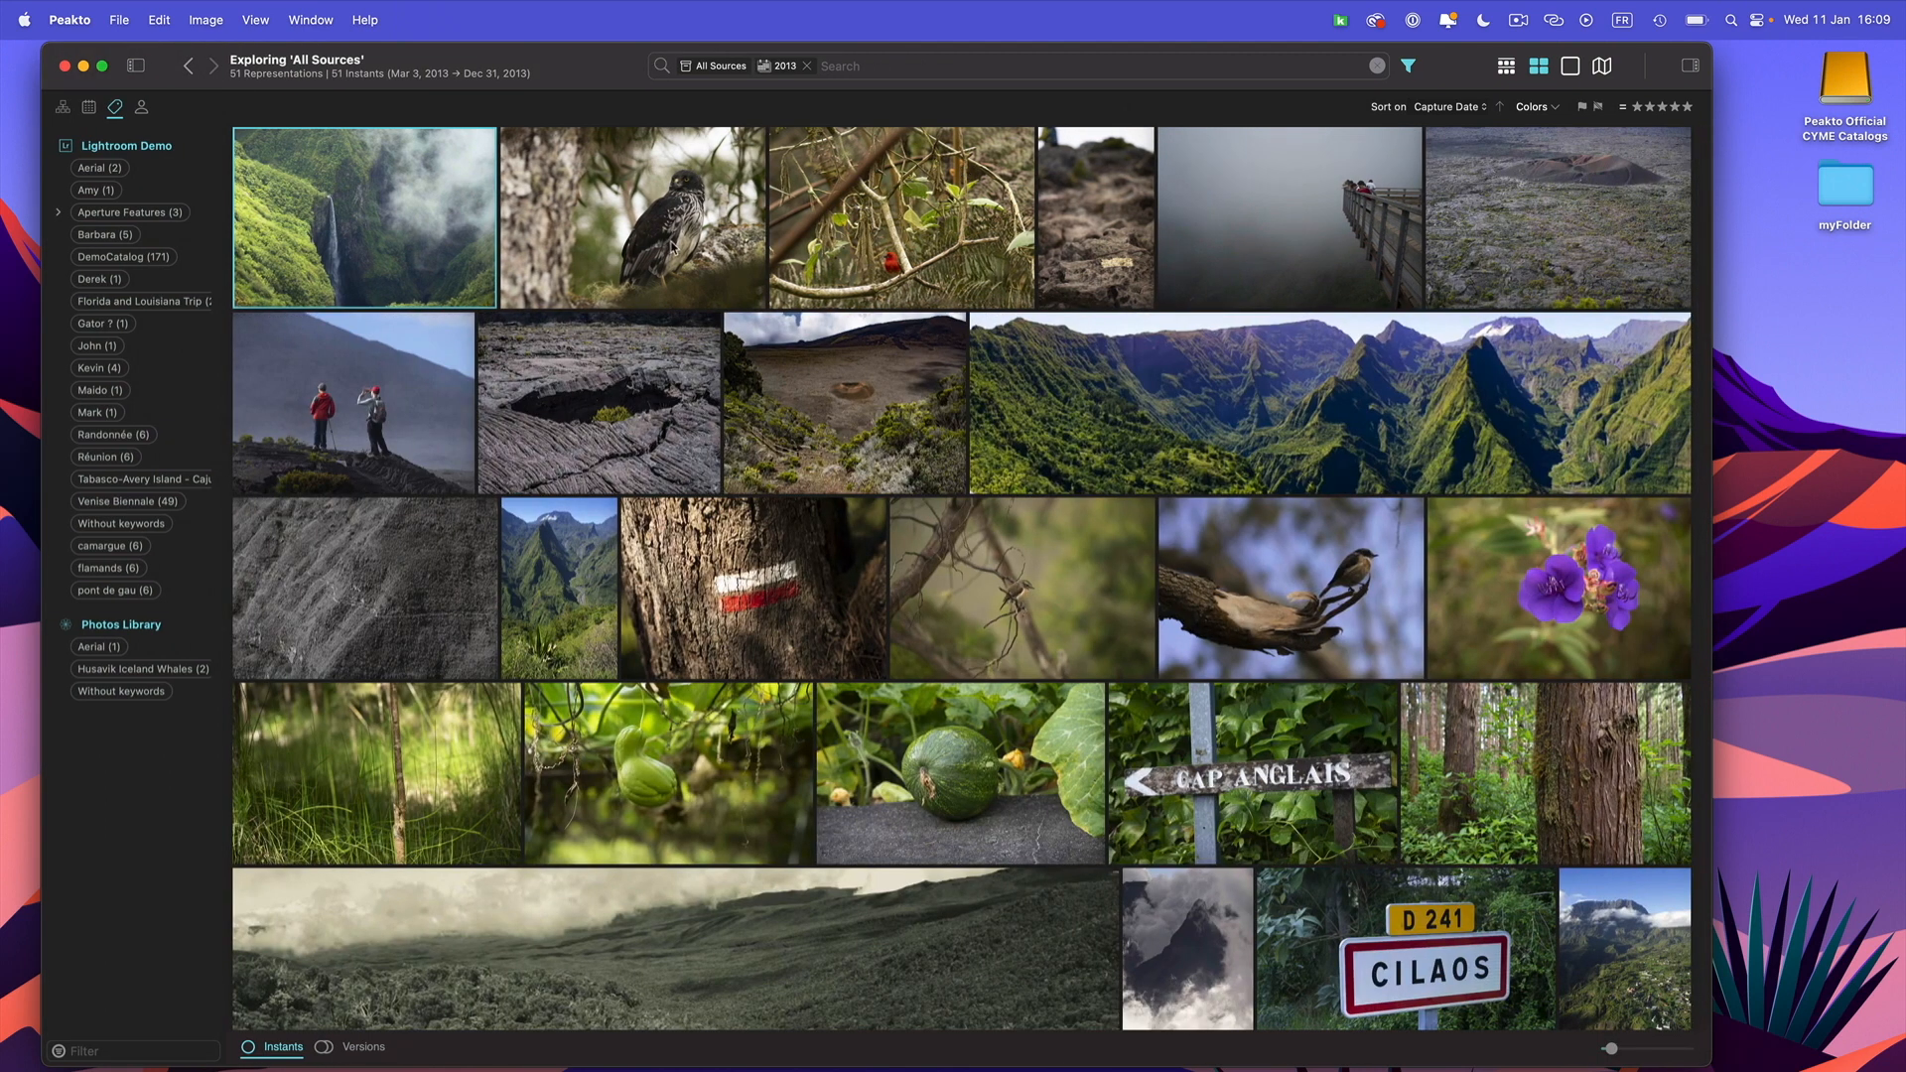
# - Look over the view commands and switch the 2013 photos to the Panorama view
pyautogui.click(253, 22)
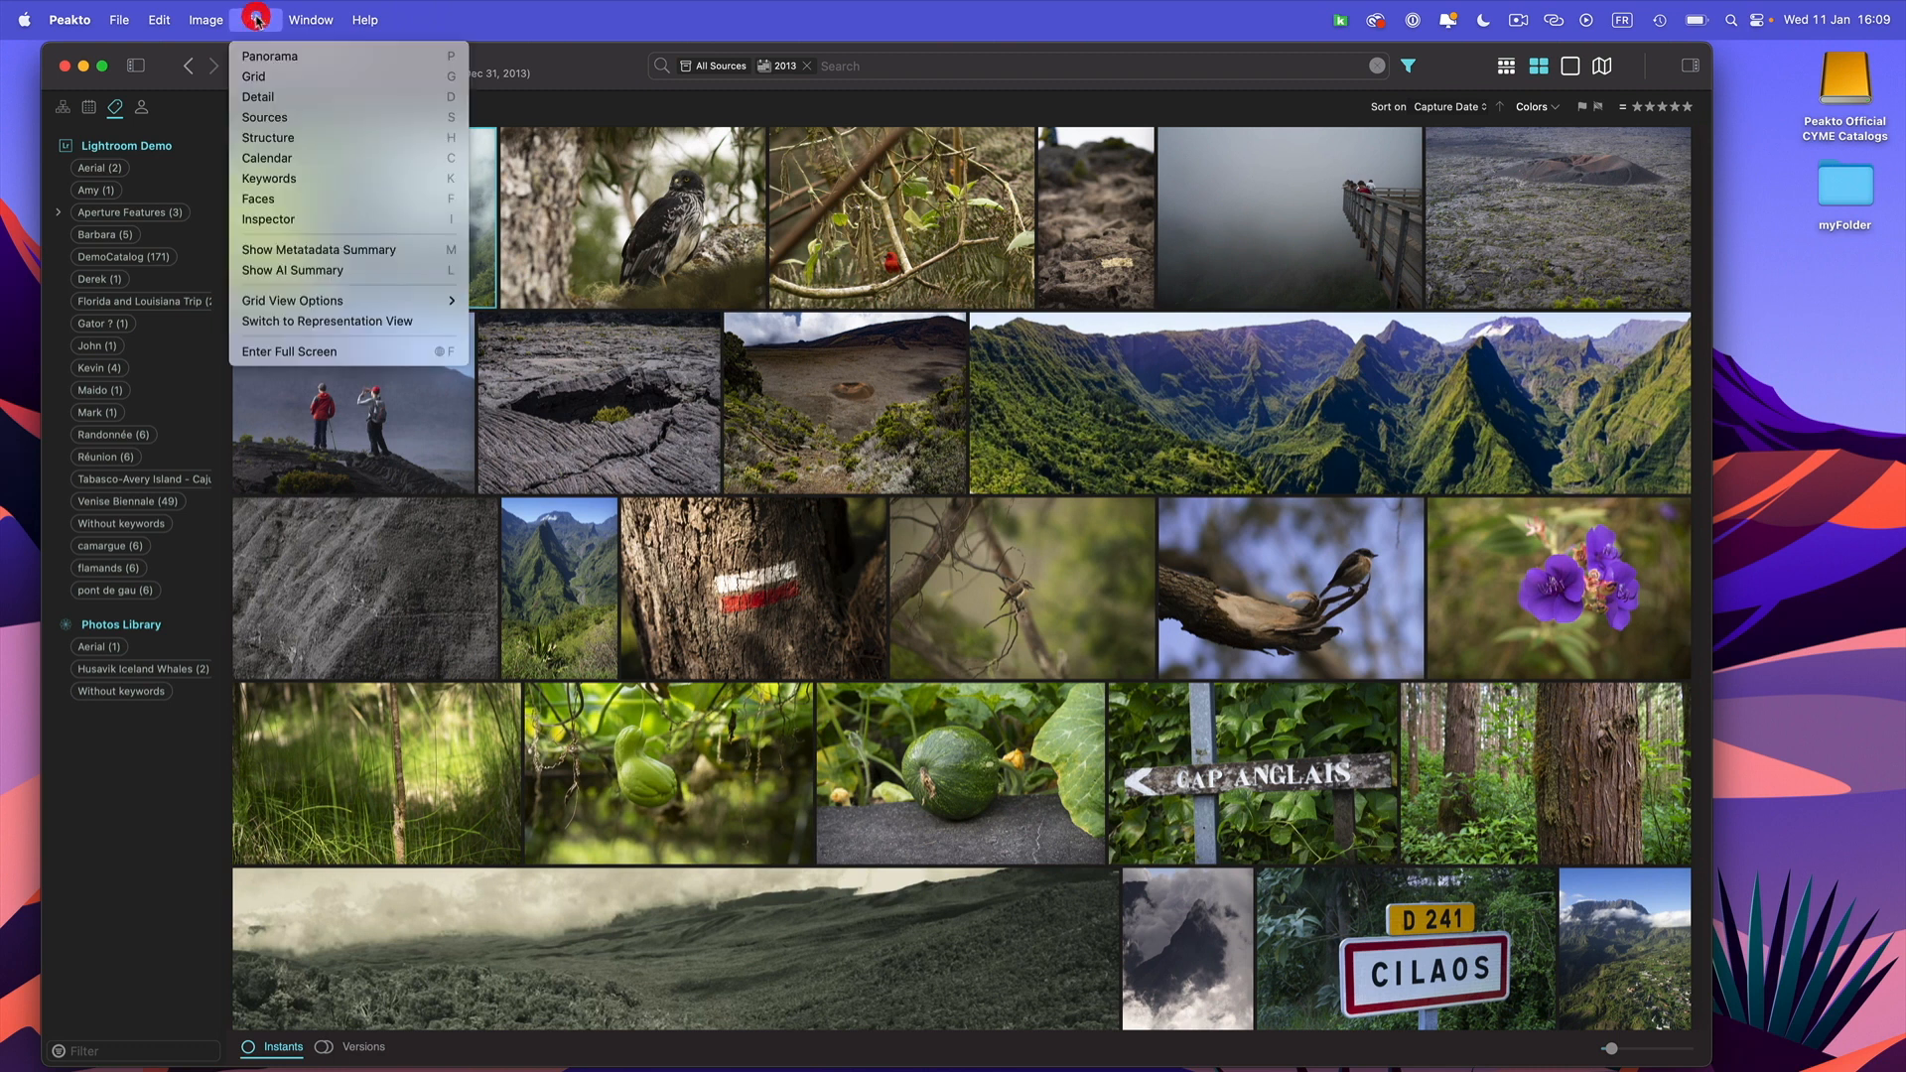
pyautogui.click(260, 78)
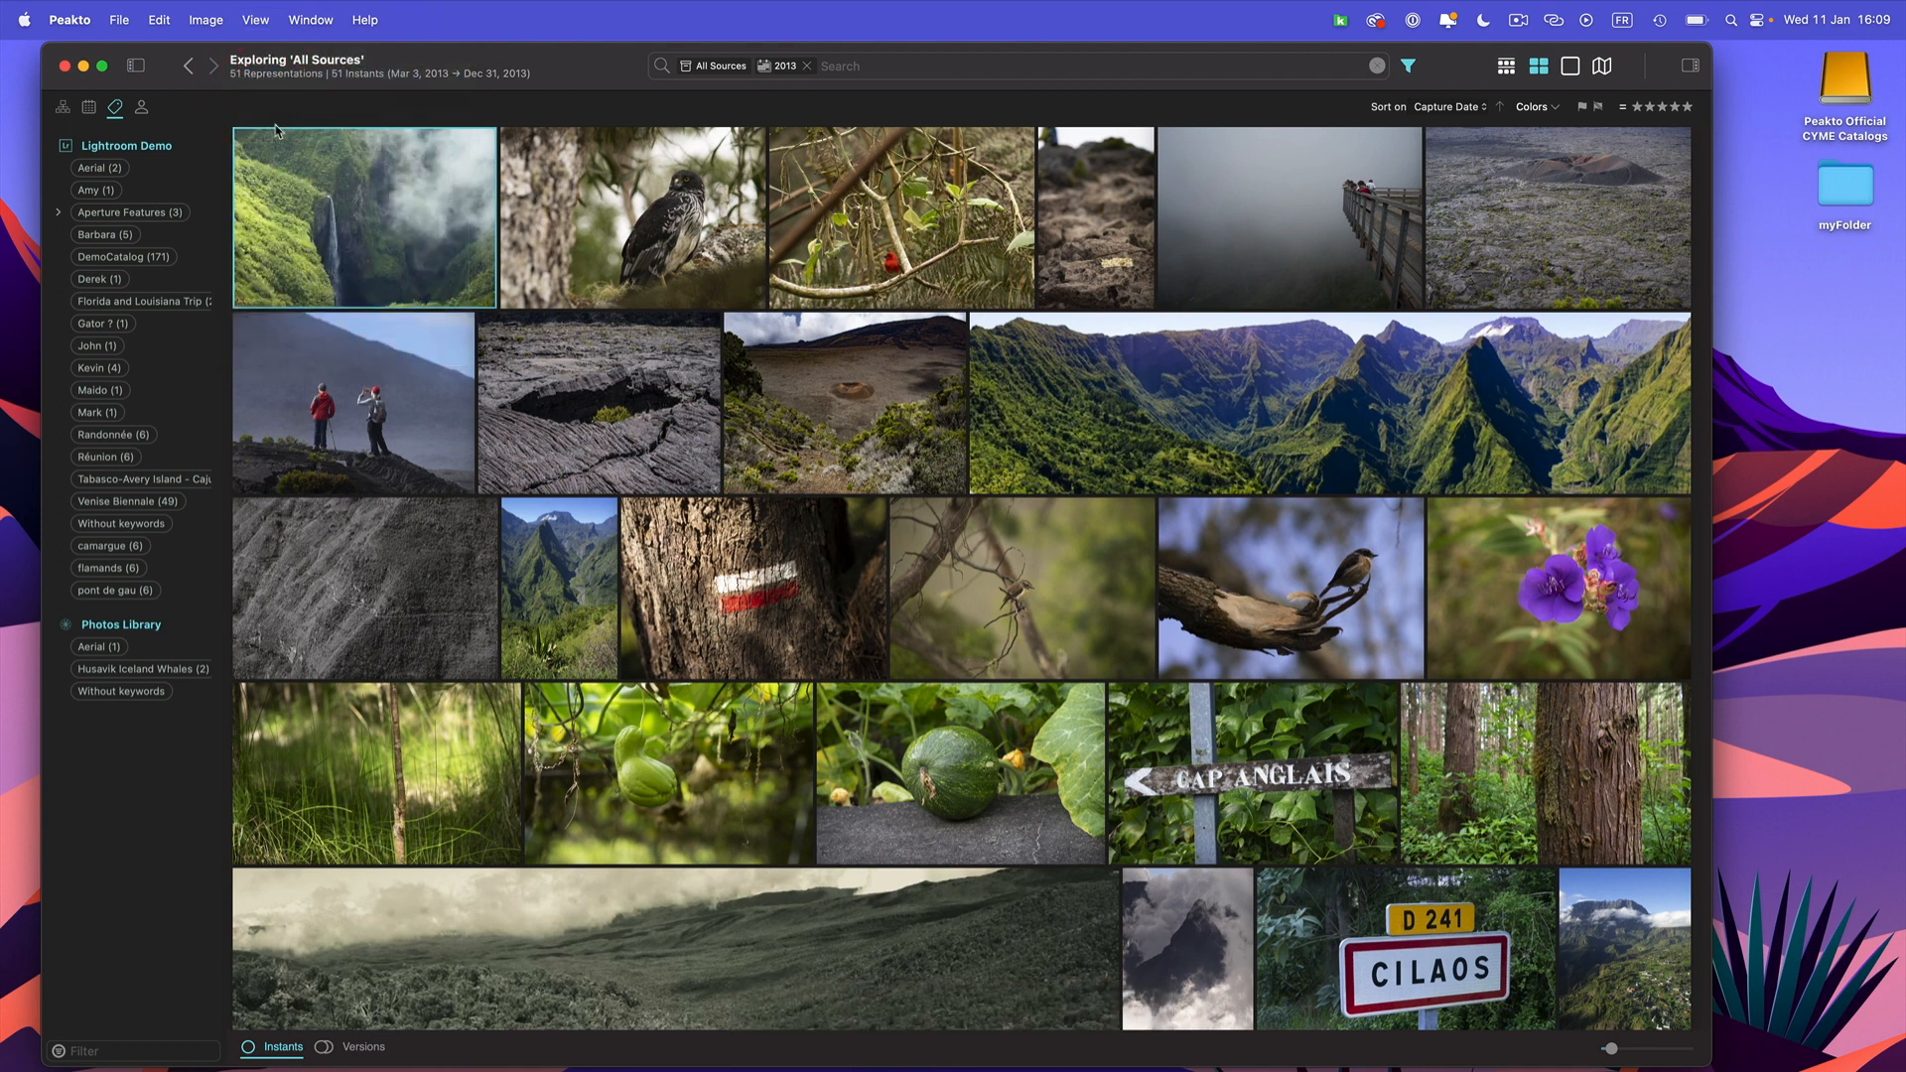
pyautogui.press('p')
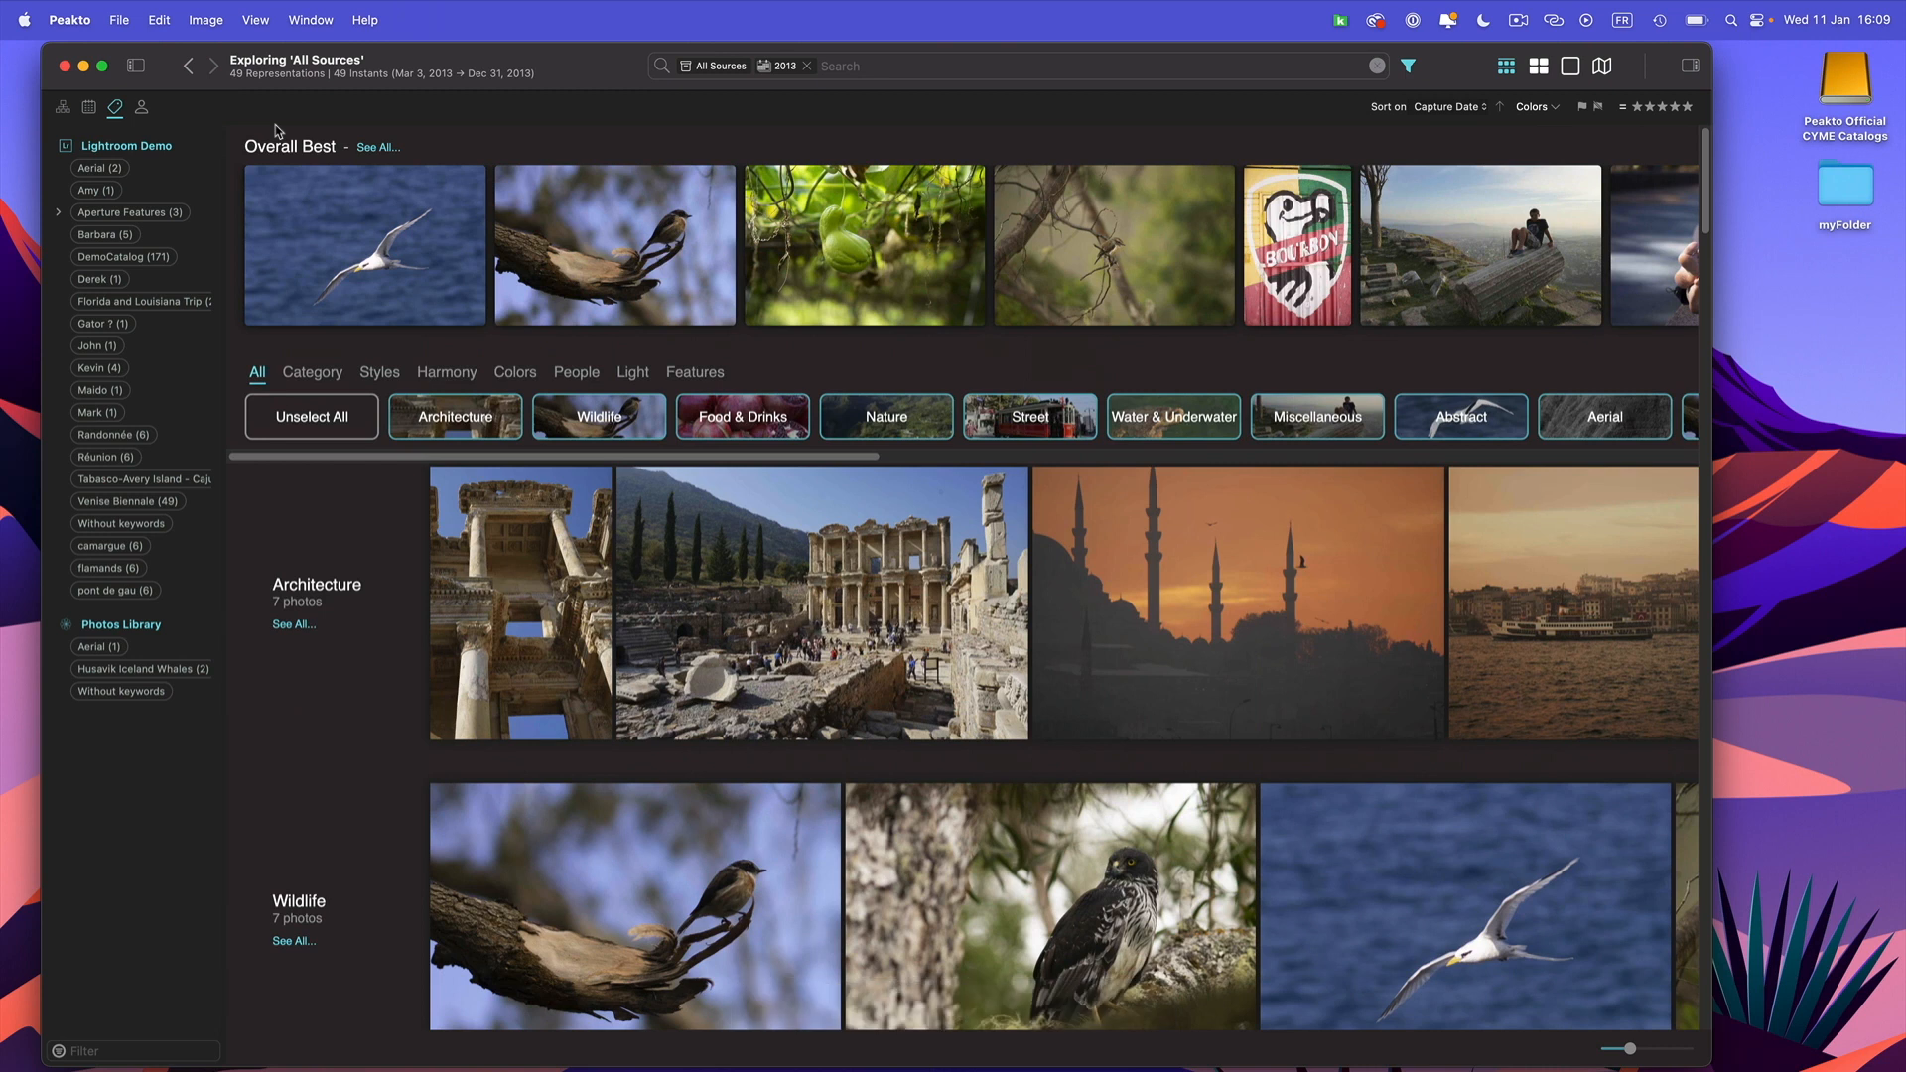
# - Display the bird-on-a-branch photo from Overall Best in Detail view and return to the Grid view
pyautogui.click(641, 300)
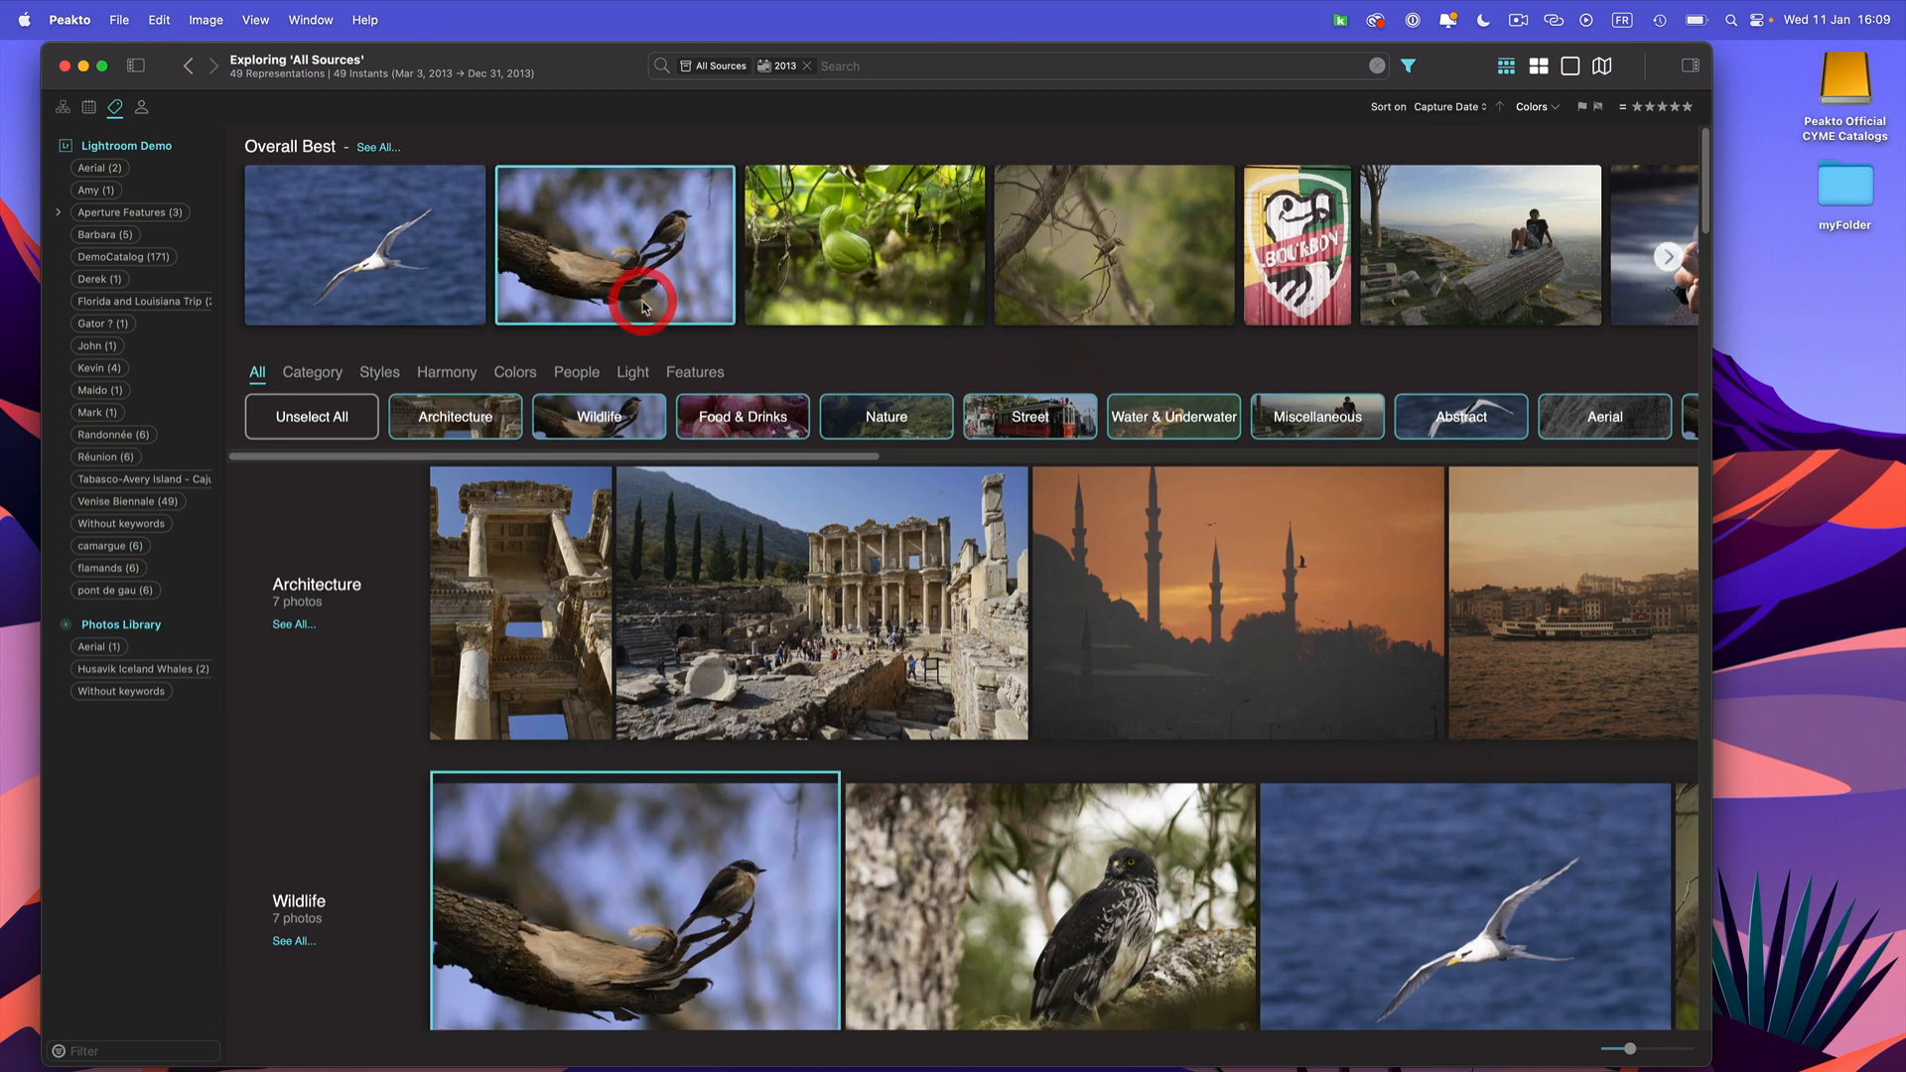
pyautogui.press('d')
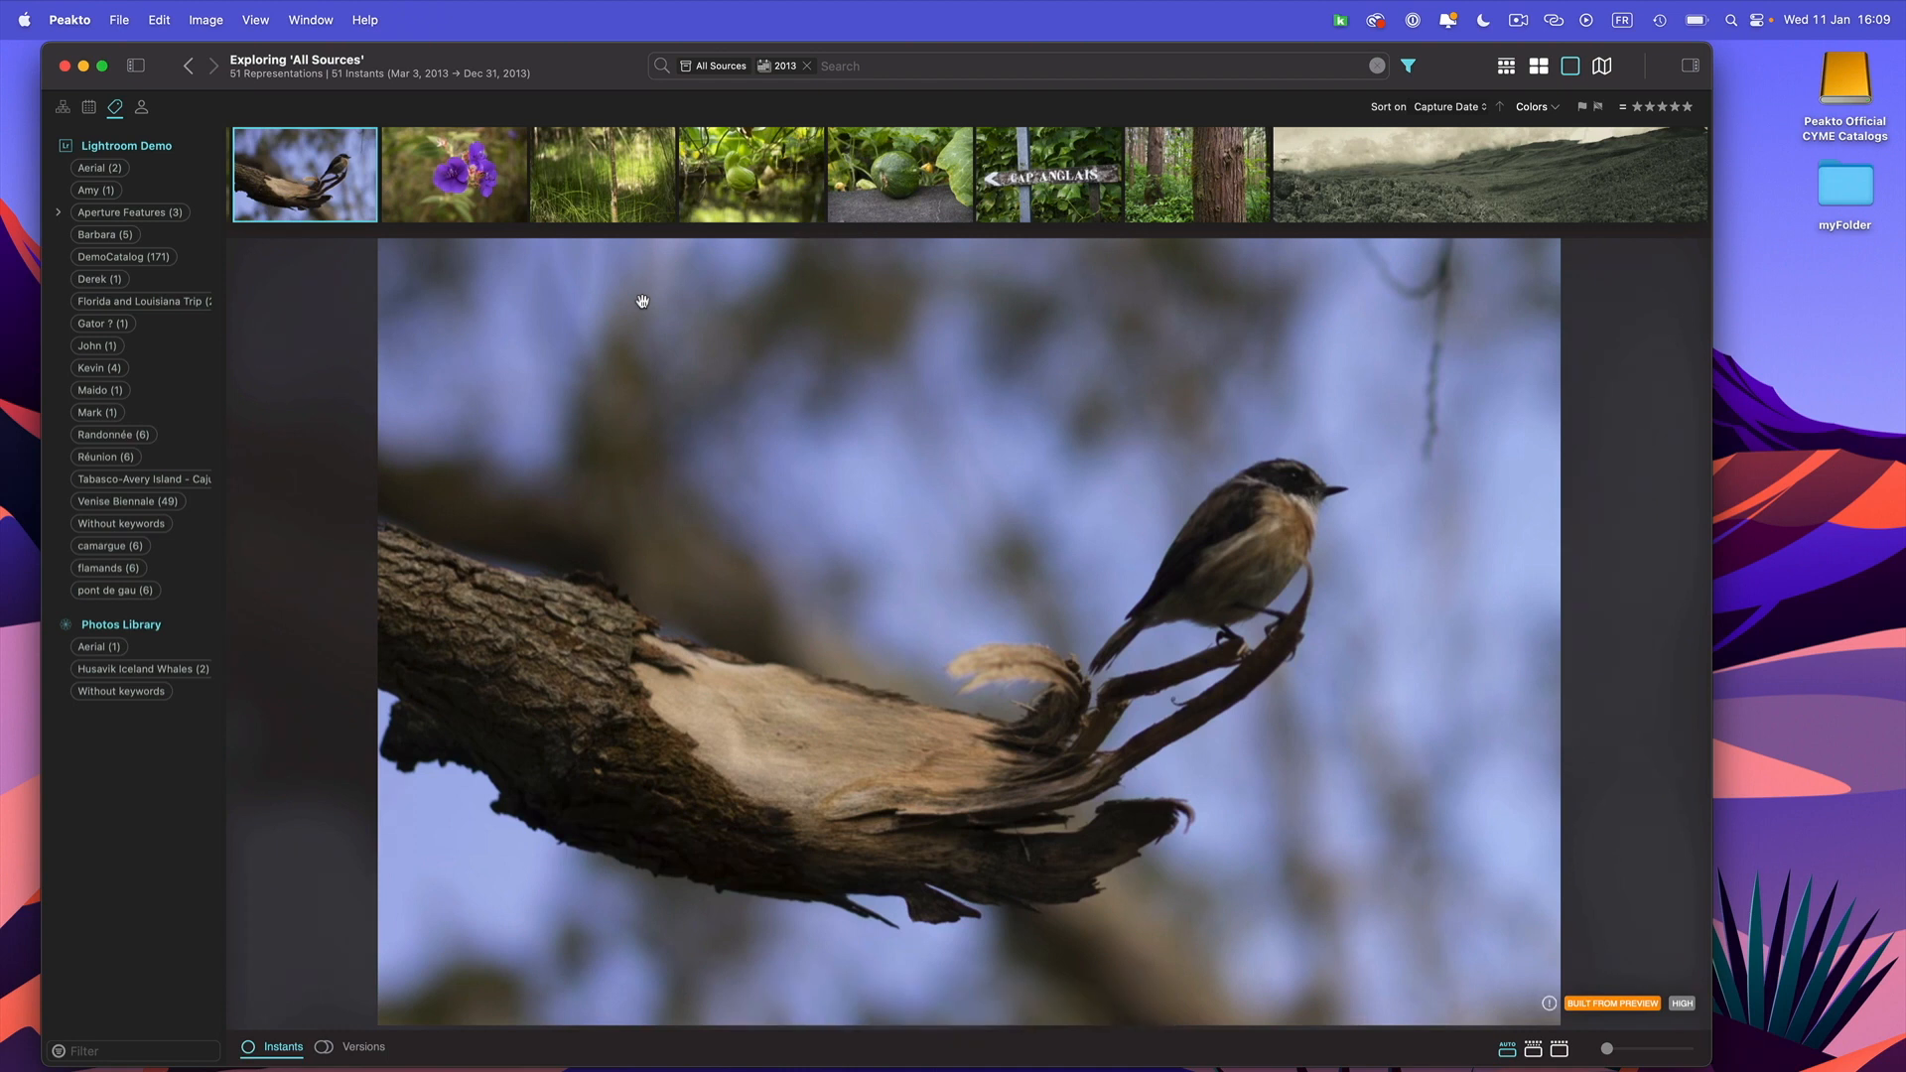
pyautogui.press('g')
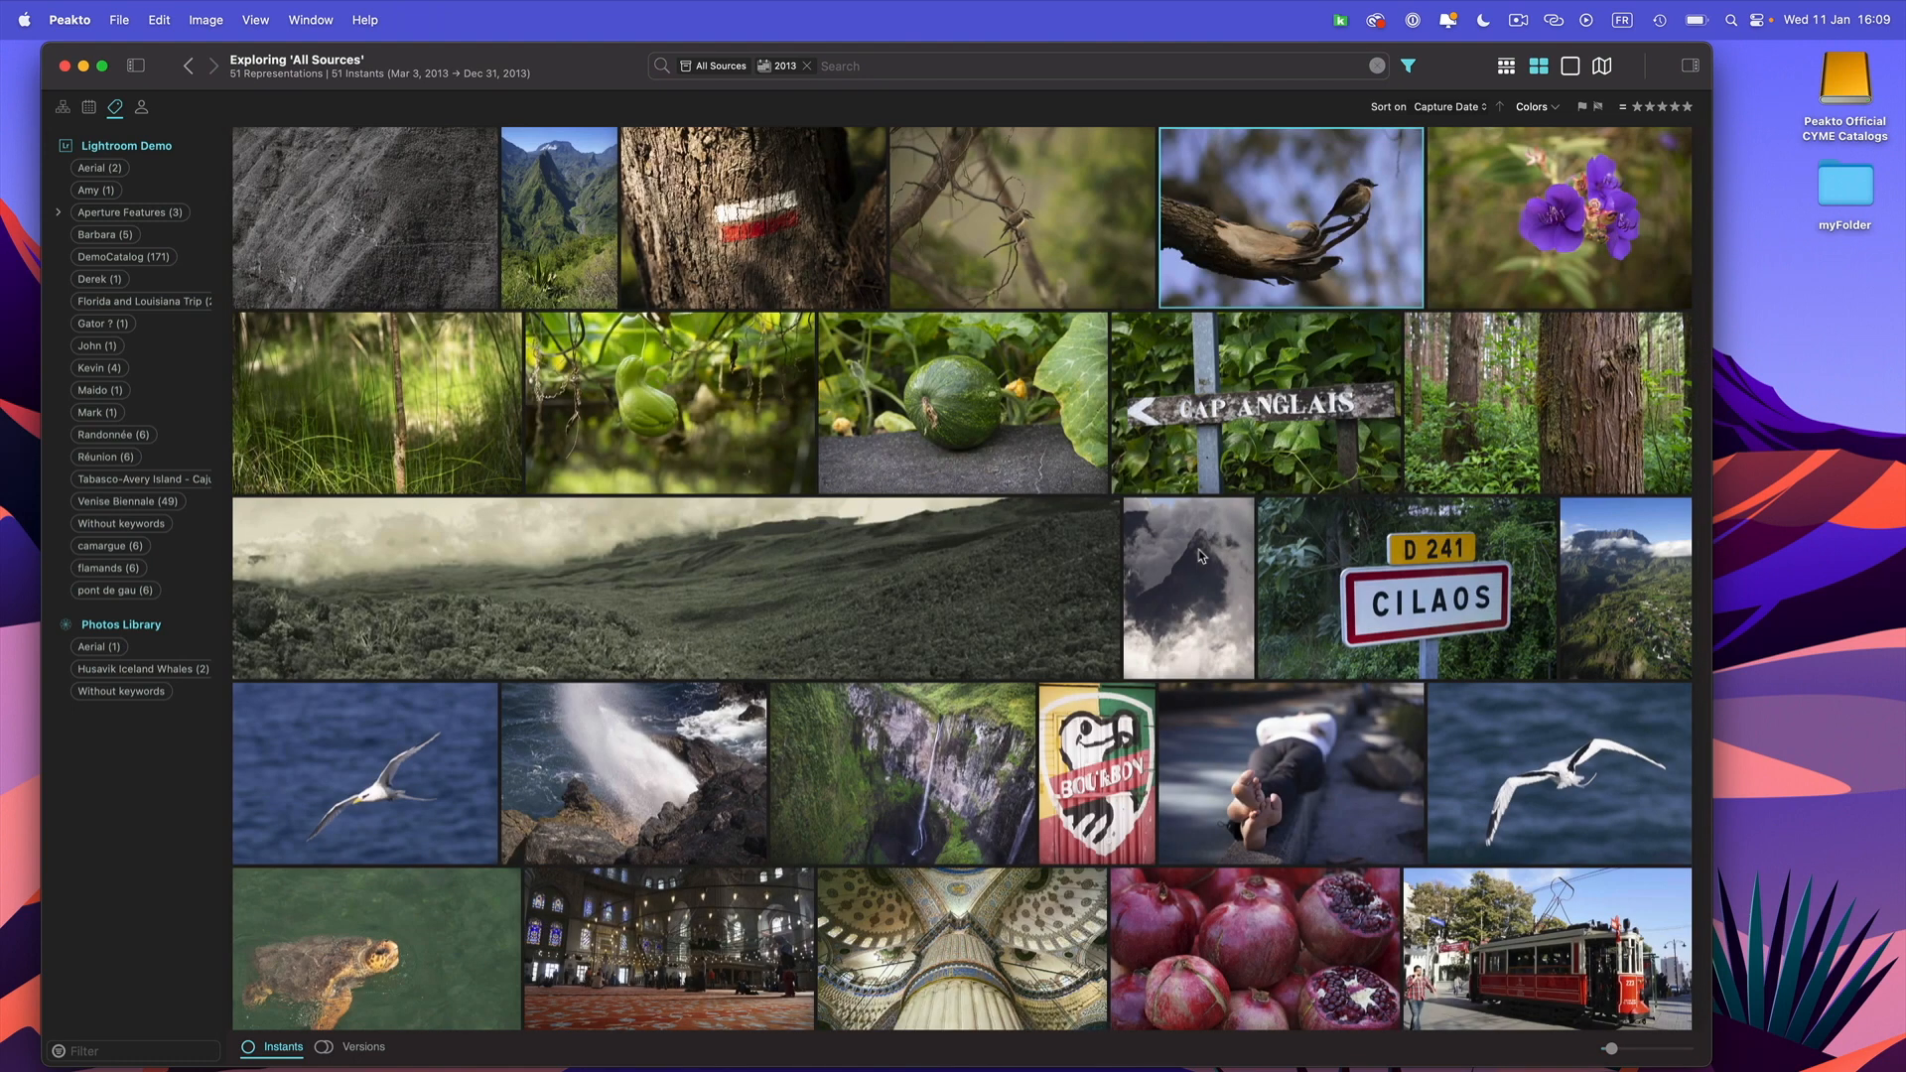
# - Select the tree trunk photo with the red and white trail mark and look at its Edit In options
pyautogui.click(691, 252)
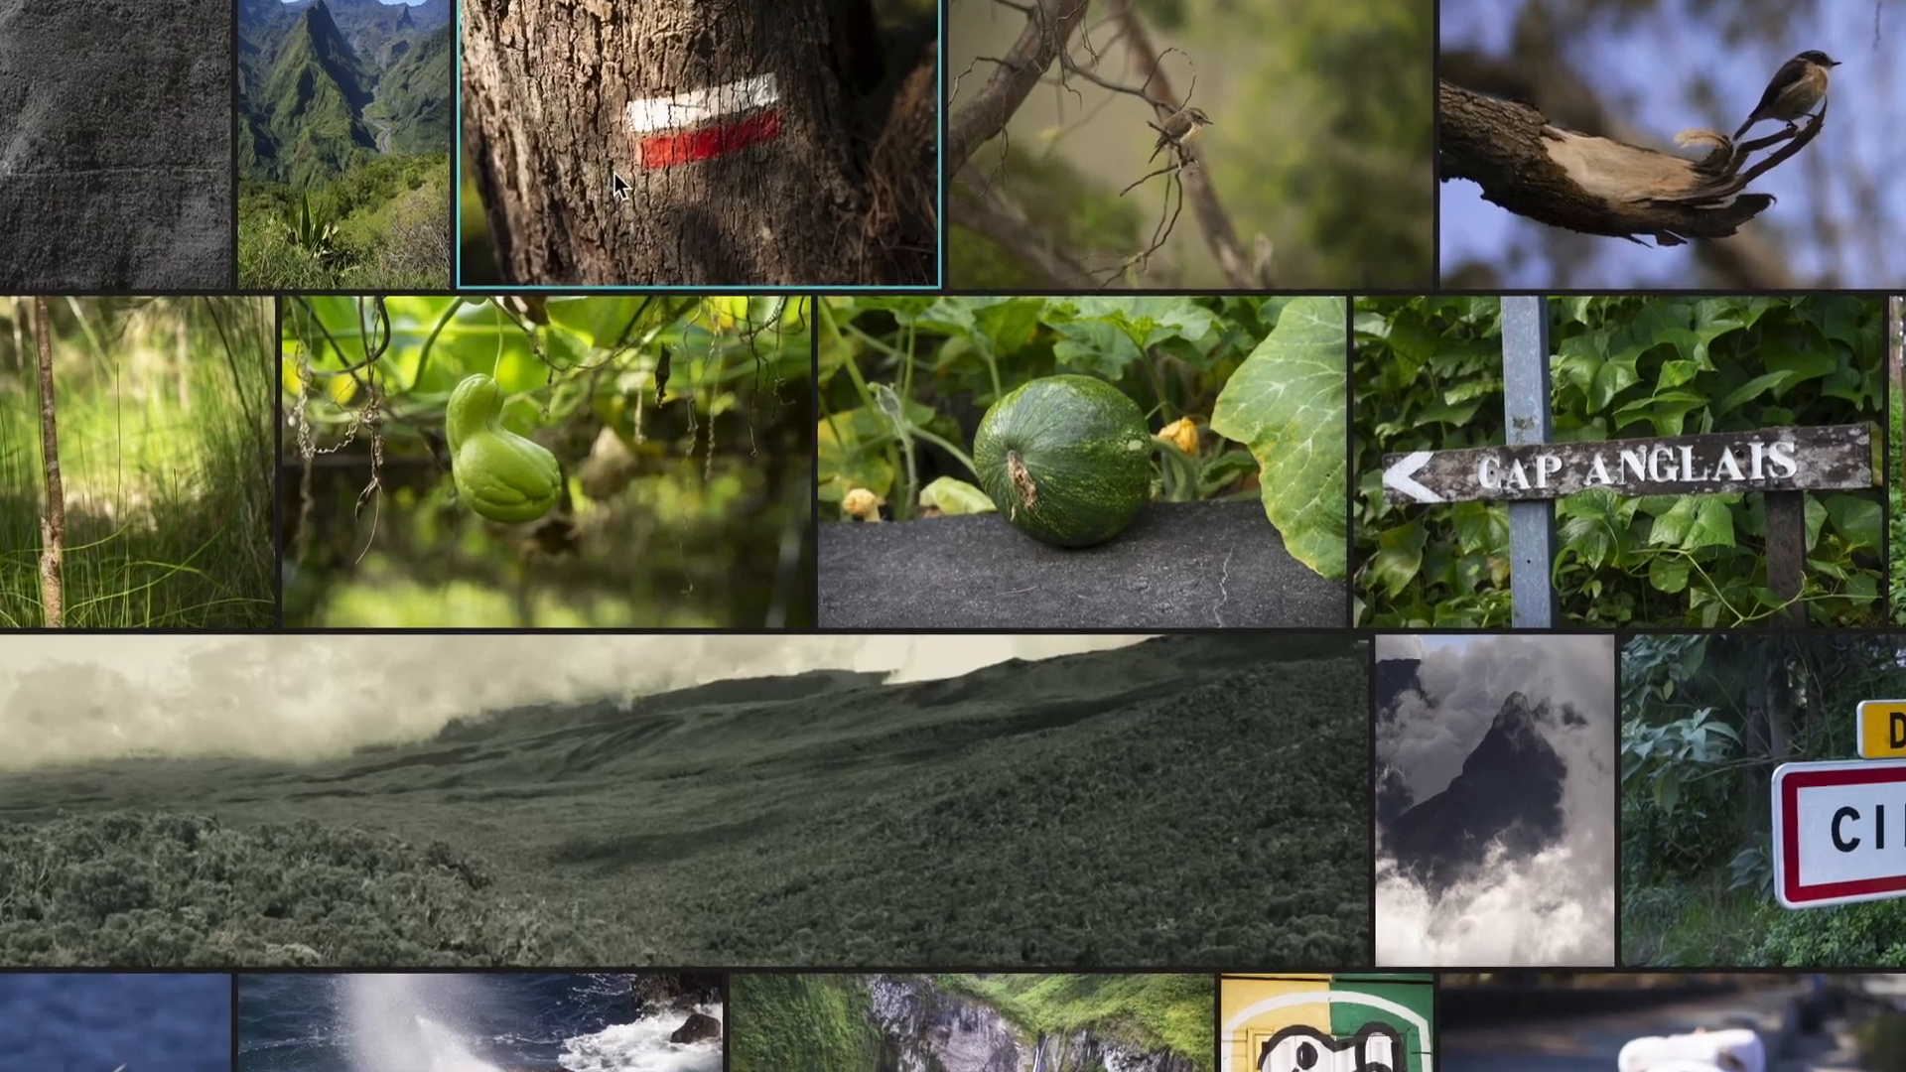
pyautogui.rightClick(614, 171)
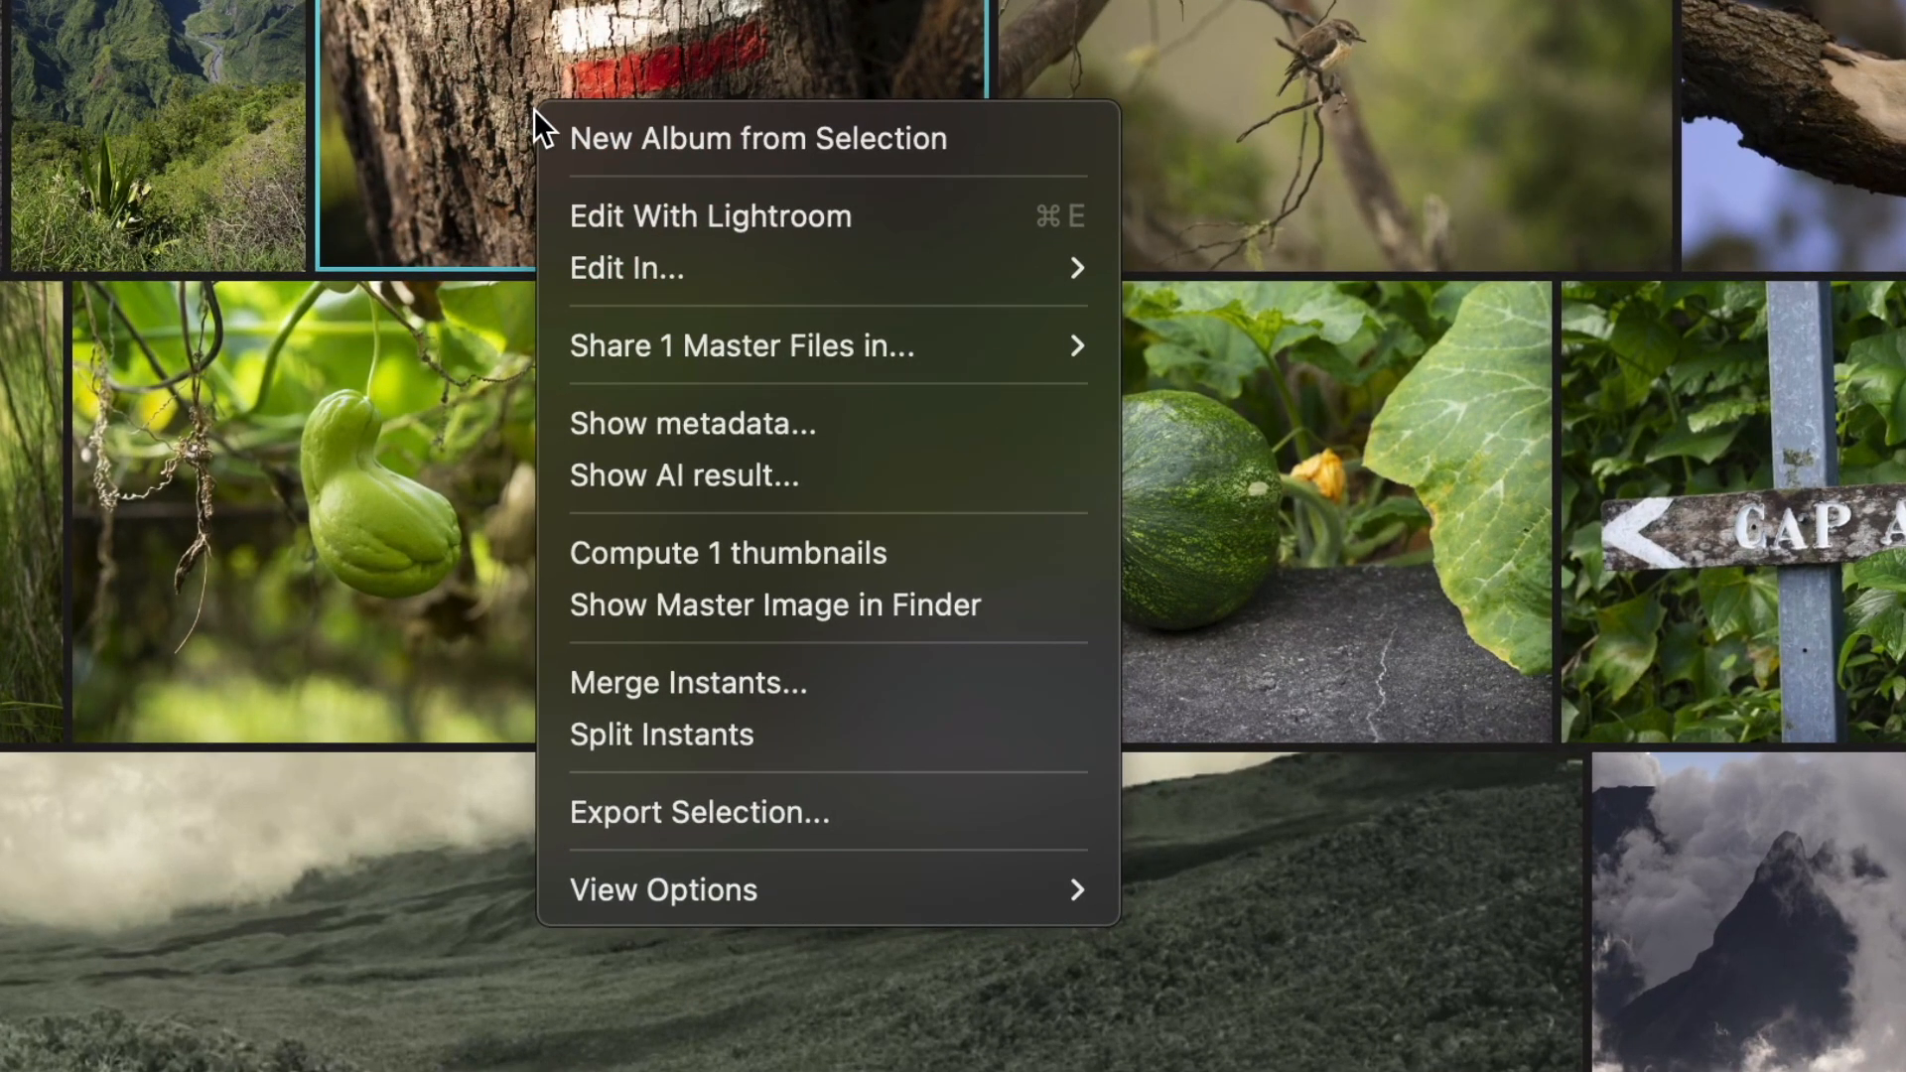
pyautogui.moveTo(636, 272)
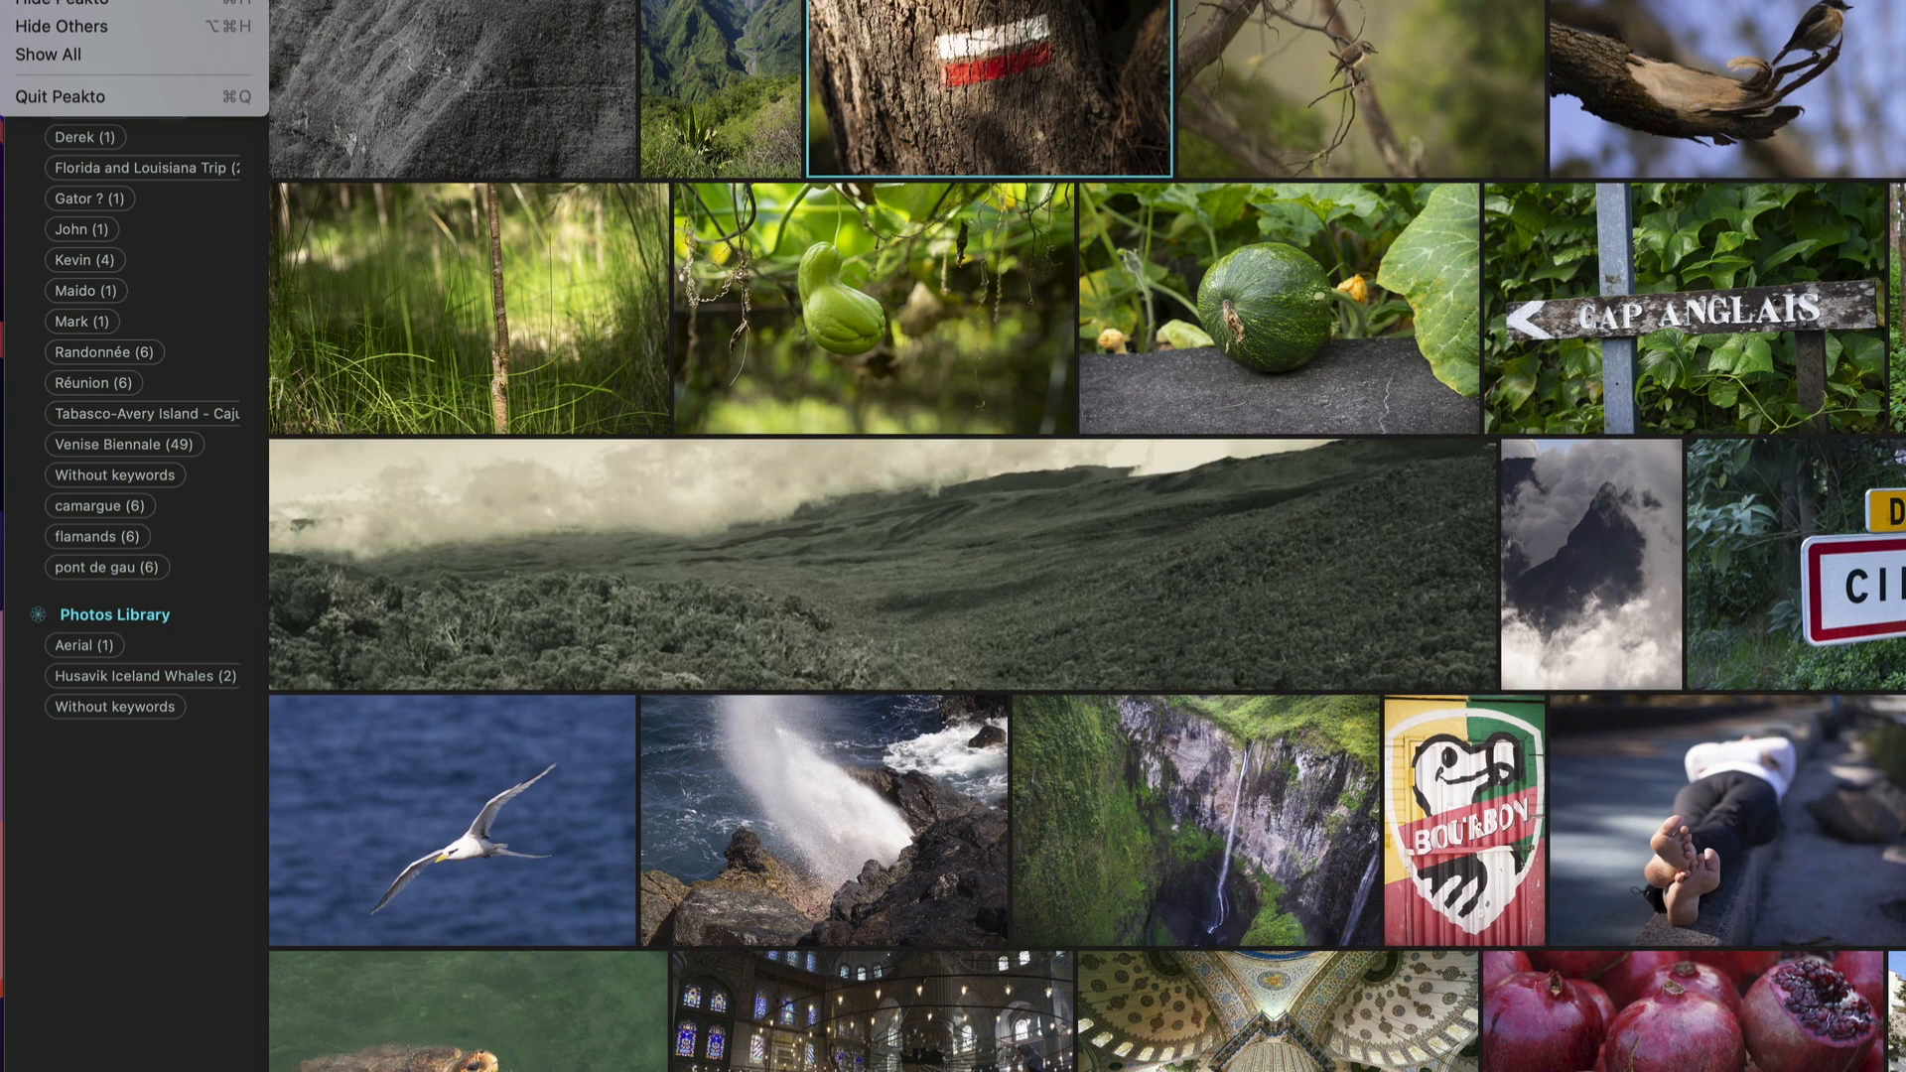
# - Open the external editors list in the application settings and move the settings window higher to show more of it
pyautogui.press('super+comma')
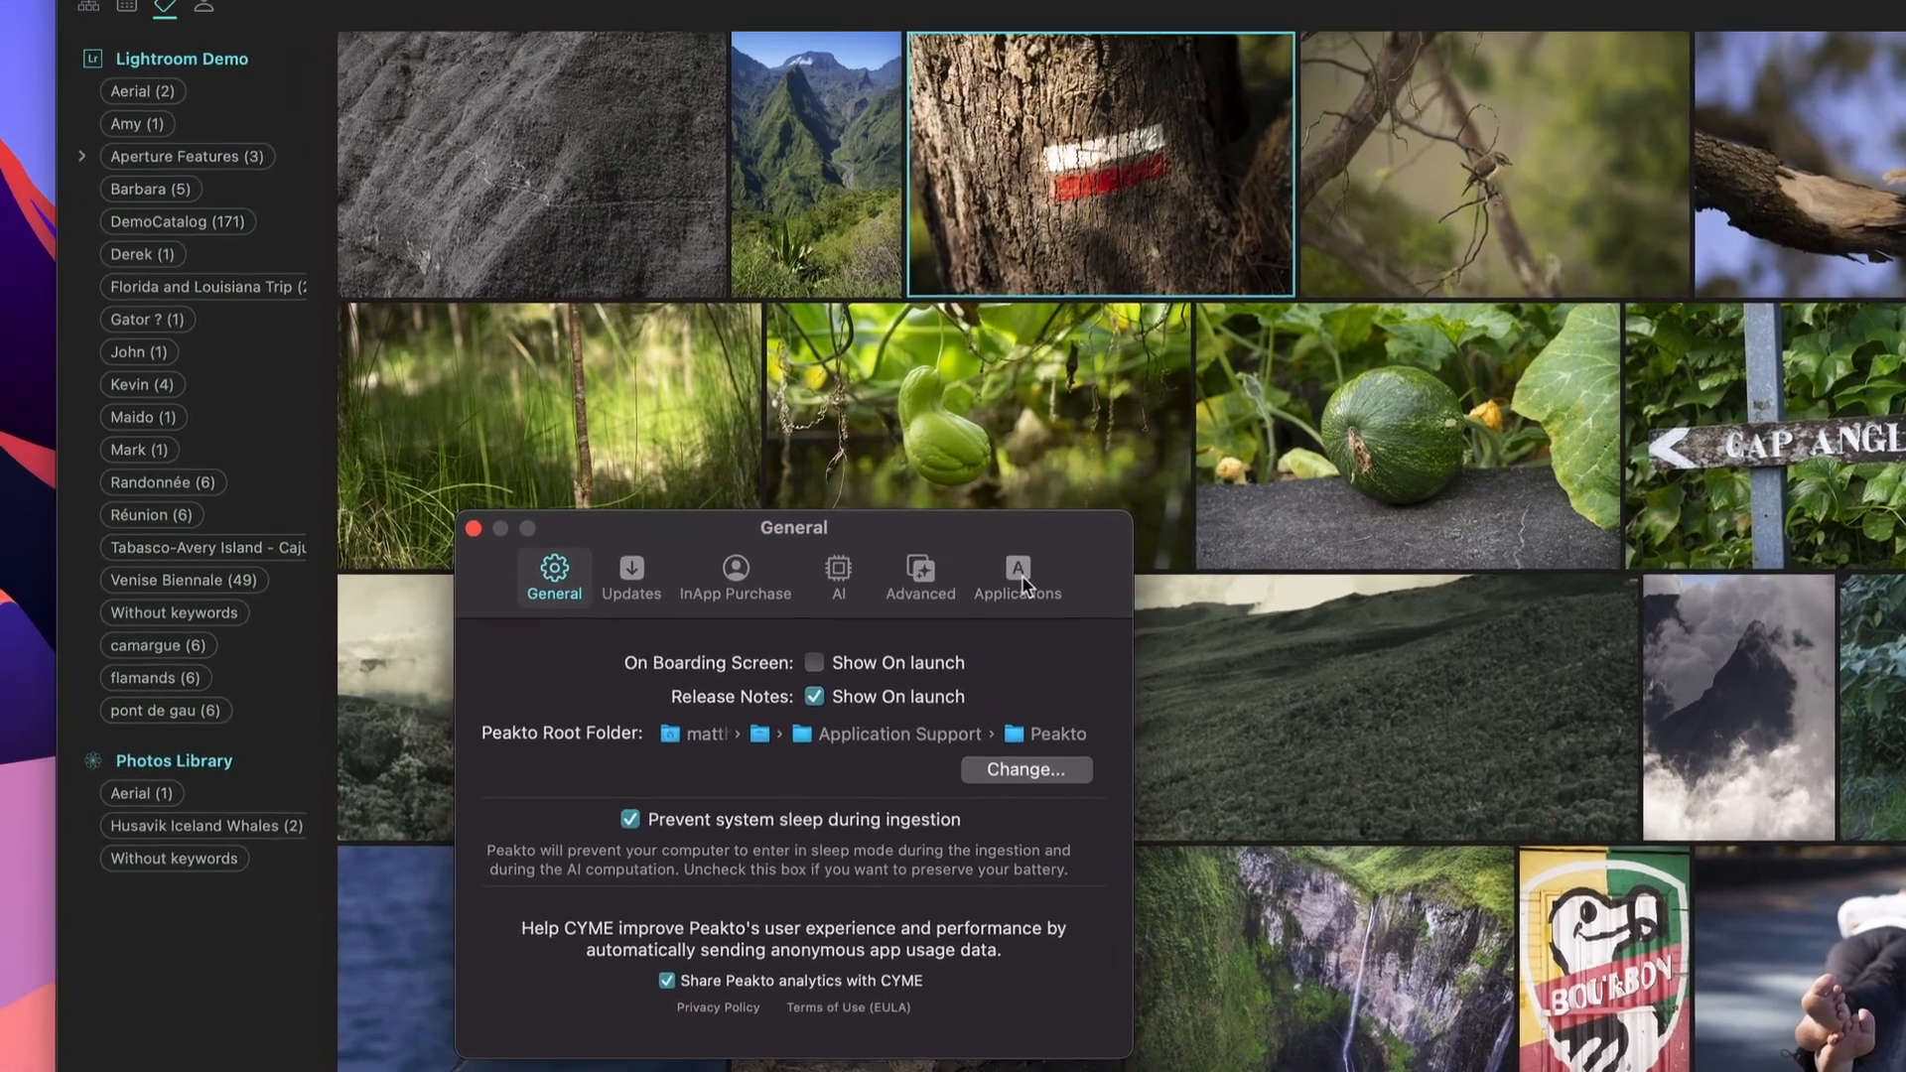
pyautogui.click(907, 442)
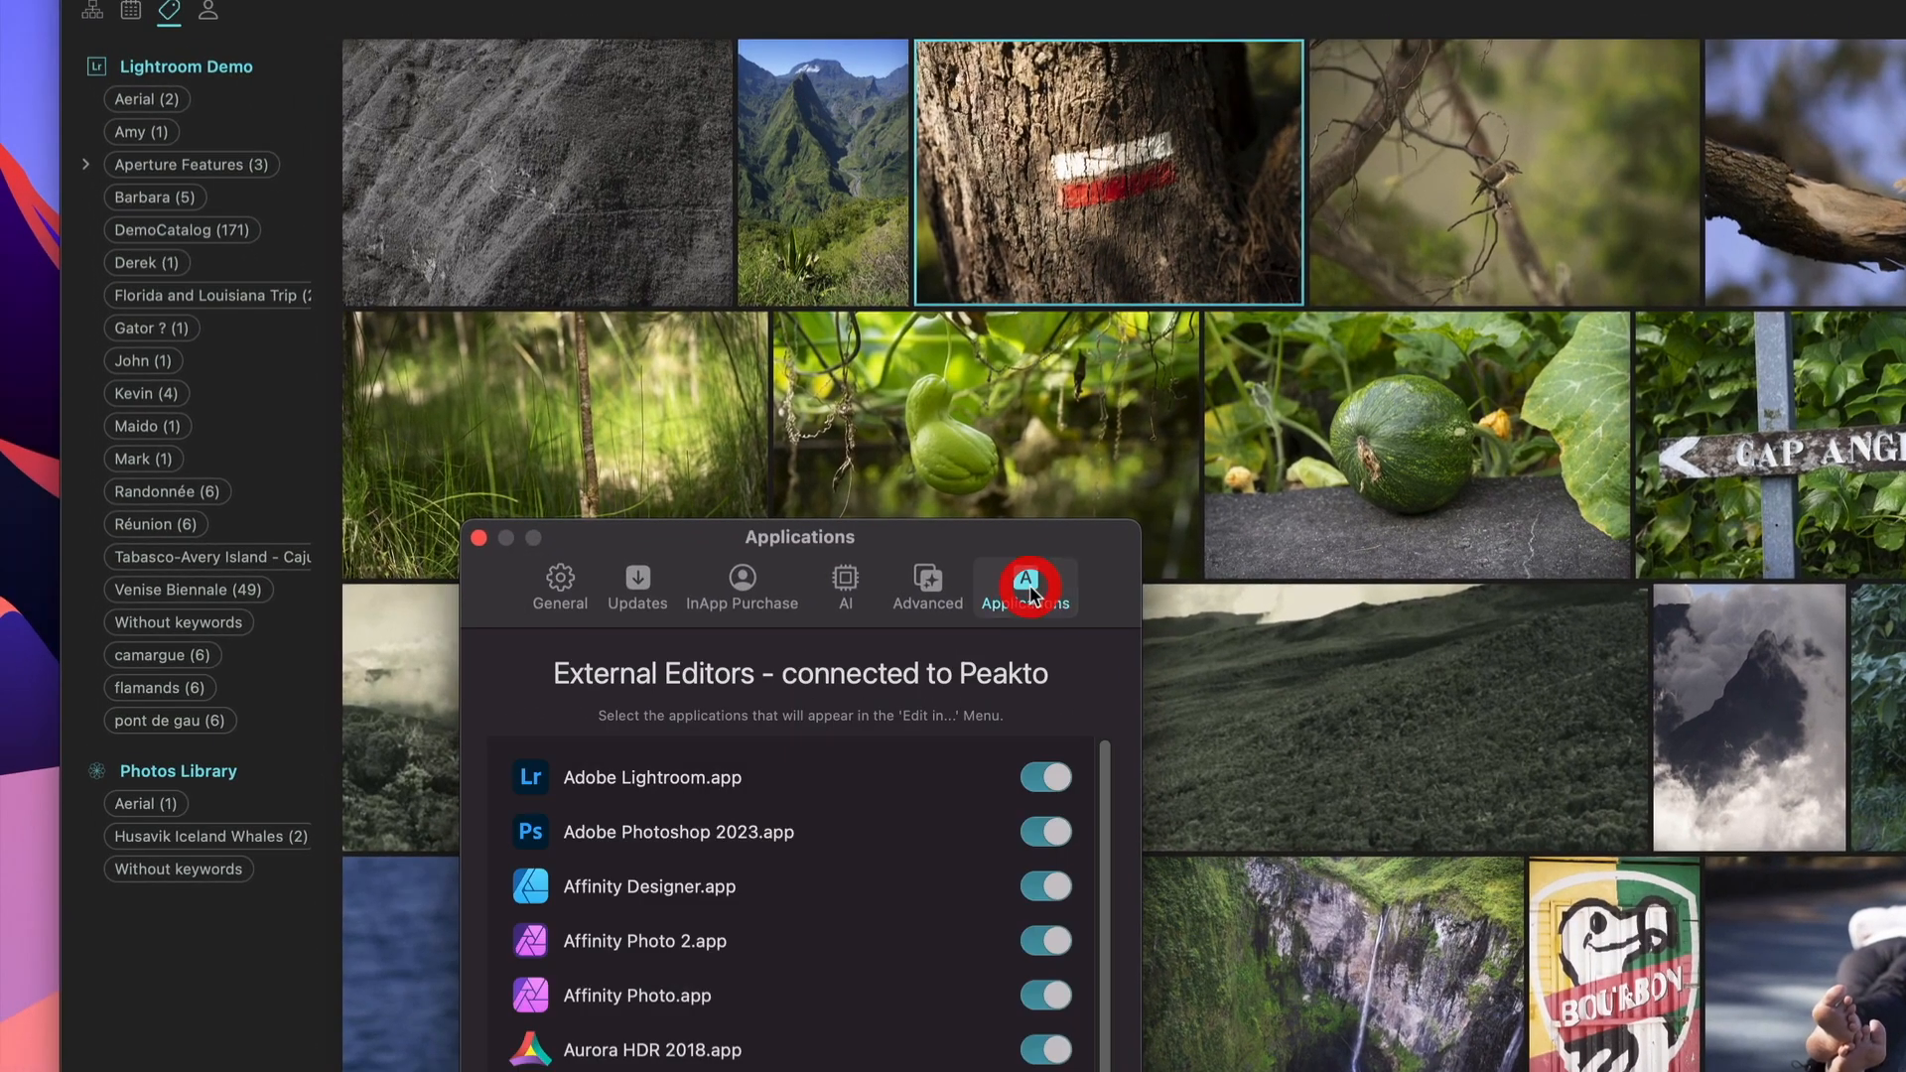
pyautogui.moveTo(936, 538); pyautogui.dragTo(1214, 143)
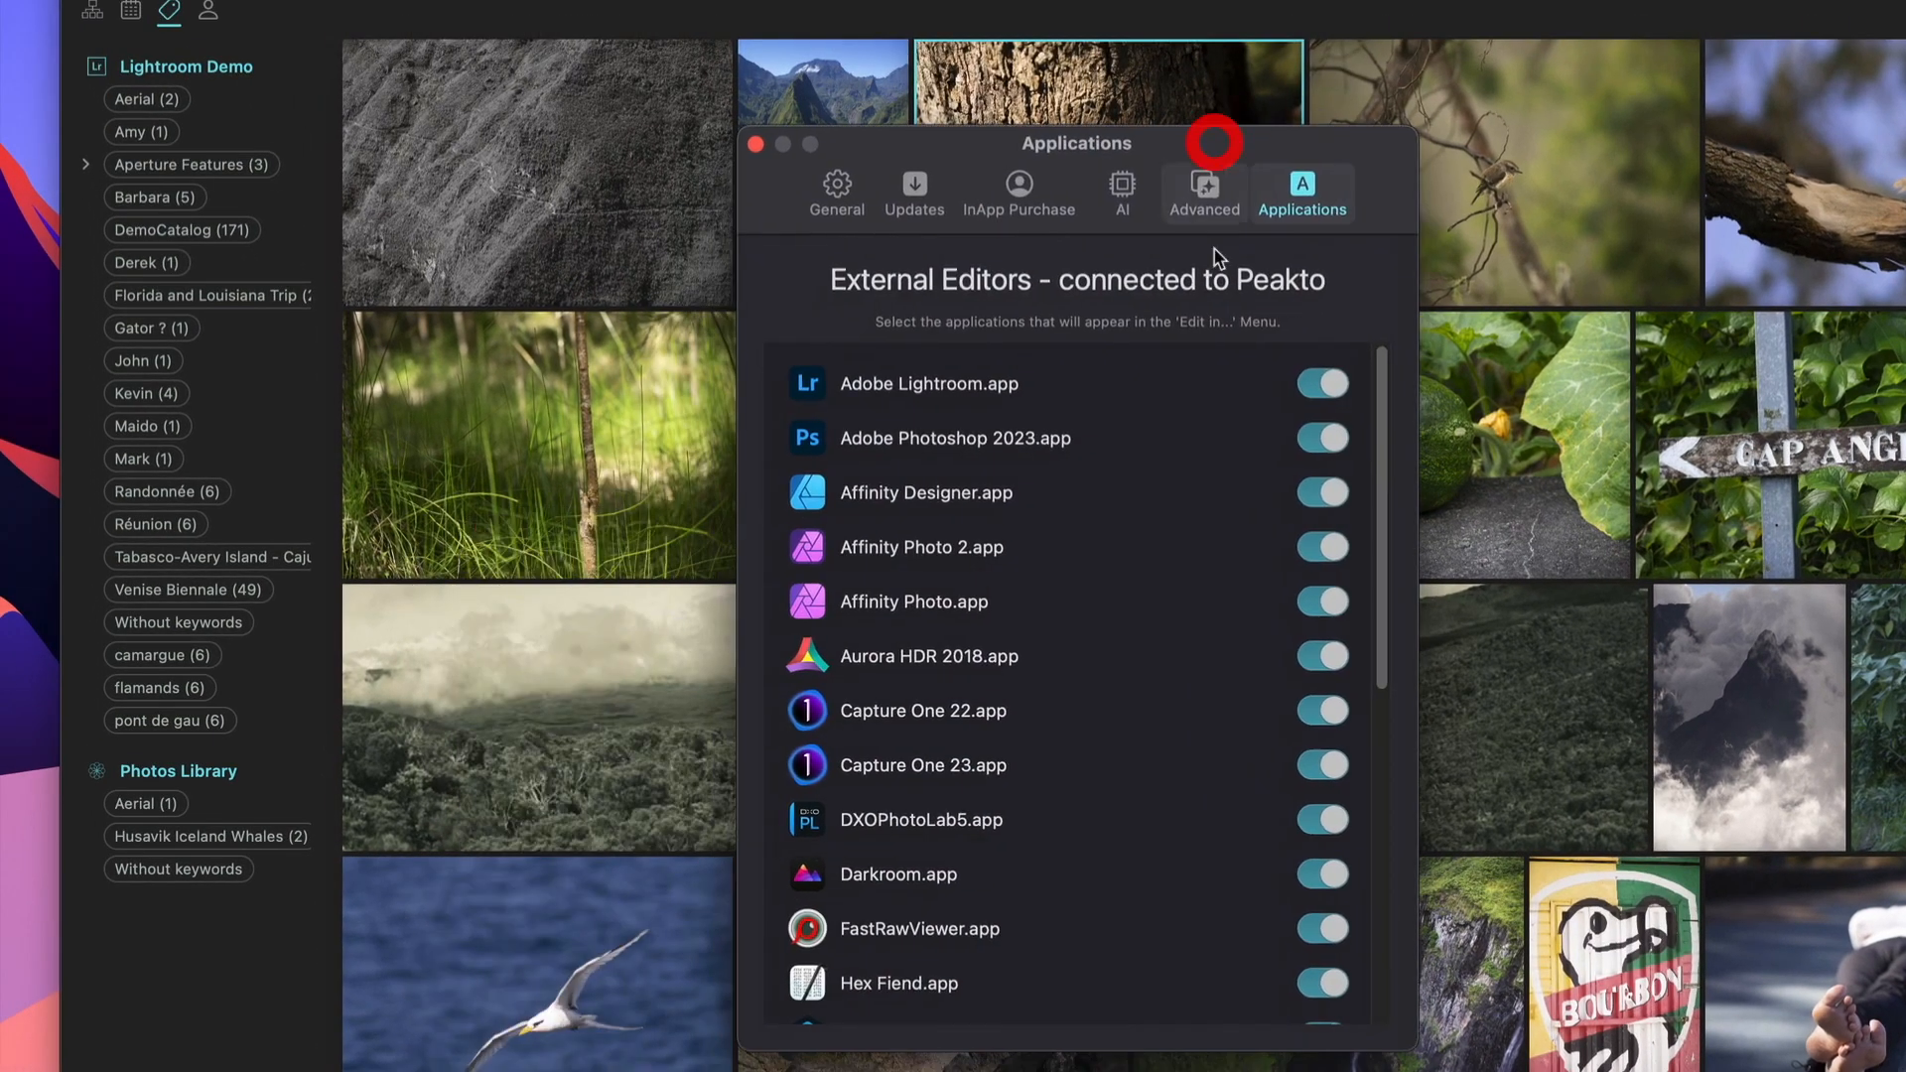
# - Turn off Adobe Lightroom, Affinity Designer, Affinity Photo 2, Aurora HDR 2018, Capture One 22 and Capture One 23 as external editors
pyautogui.click(1320, 399)
pyautogui.click(1322, 496)
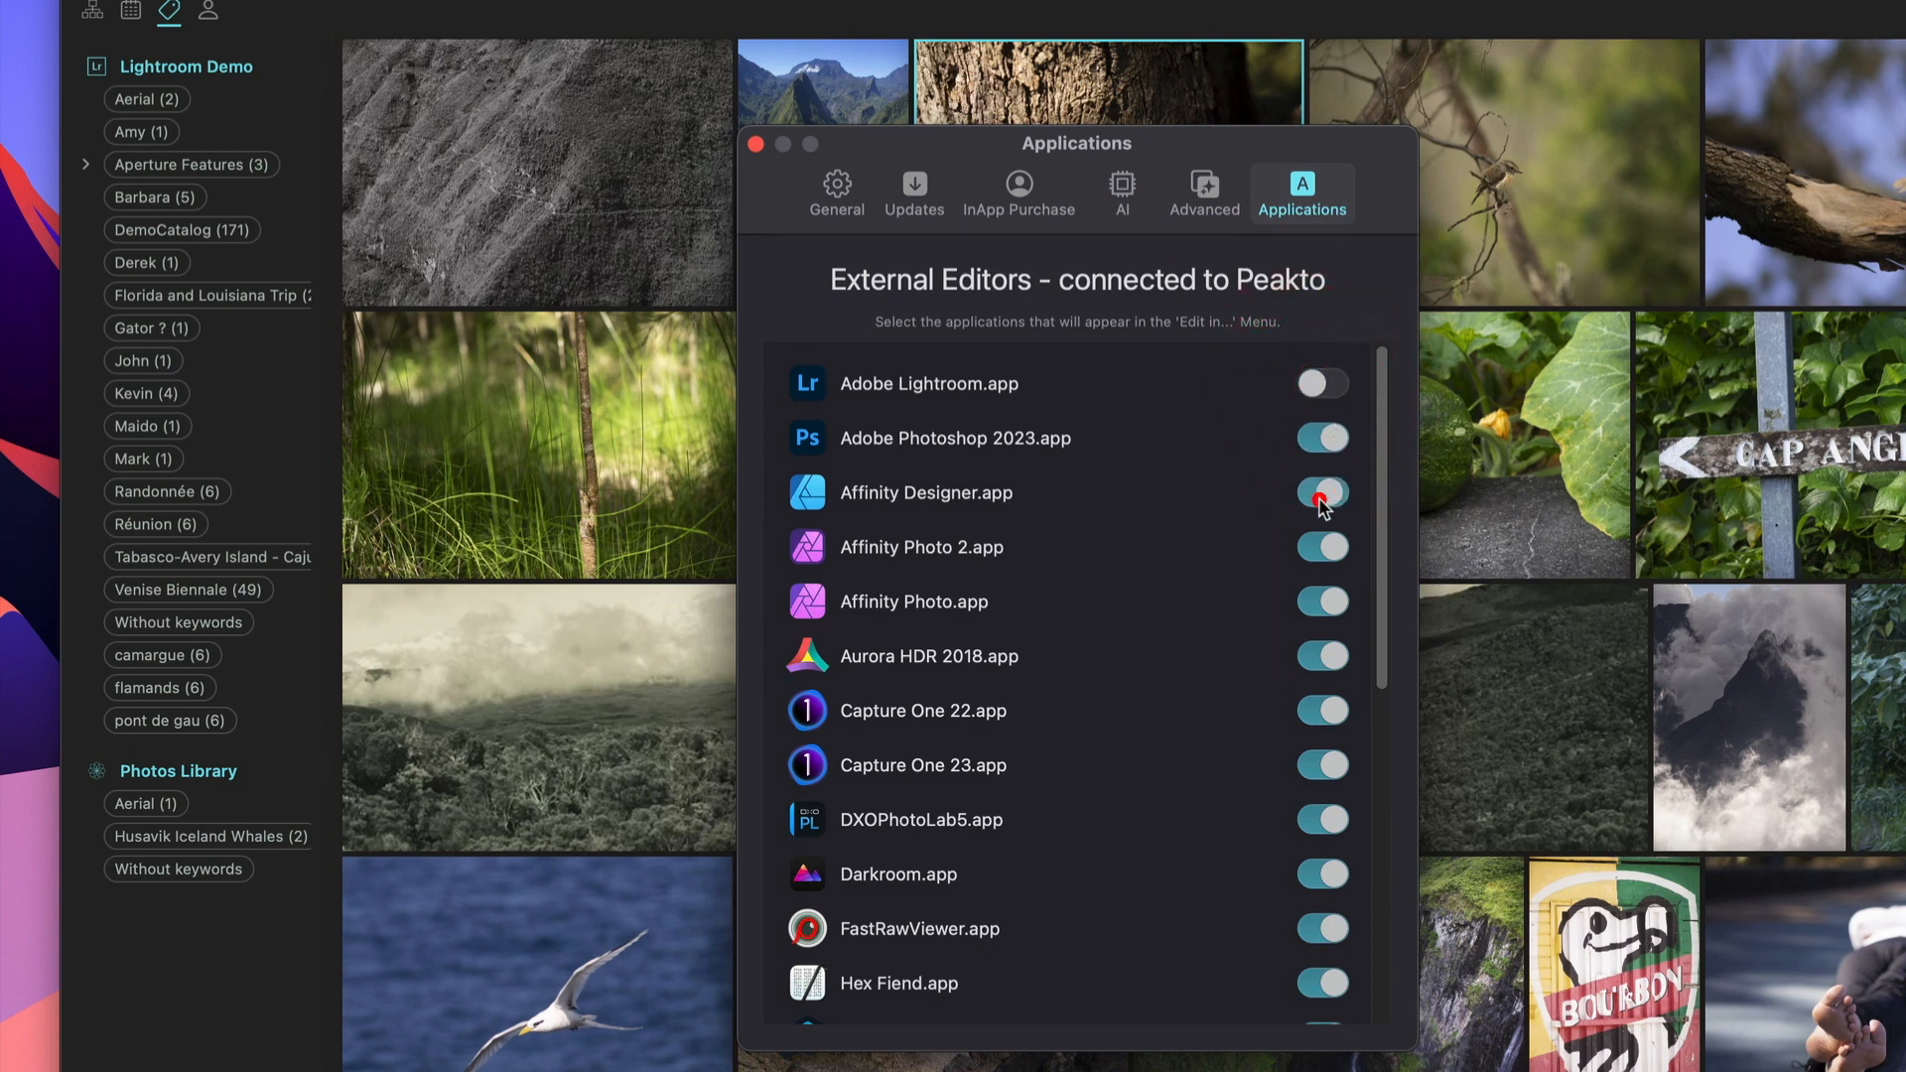
pyautogui.click(1323, 547)
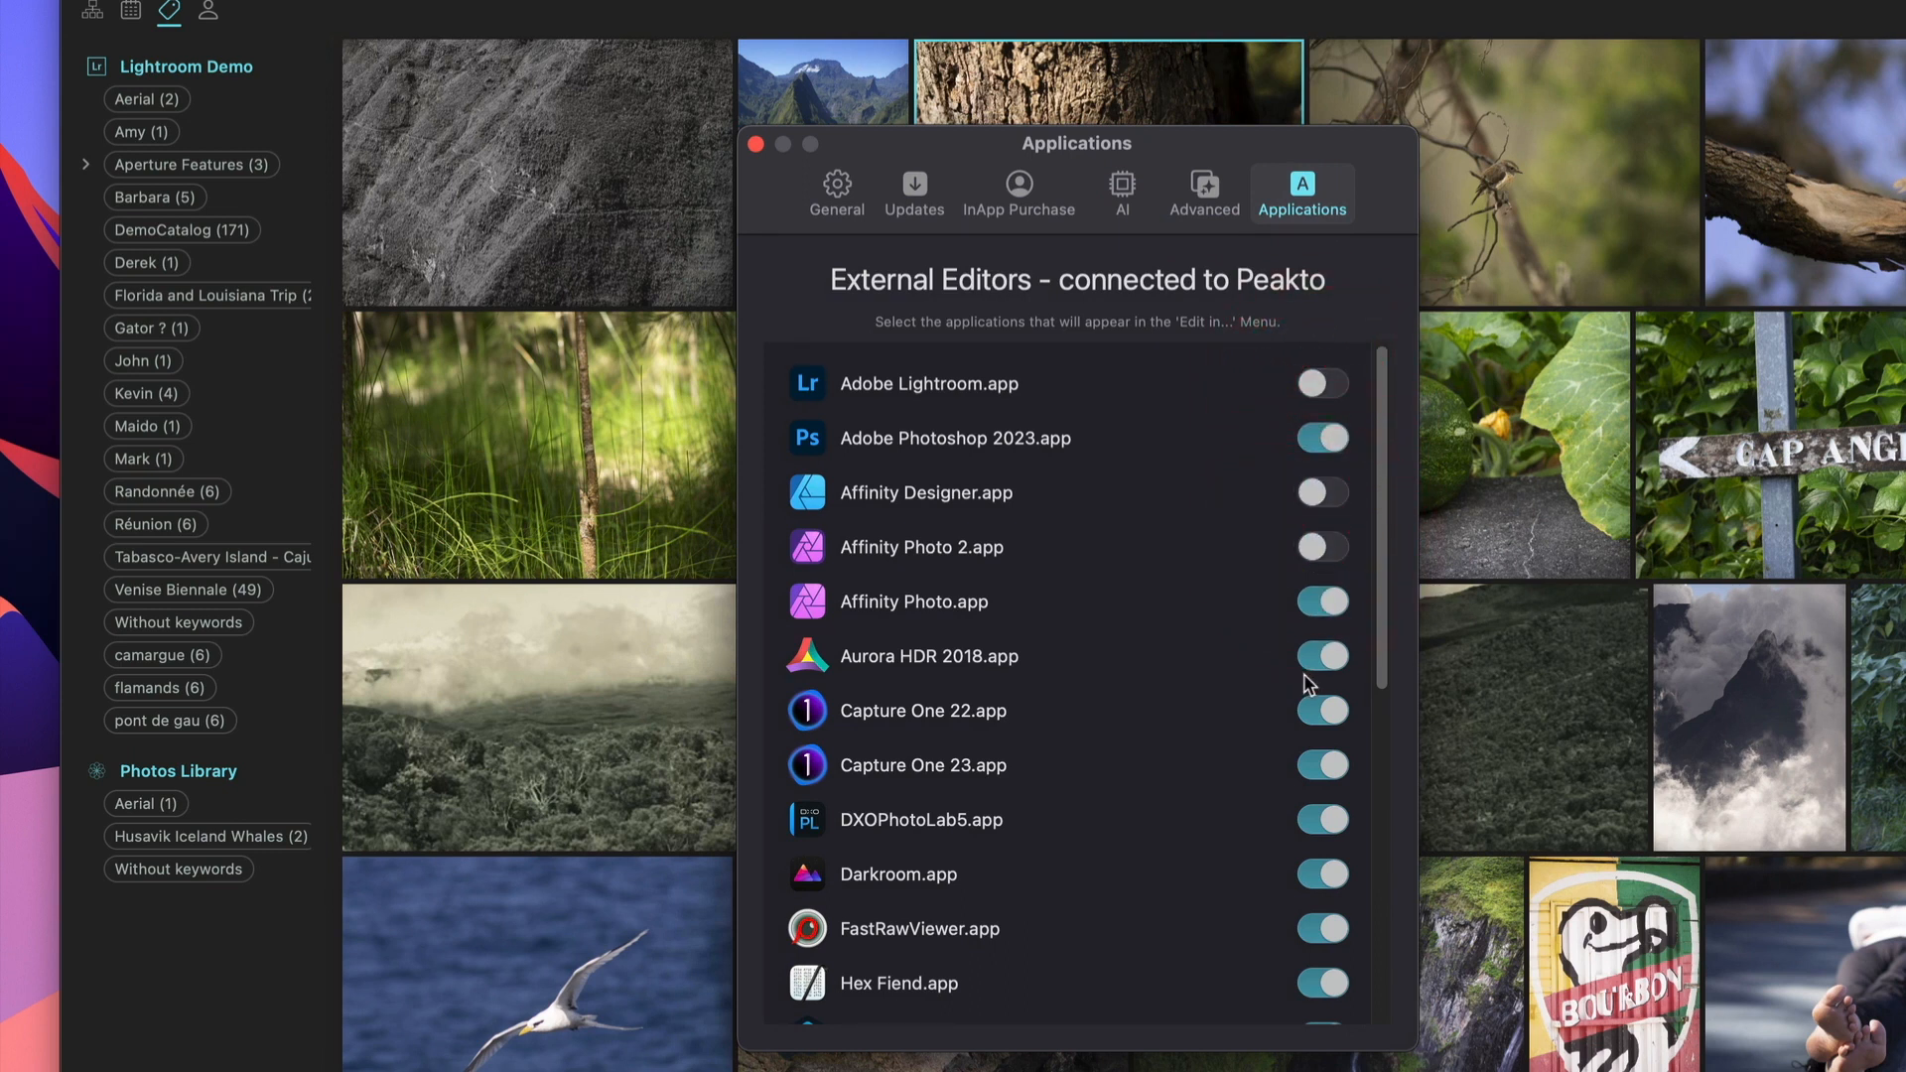
pyautogui.scroll(-1, 1309, 683)
pyautogui.click(1319, 638)
pyautogui.click(1312, 692)
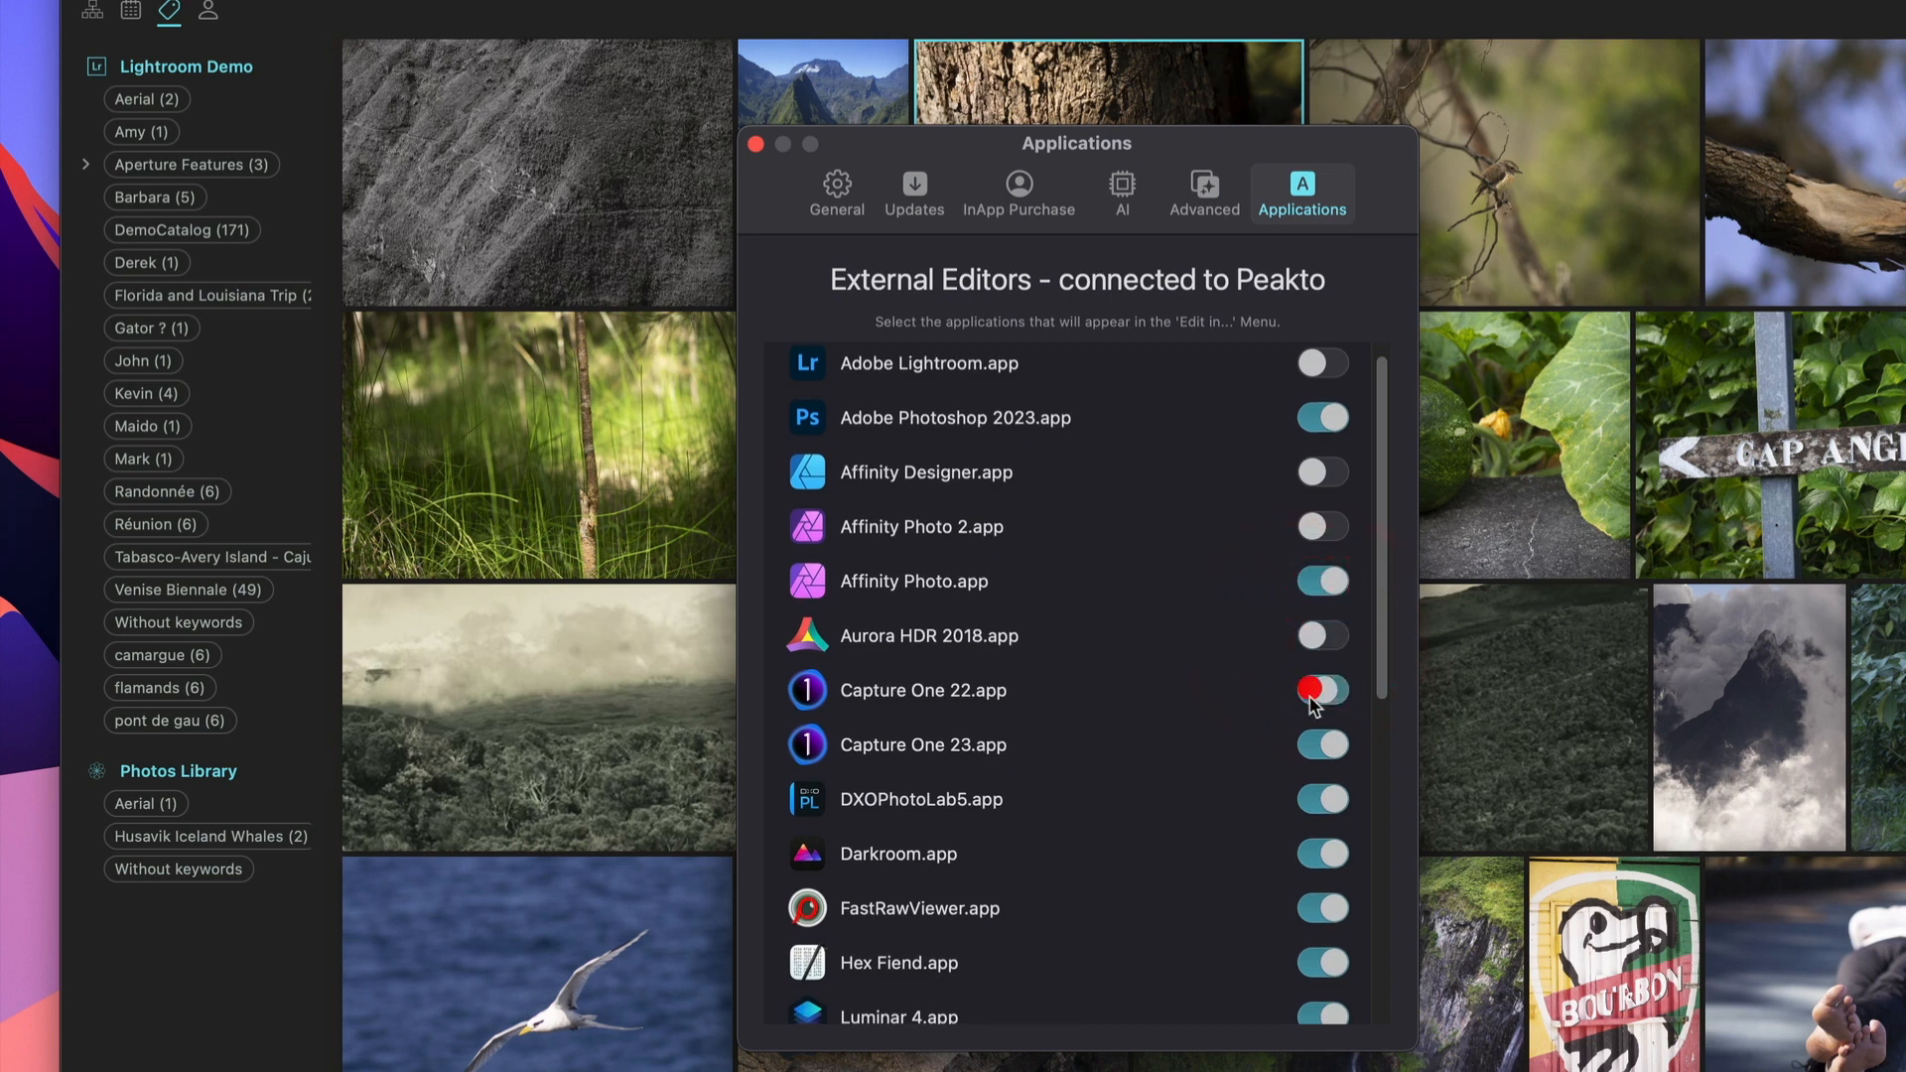
pyautogui.click(1311, 745)
# - Turn off Darkroom, FastRawViewer, Hex Fiend, Luminar 4, Luminar AI and Luminar Neo as external editors
pyautogui.scroll(-3, 1291, 764)
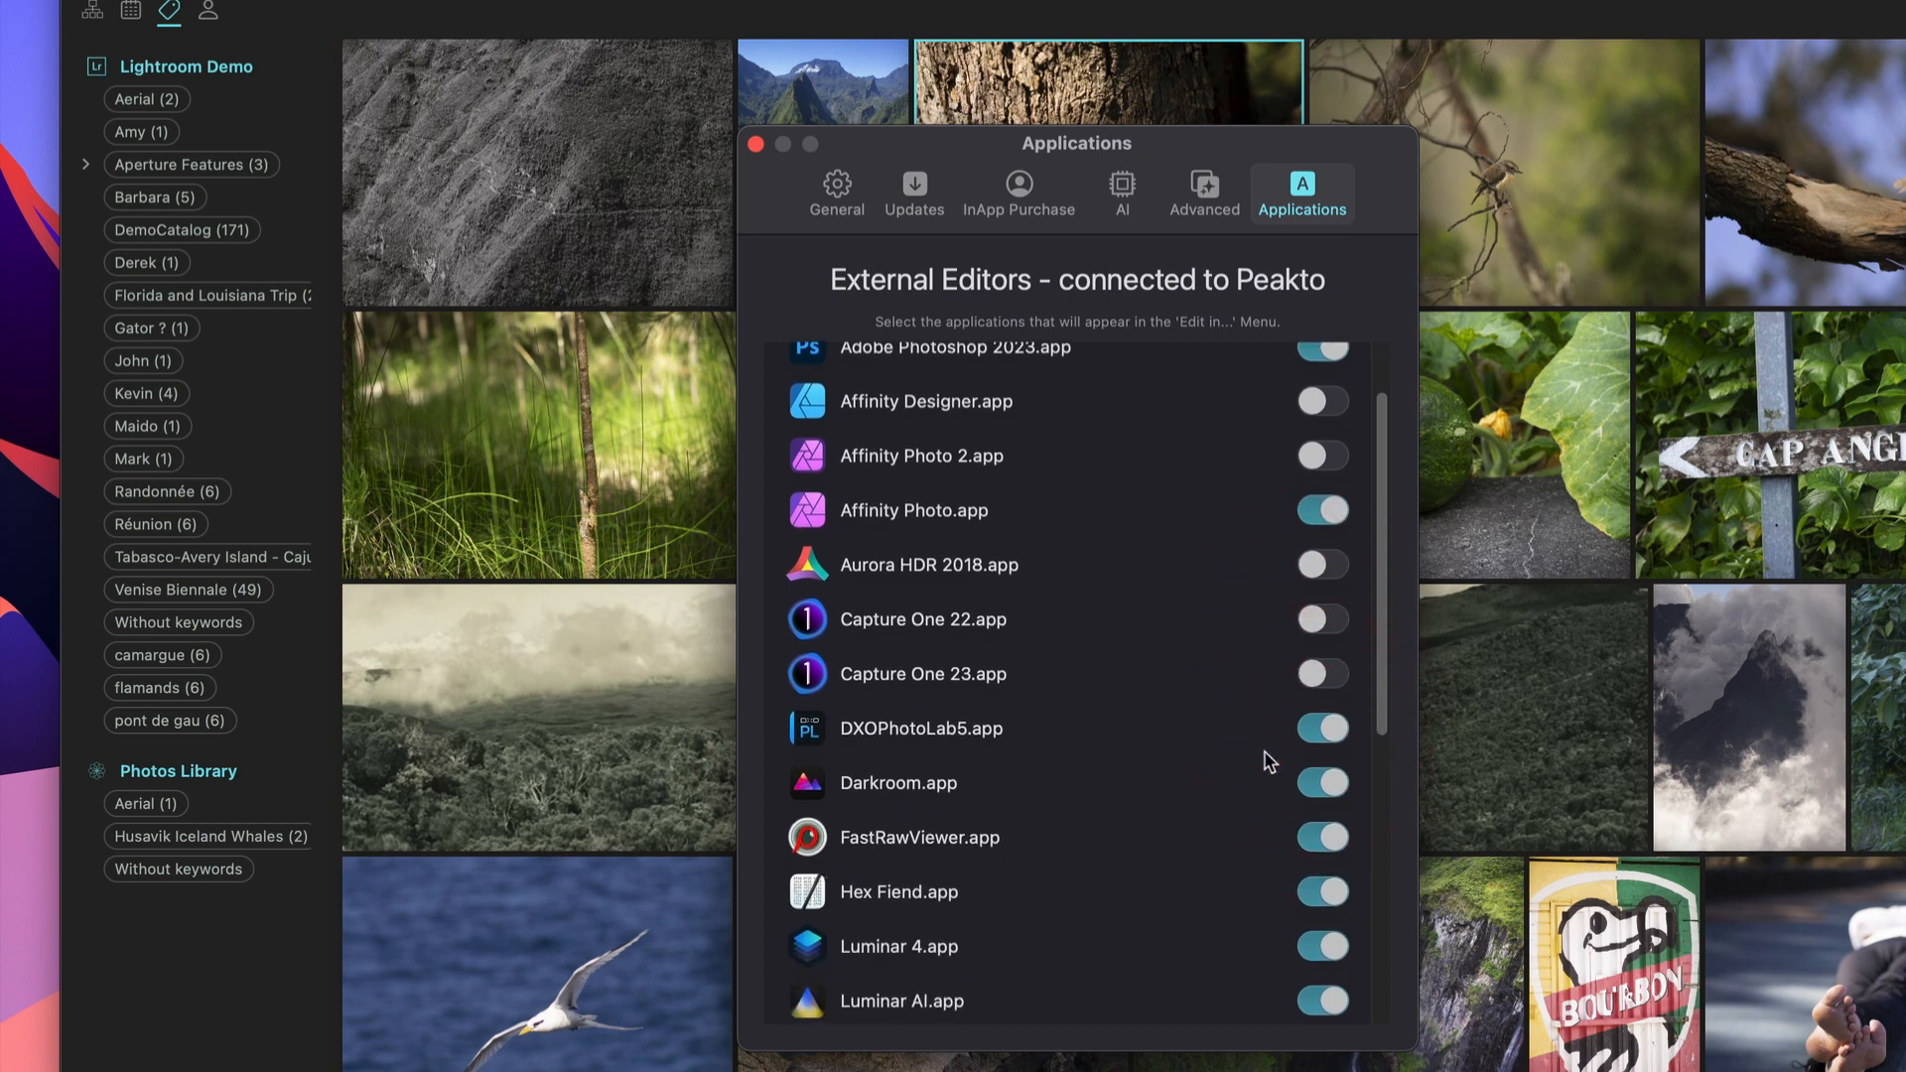
pyautogui.click(1314, 789)
pyautogui.scroll(-3, 1314, 784)
pyautogui.click(1312, 740)
pyautogui.click(1308, 788)
pyautogui.scroll(-5, 1271, 784)
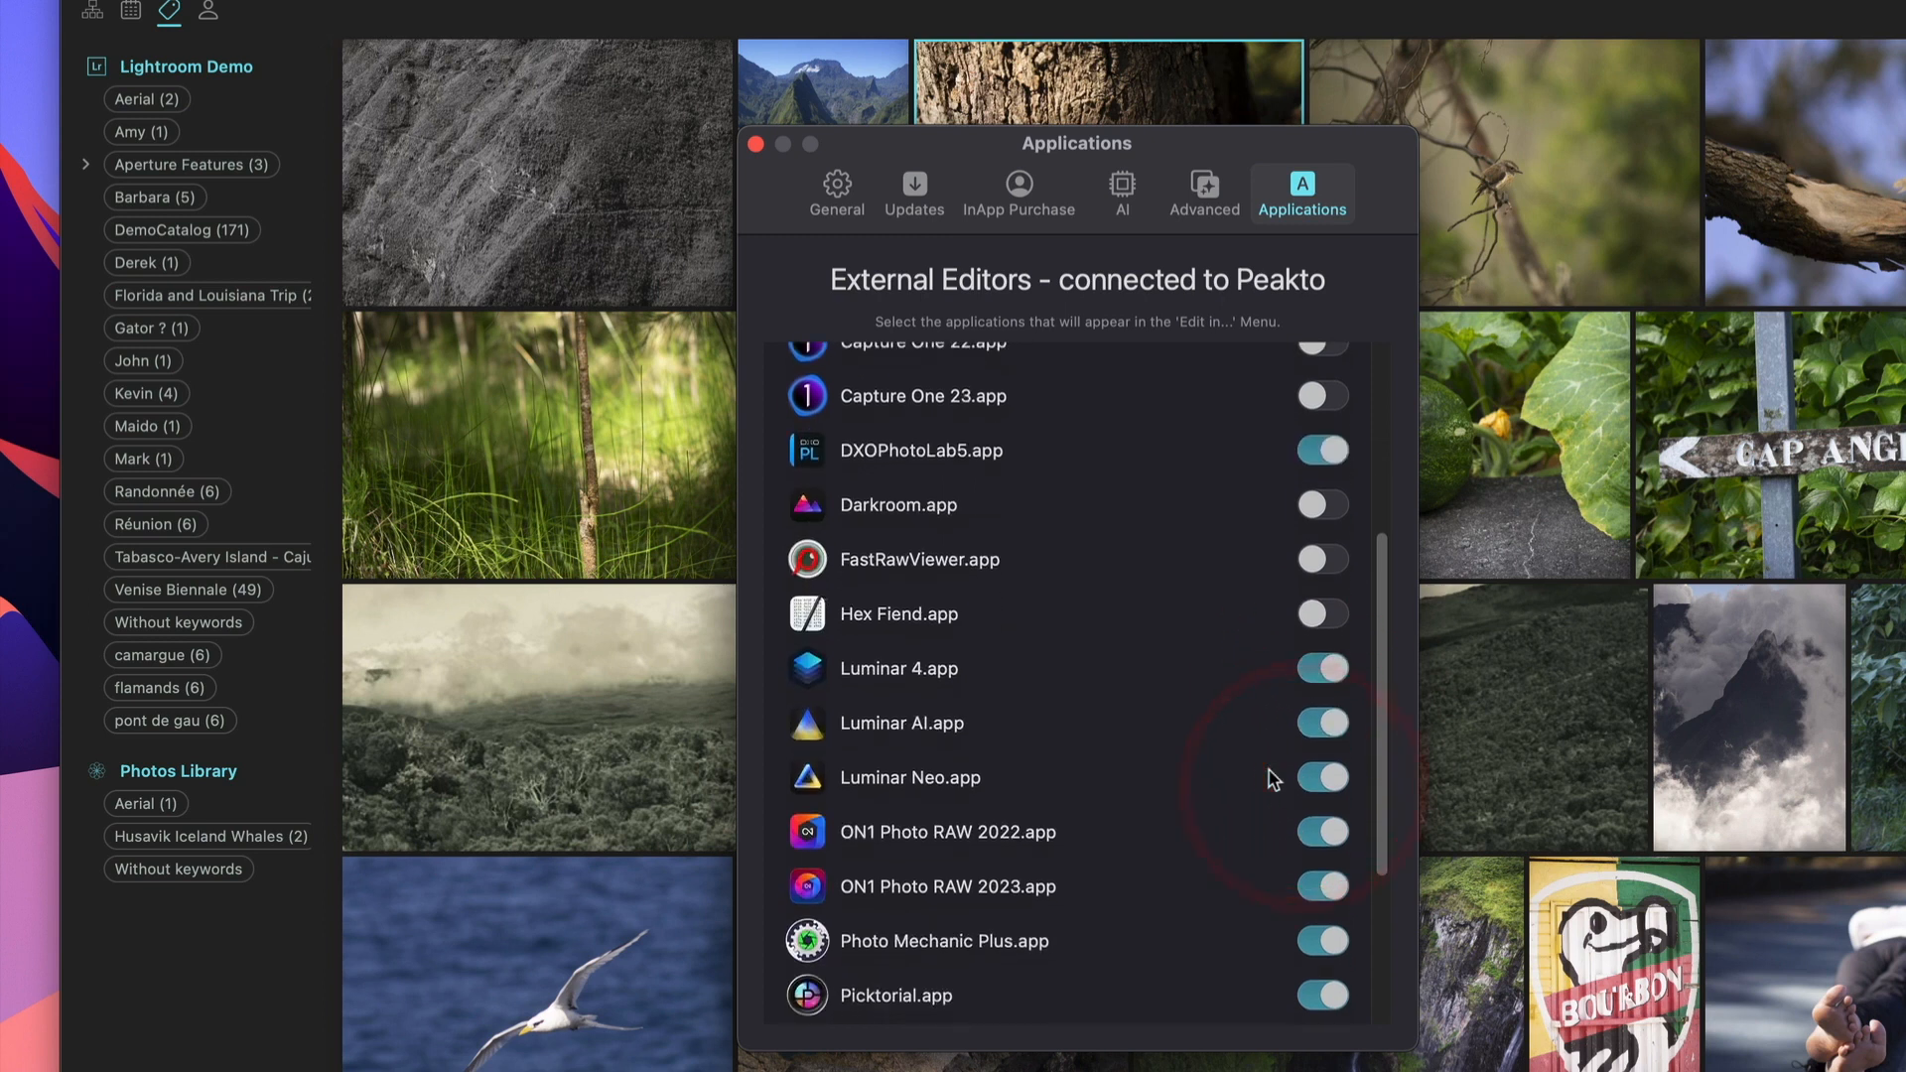
pyautogui.click(1316, 668)
pyautogui.click(1313, 723)
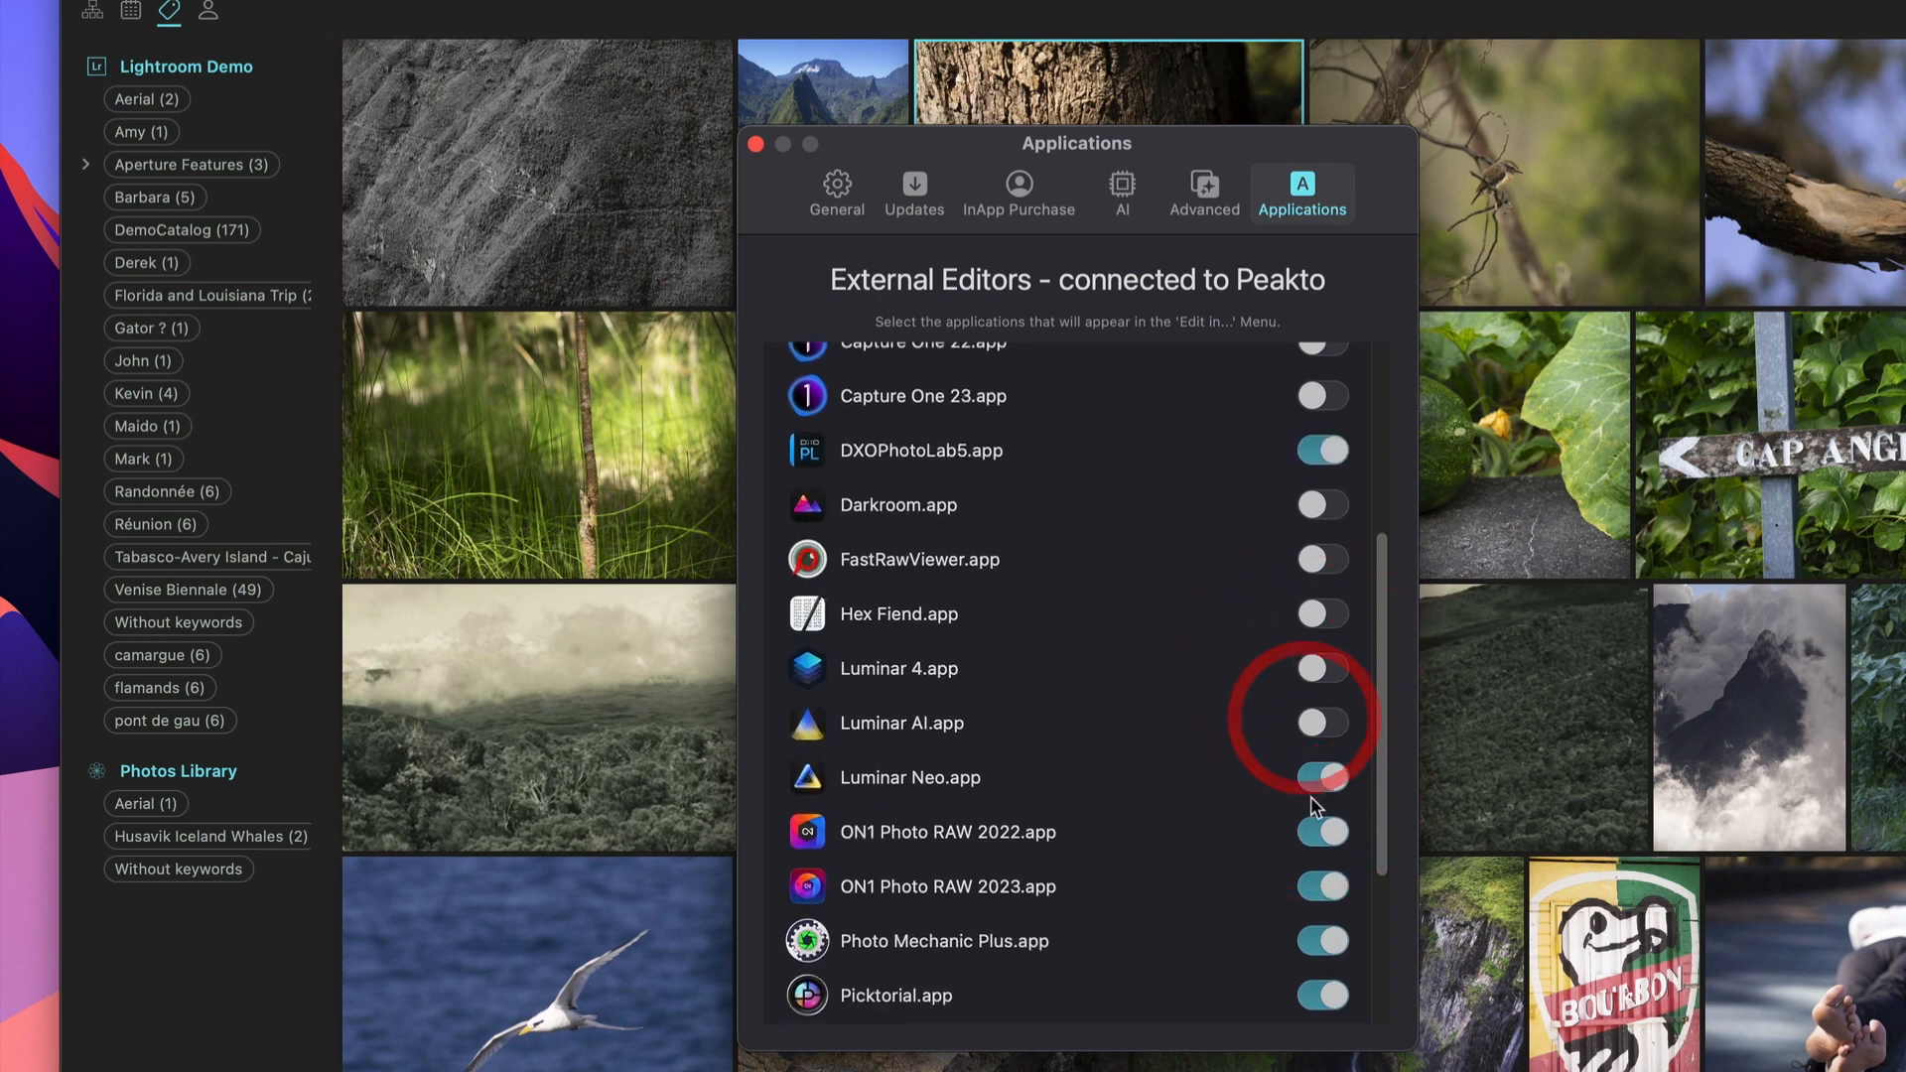
pyautogui.click(1316, 778)
# - Turn off ON1 Photo RAW 2022, ON1 Photo RAW 2023, Photo Mechanic Plus, Picktorial and Polarr Pro Photo Editor as external editors
pyautogui.scroll(-5, 1314, 774)
pyautogui.click(1312, 657)
pyautogui.click(1312, 711)
pyautogui.click(1312, 766)
pyautogui.click(1312, 820)
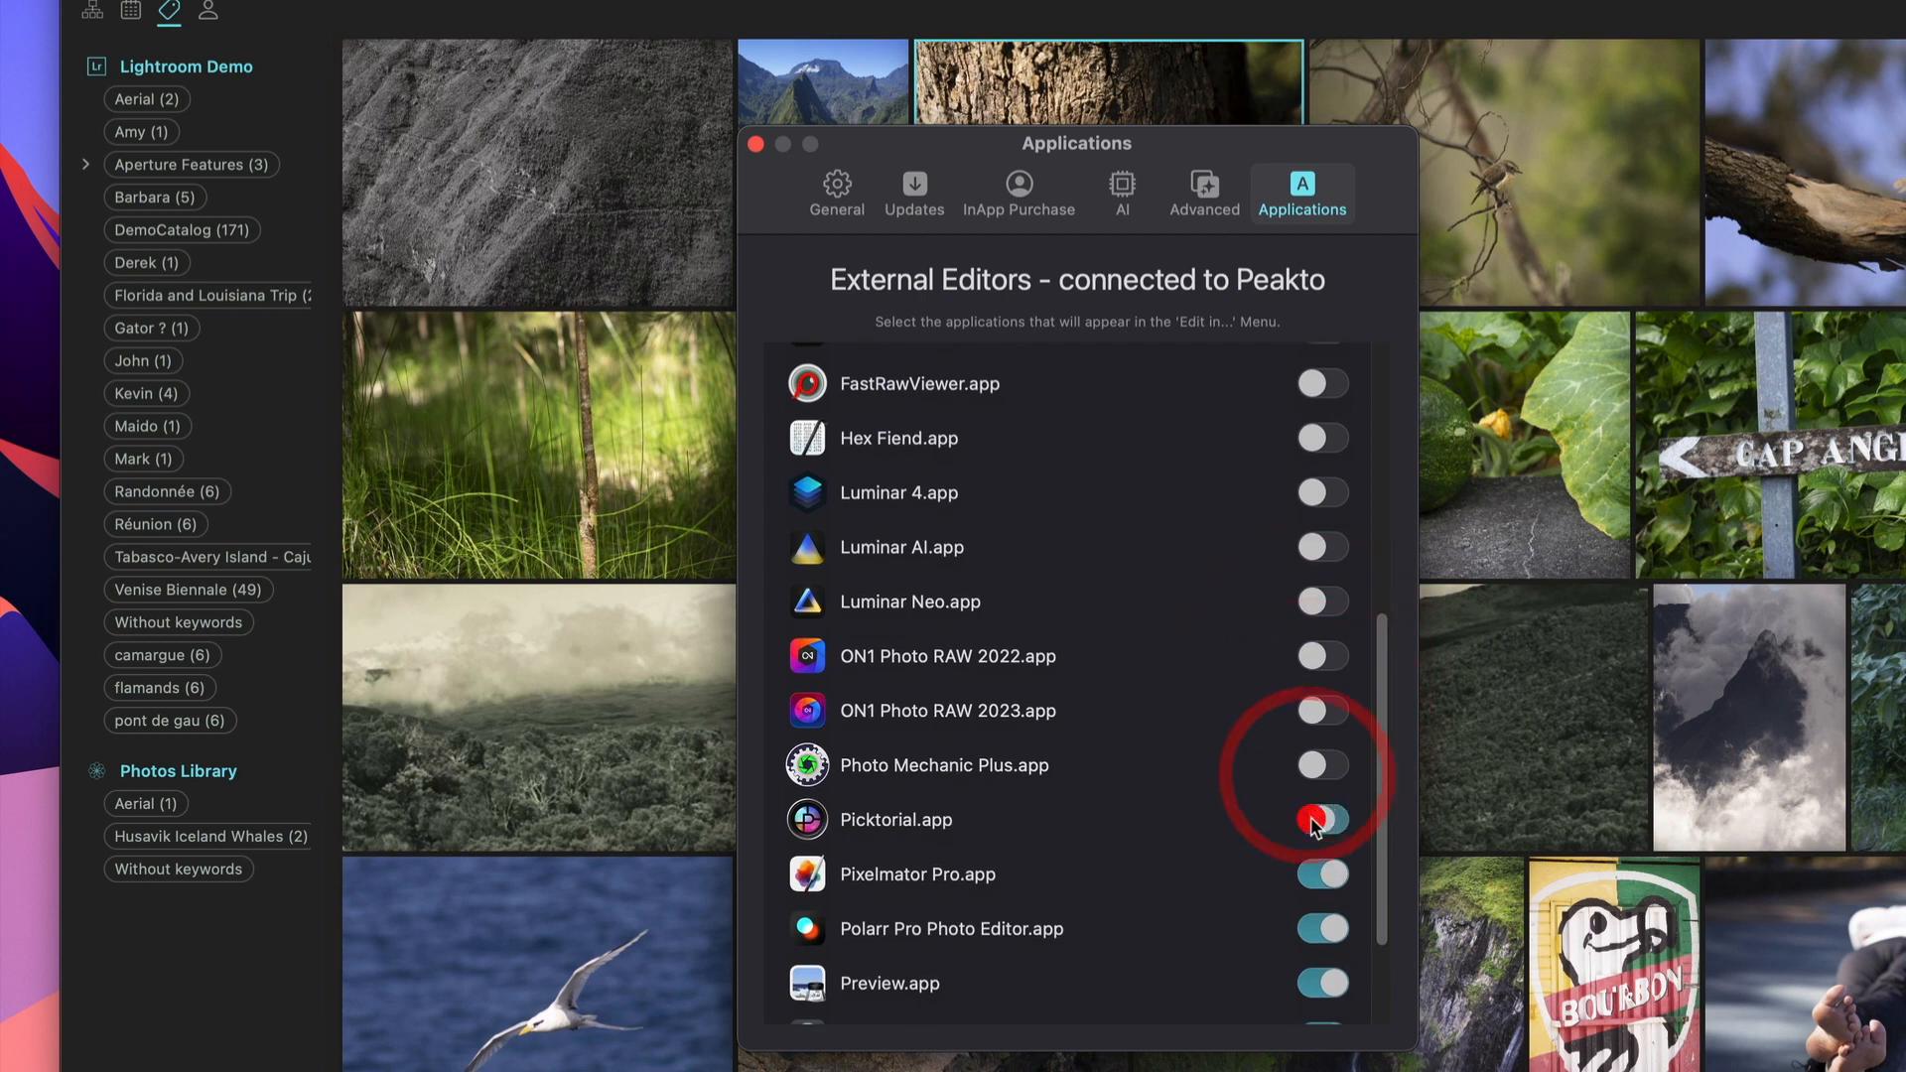
pyautogui.click(1315, 931)
# - Turn off QuickTime Player, RAW Power Trial and darktable as external editors and close the settings
pyautogui.scroll(-5, 1316, 929)
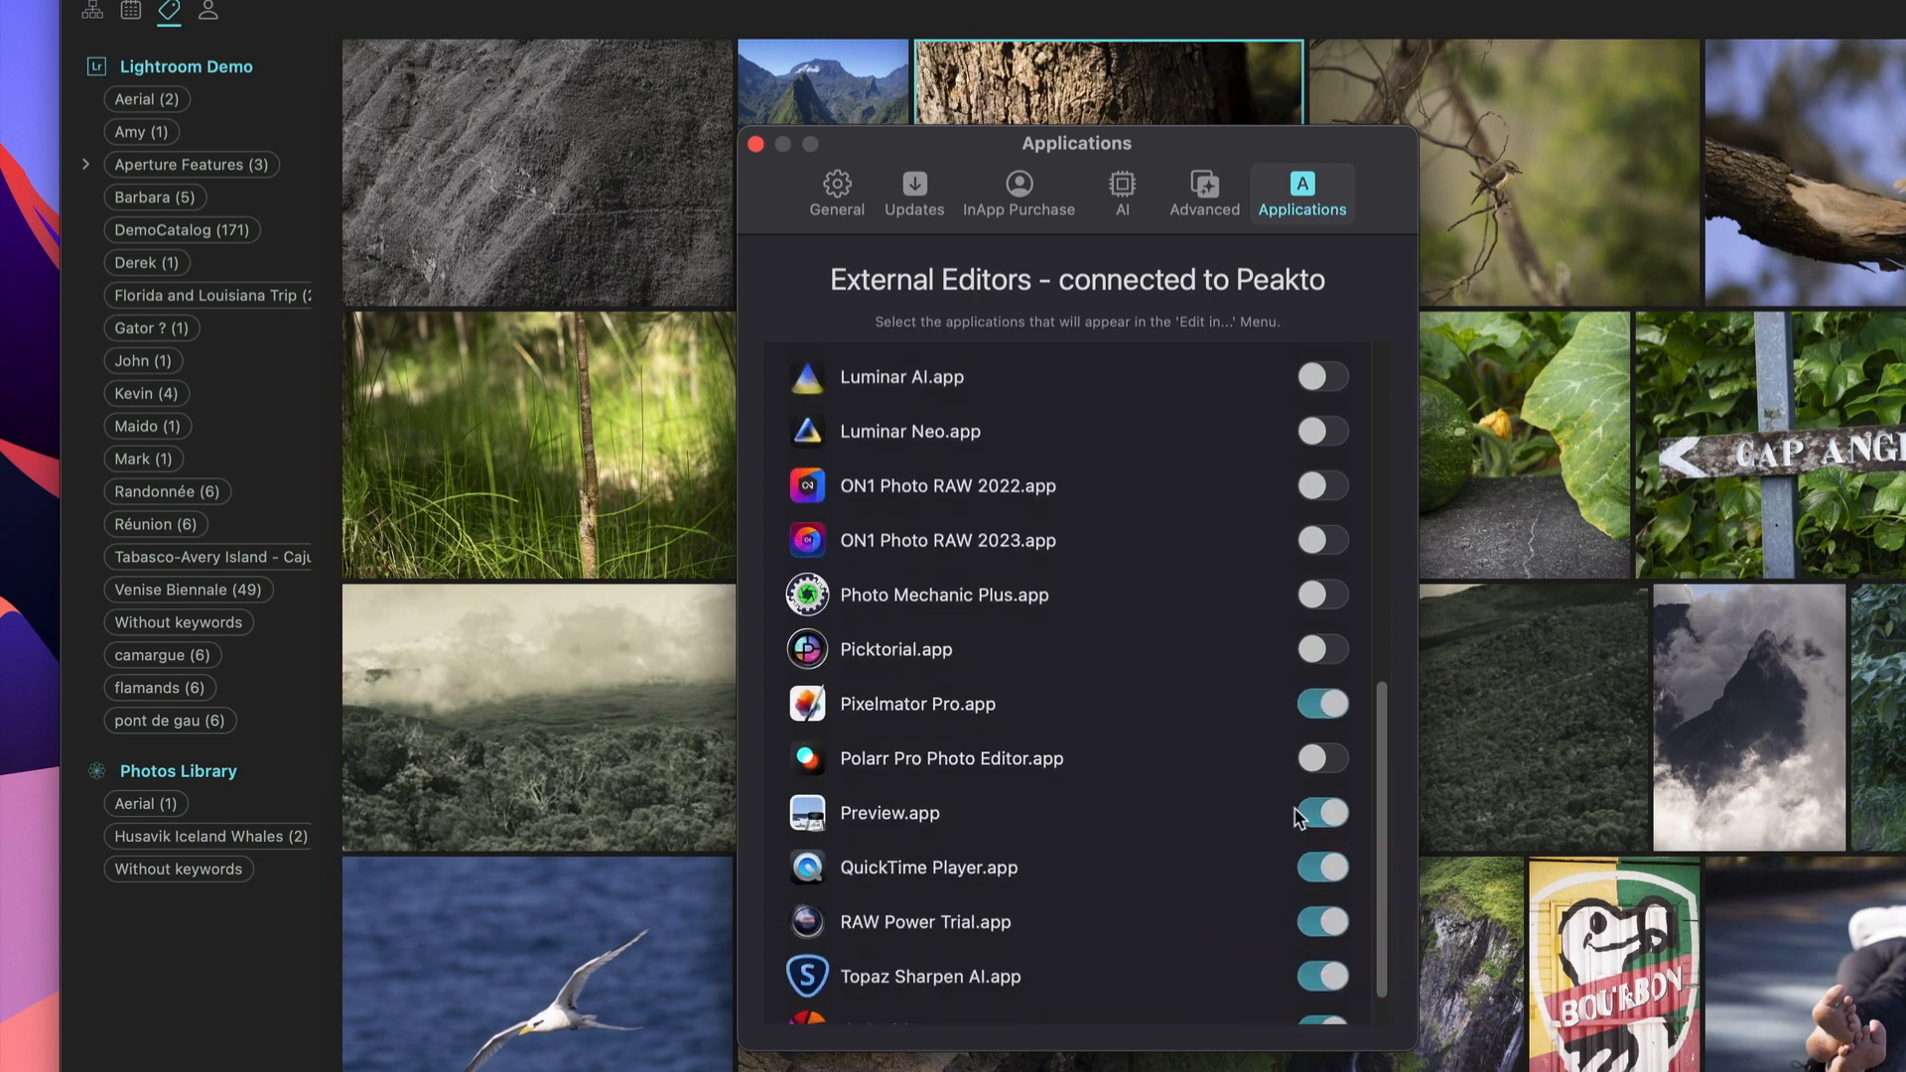
pyautogui.click(1315, 868)
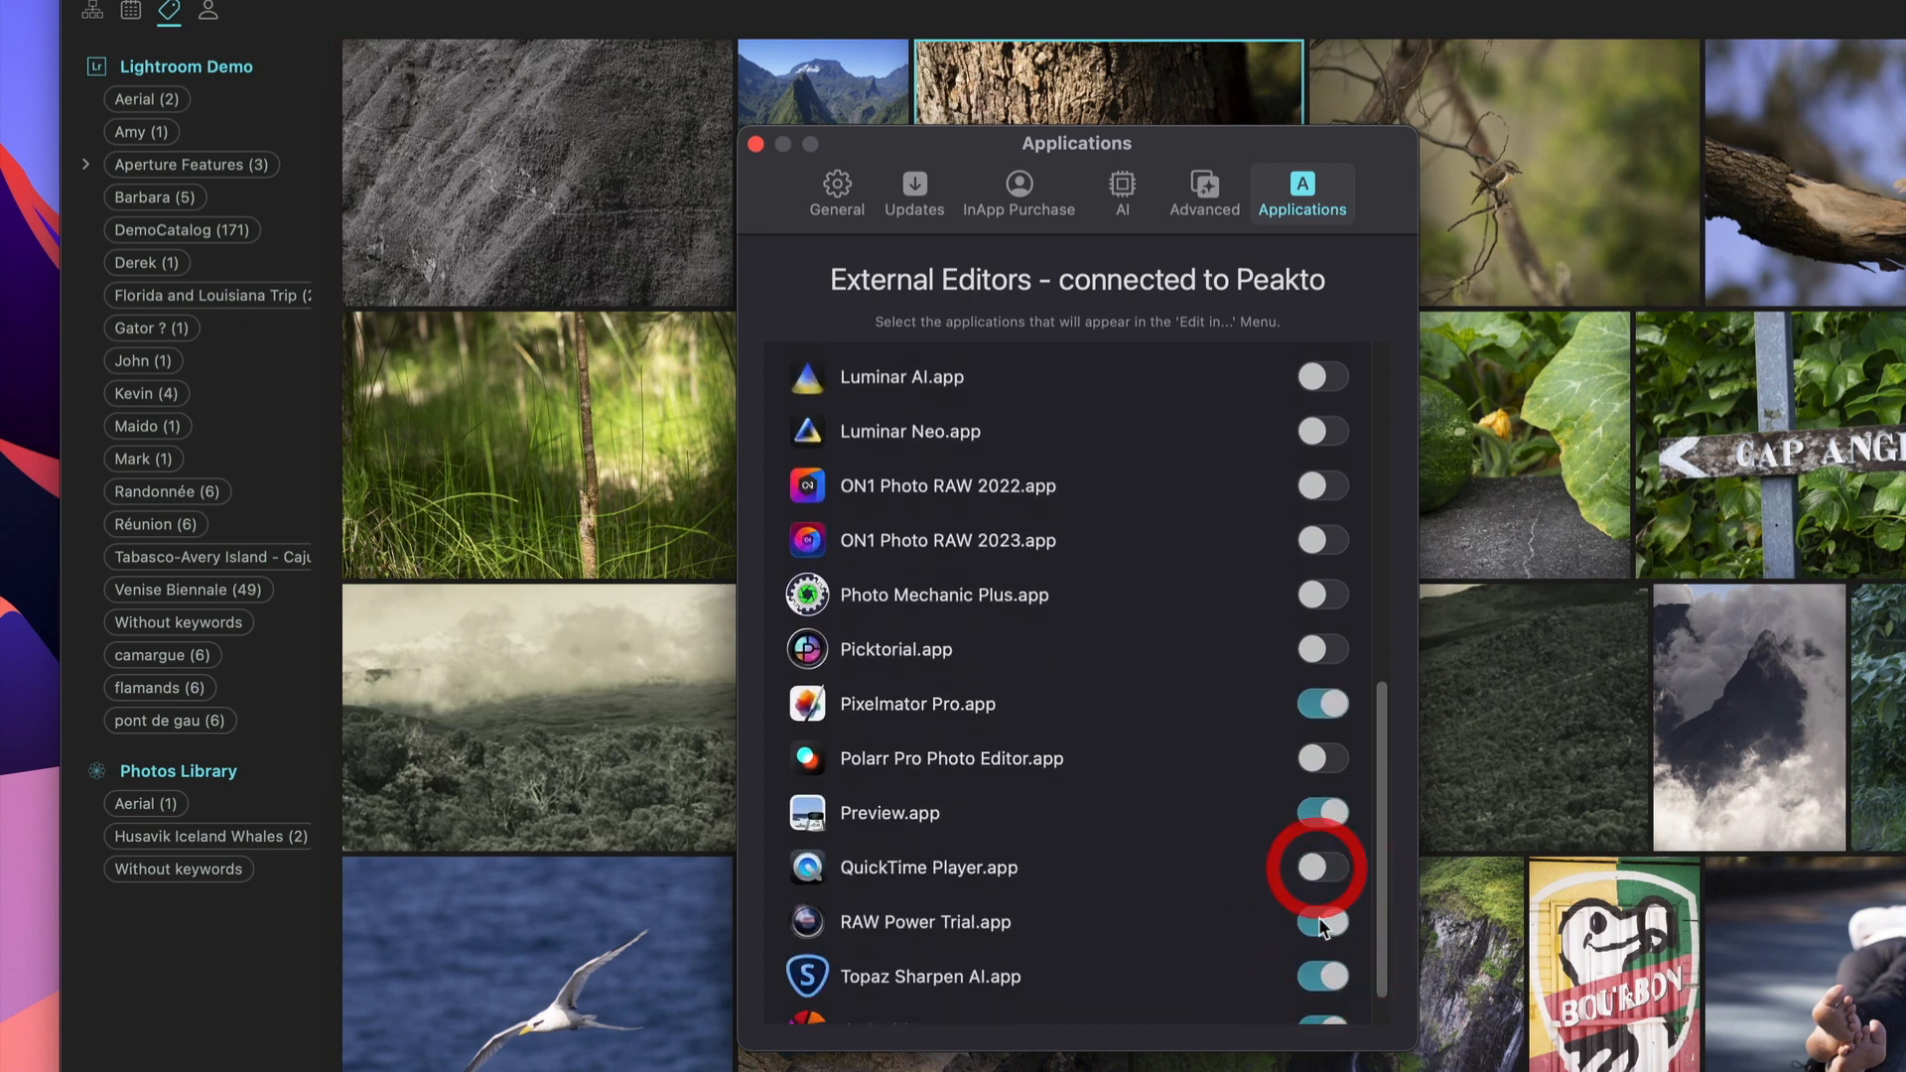
pyautogui.click(1315, 923)
pyautogui.scroll(-2, 1276, 923)
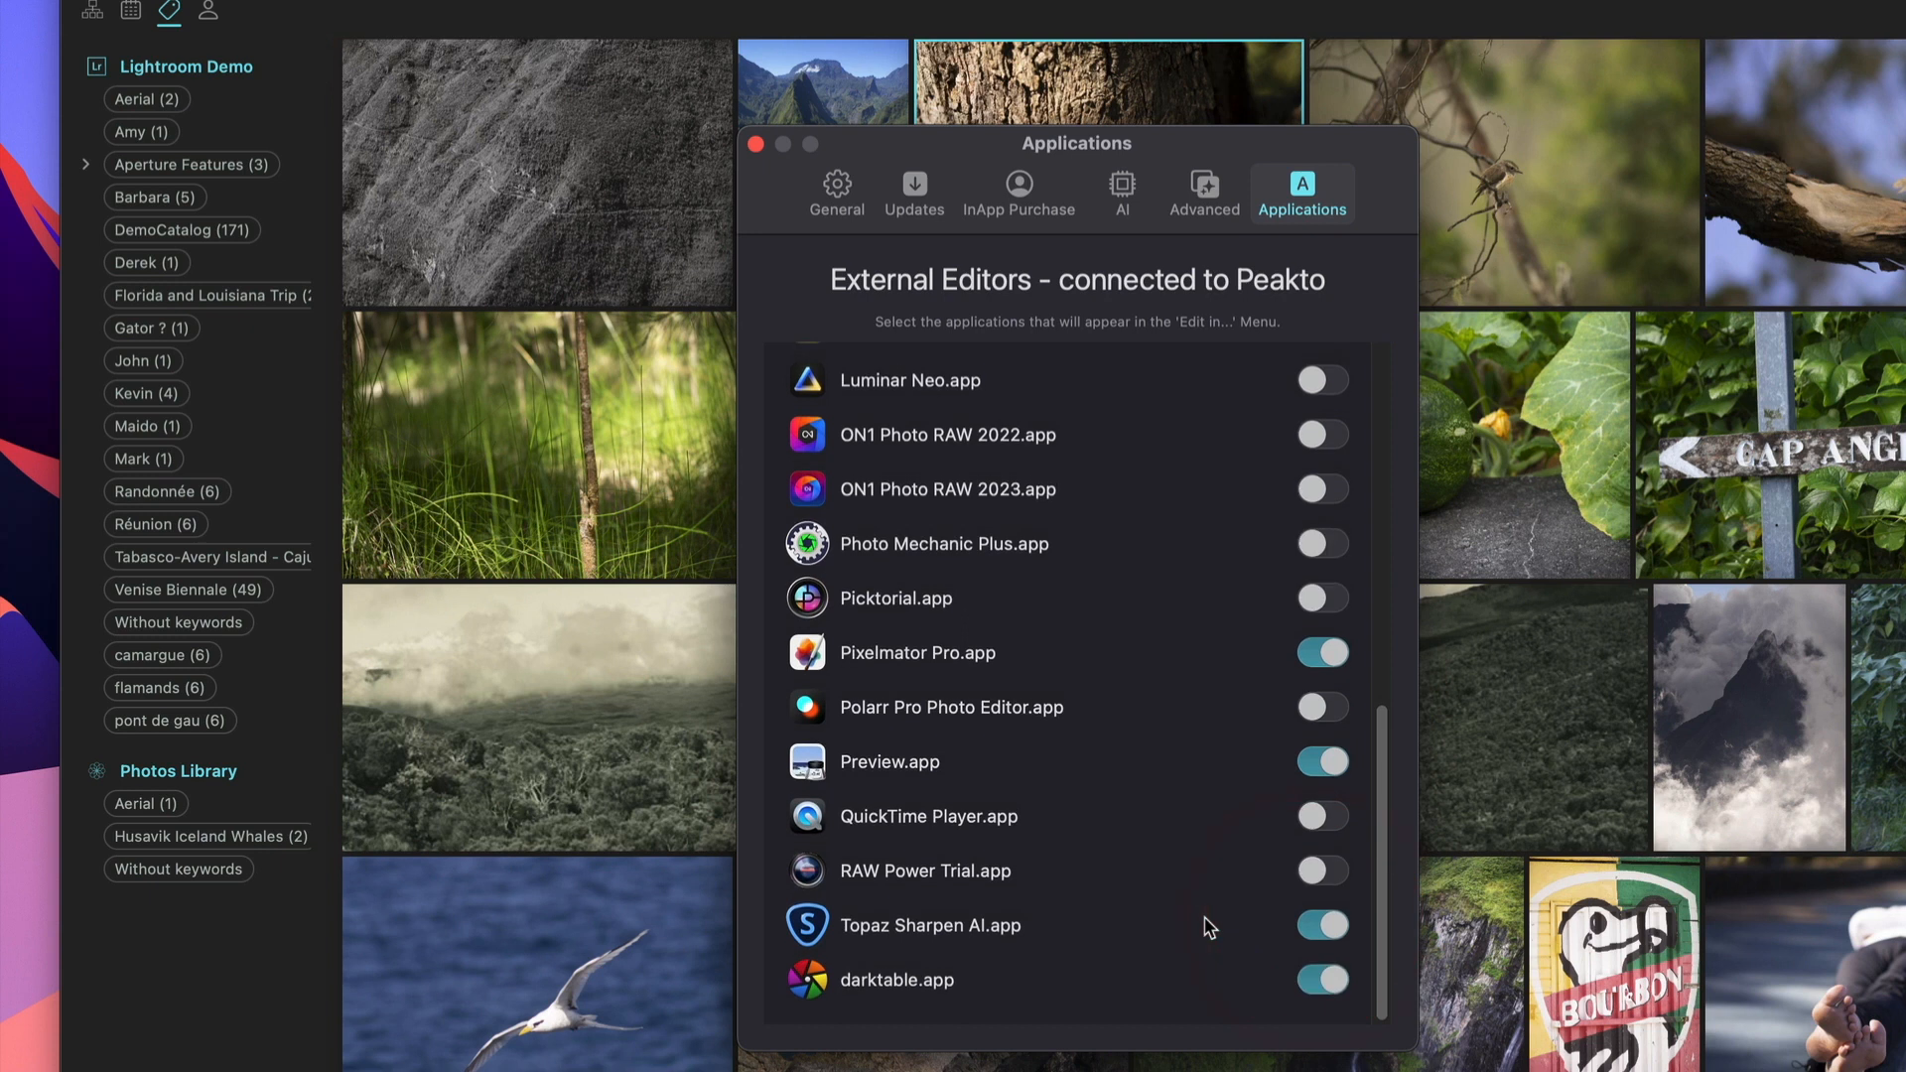
pyautogui.click(1312, 985)
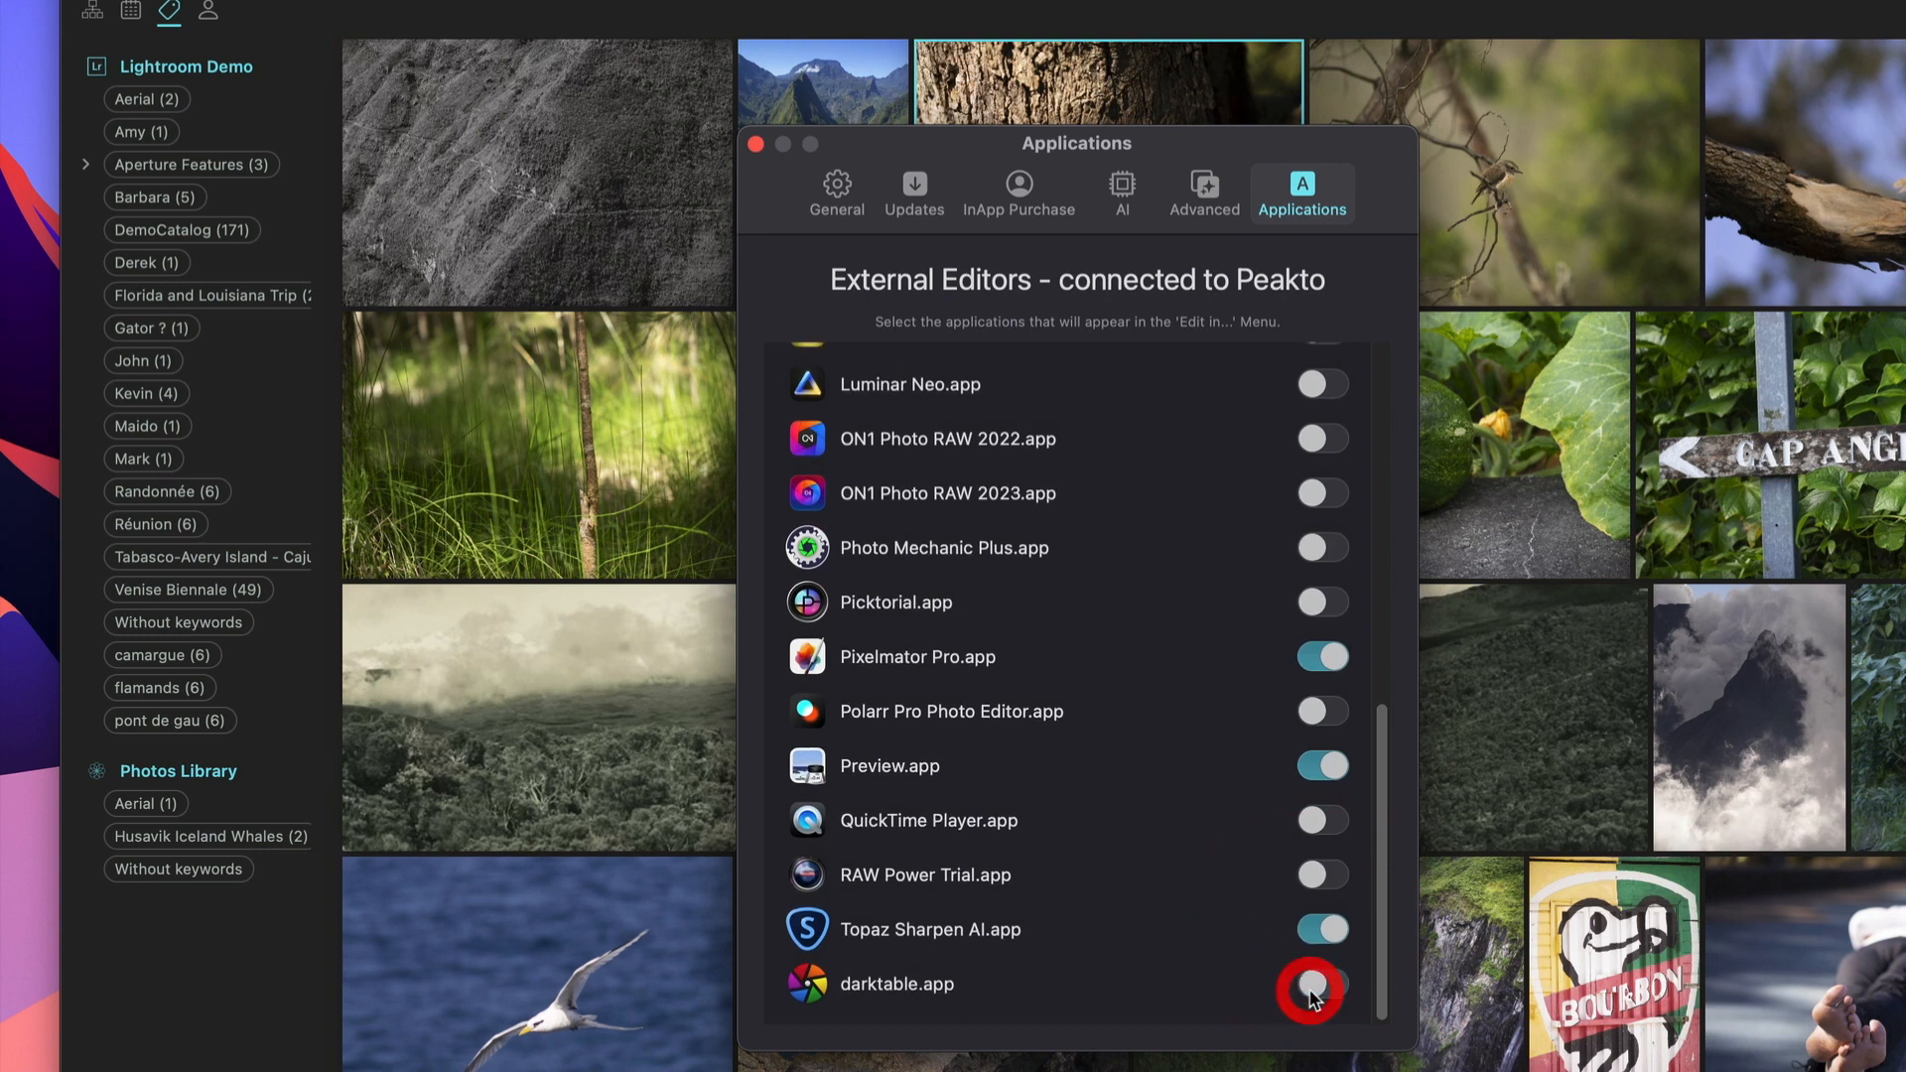
pyautogui.click(761, 145)
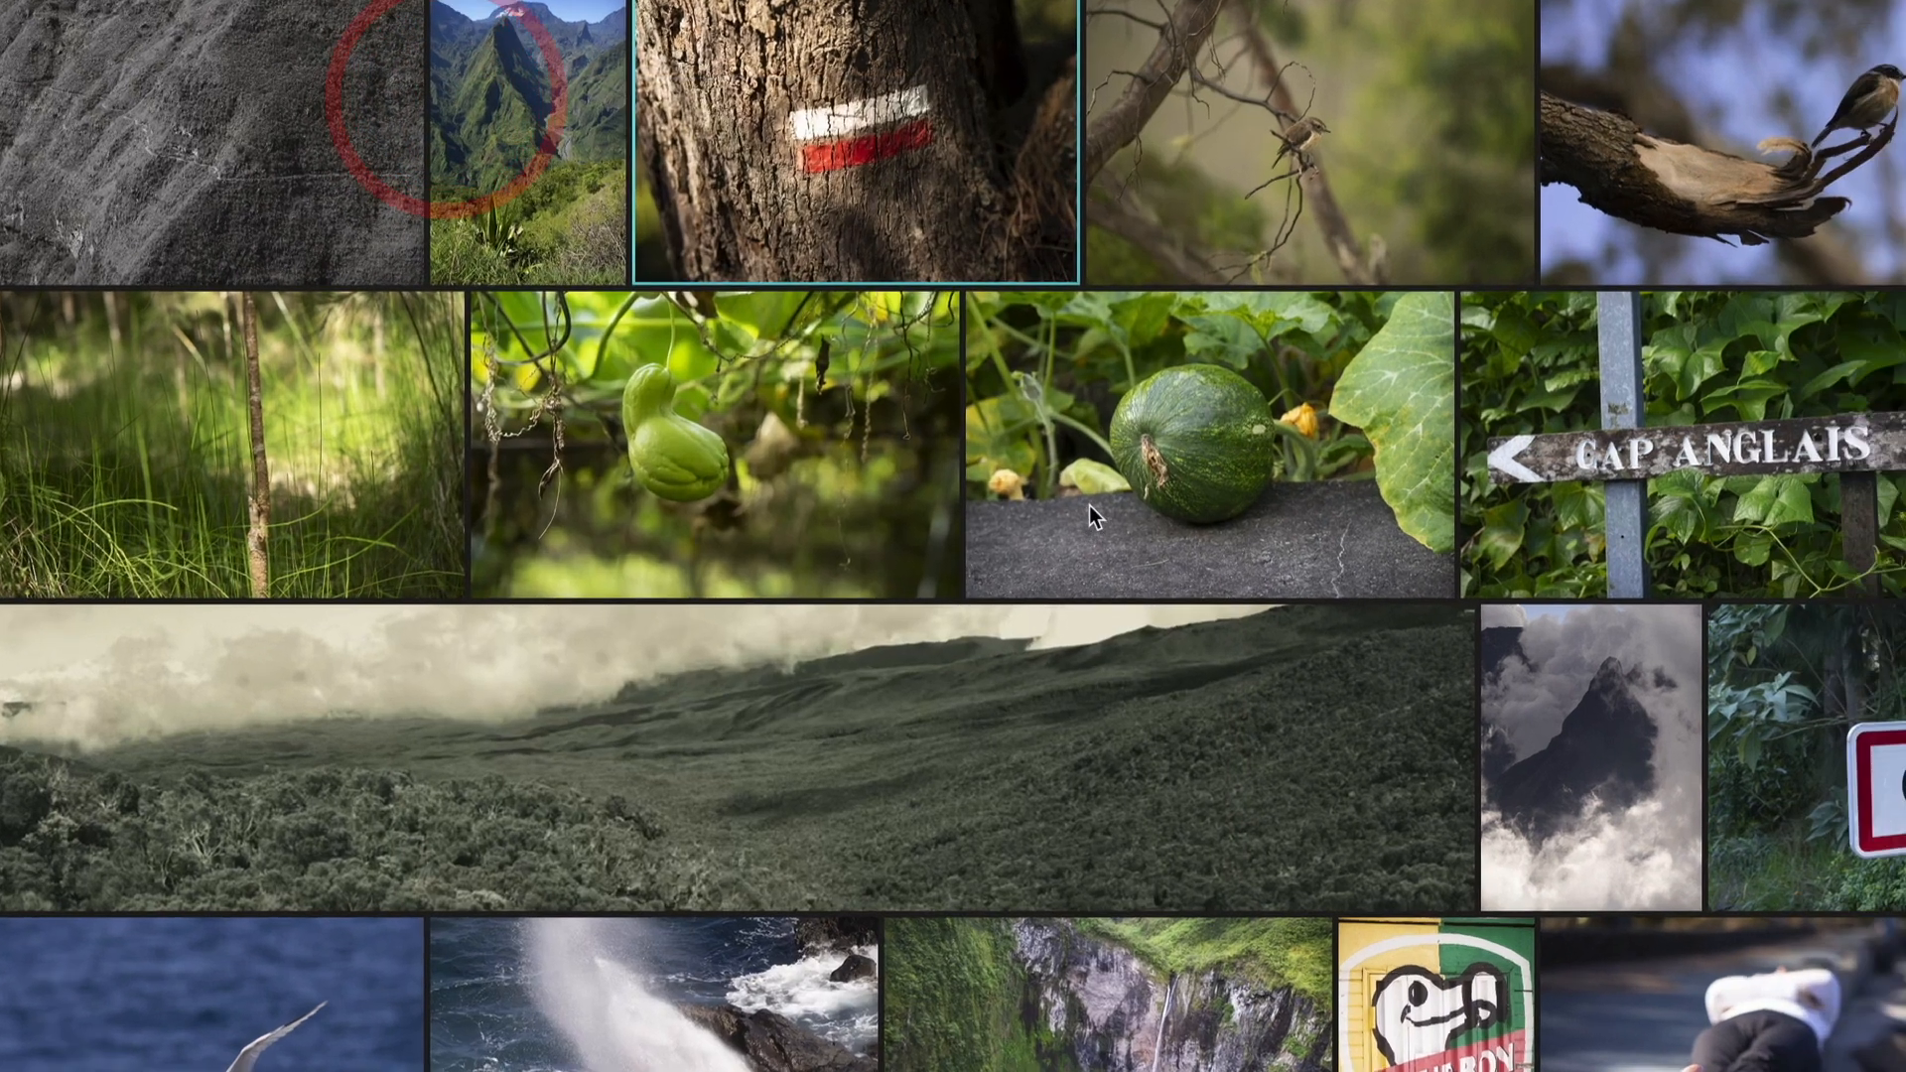
# - Select the green pumpkin photo and look at the applications offered in its Edit In options
pyautogui.click(1309, 497)
pyautogui.rightClick(755, 516)
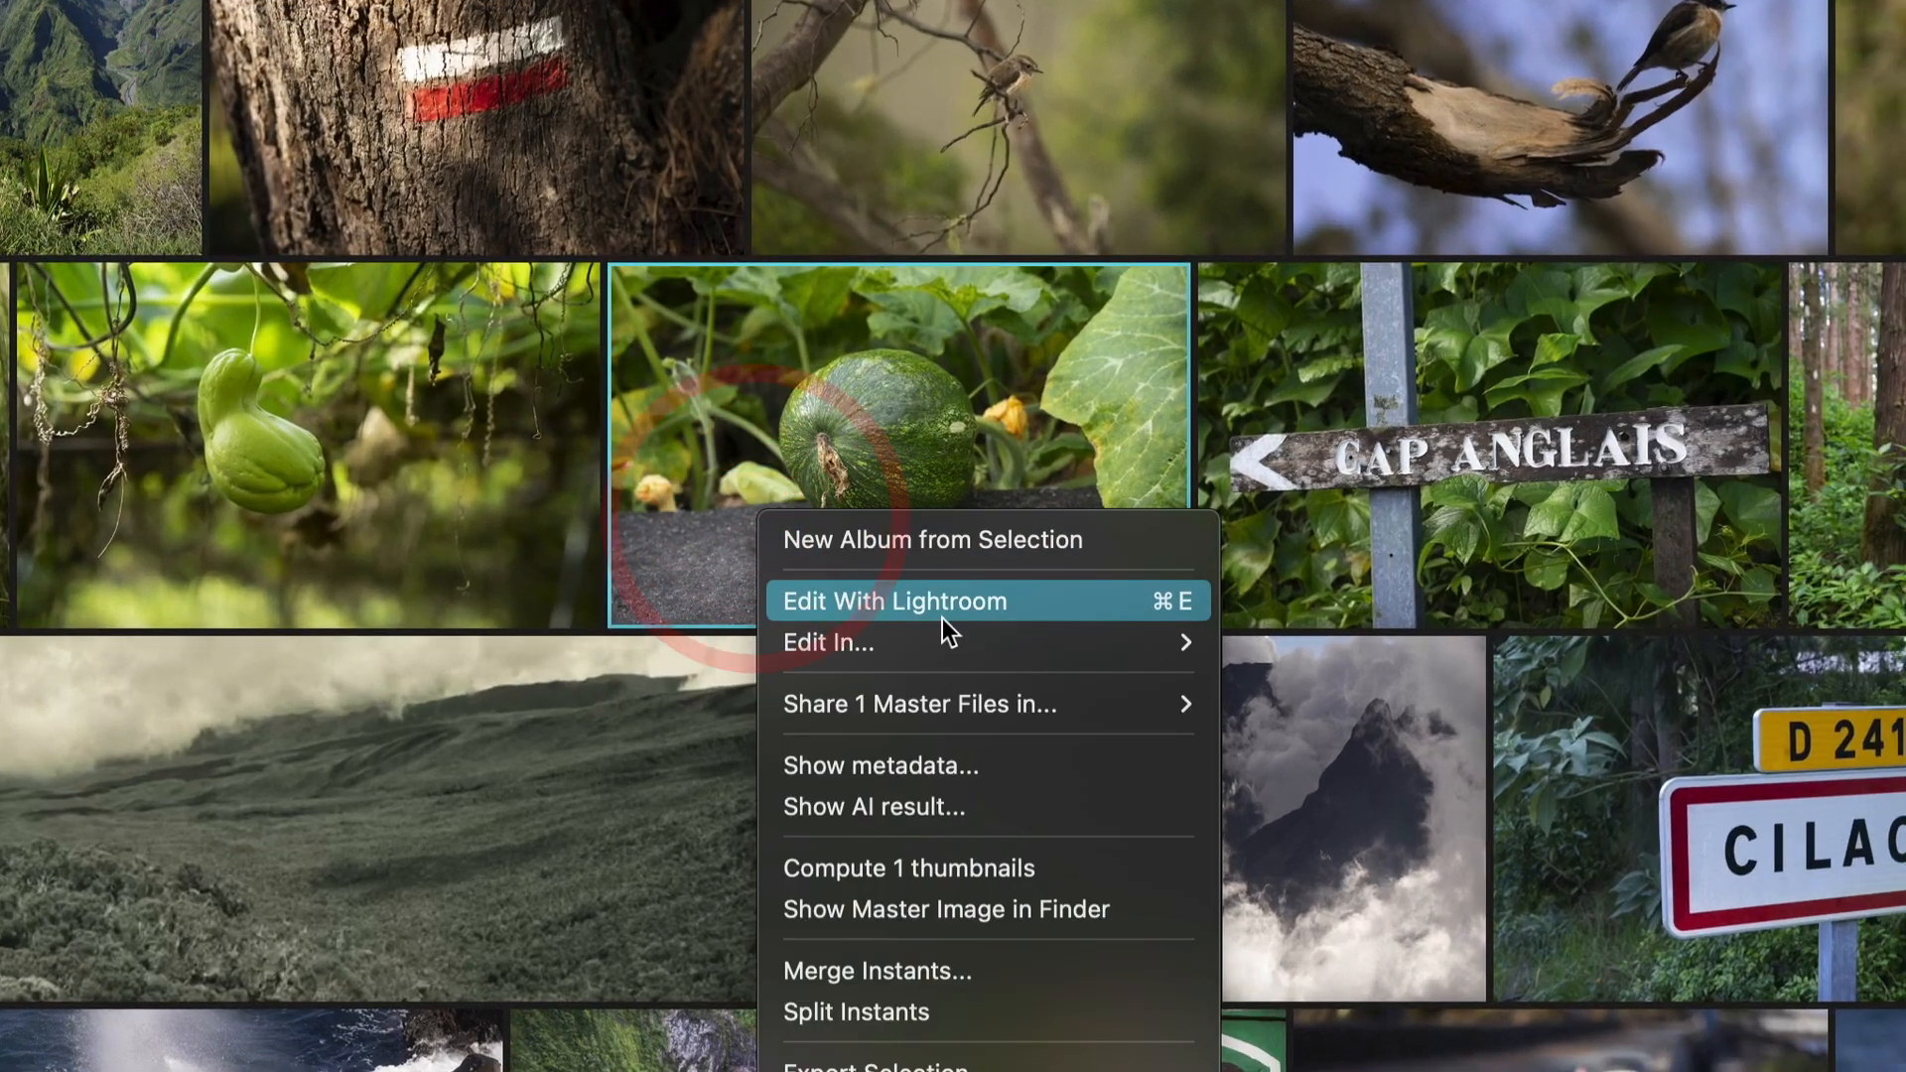
pyautogui.moveTo(944, 643)
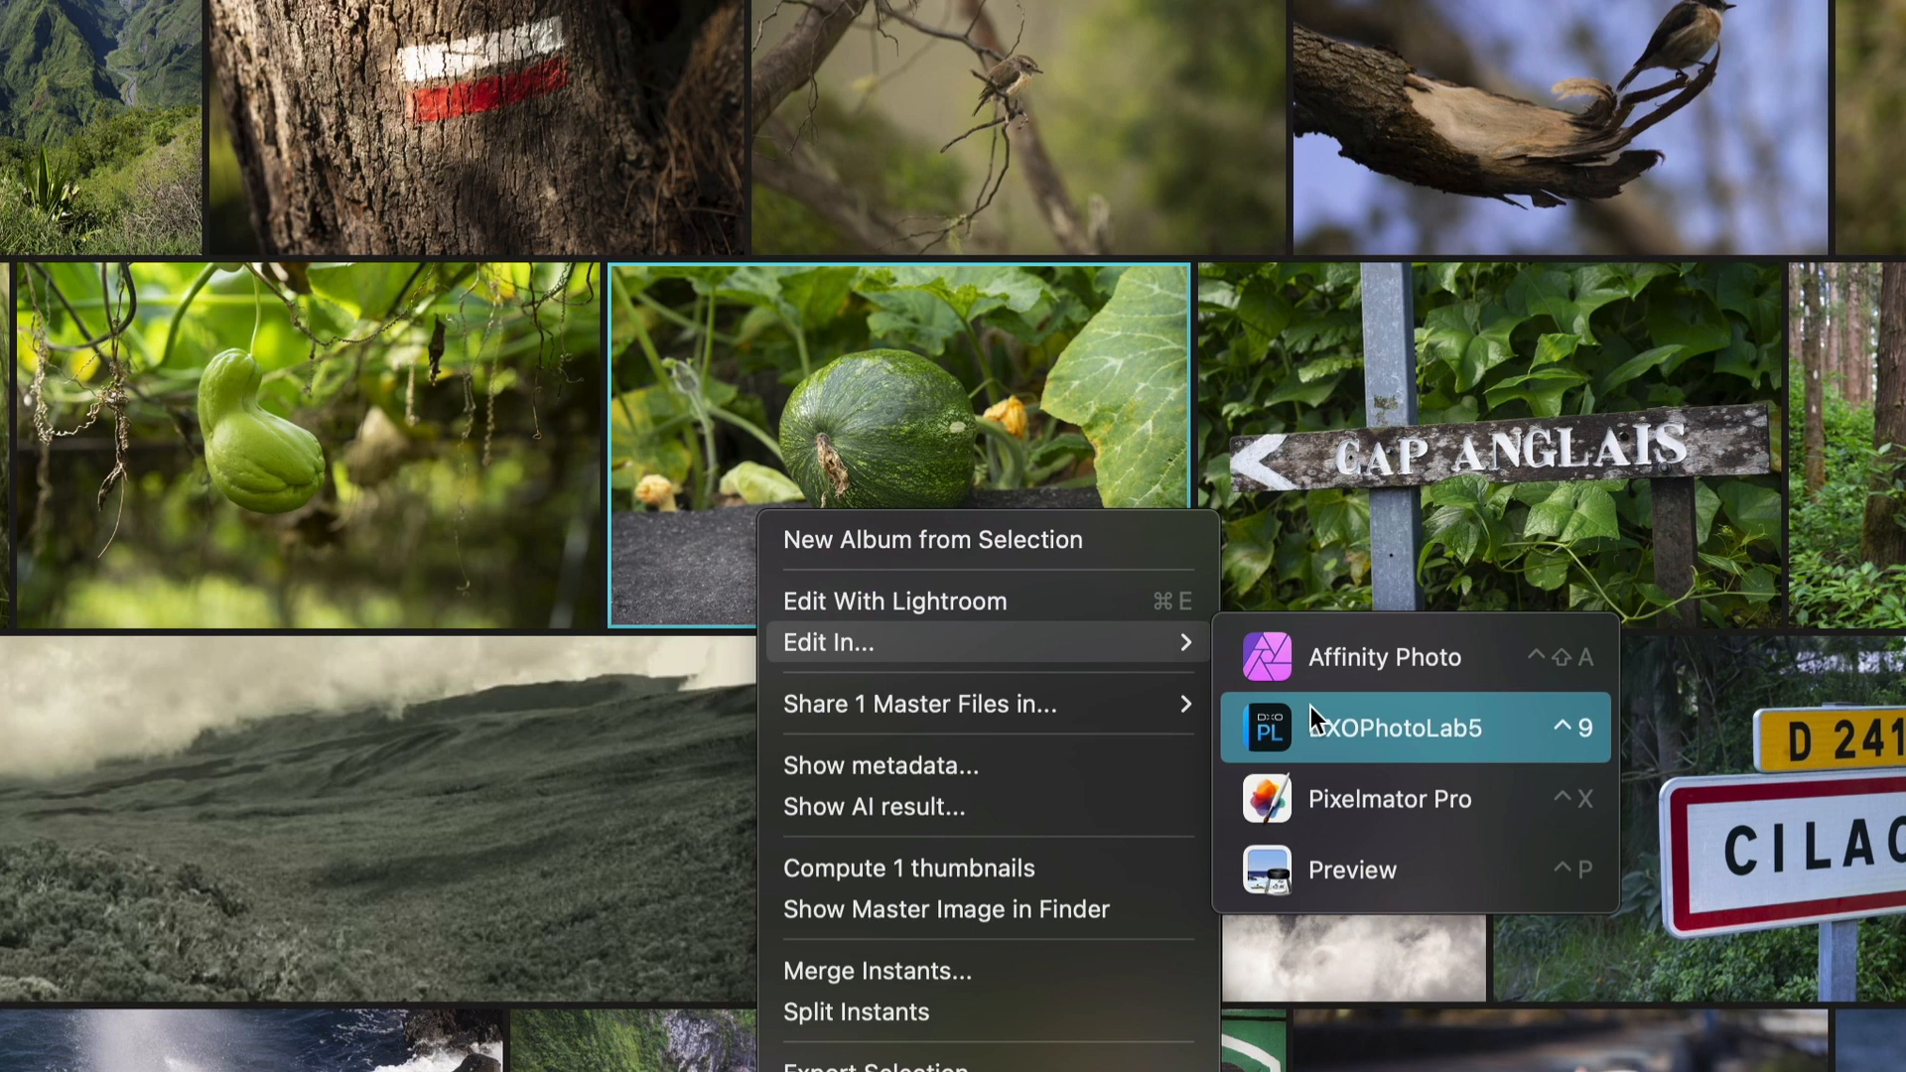
pyautogui.click(616, 368)
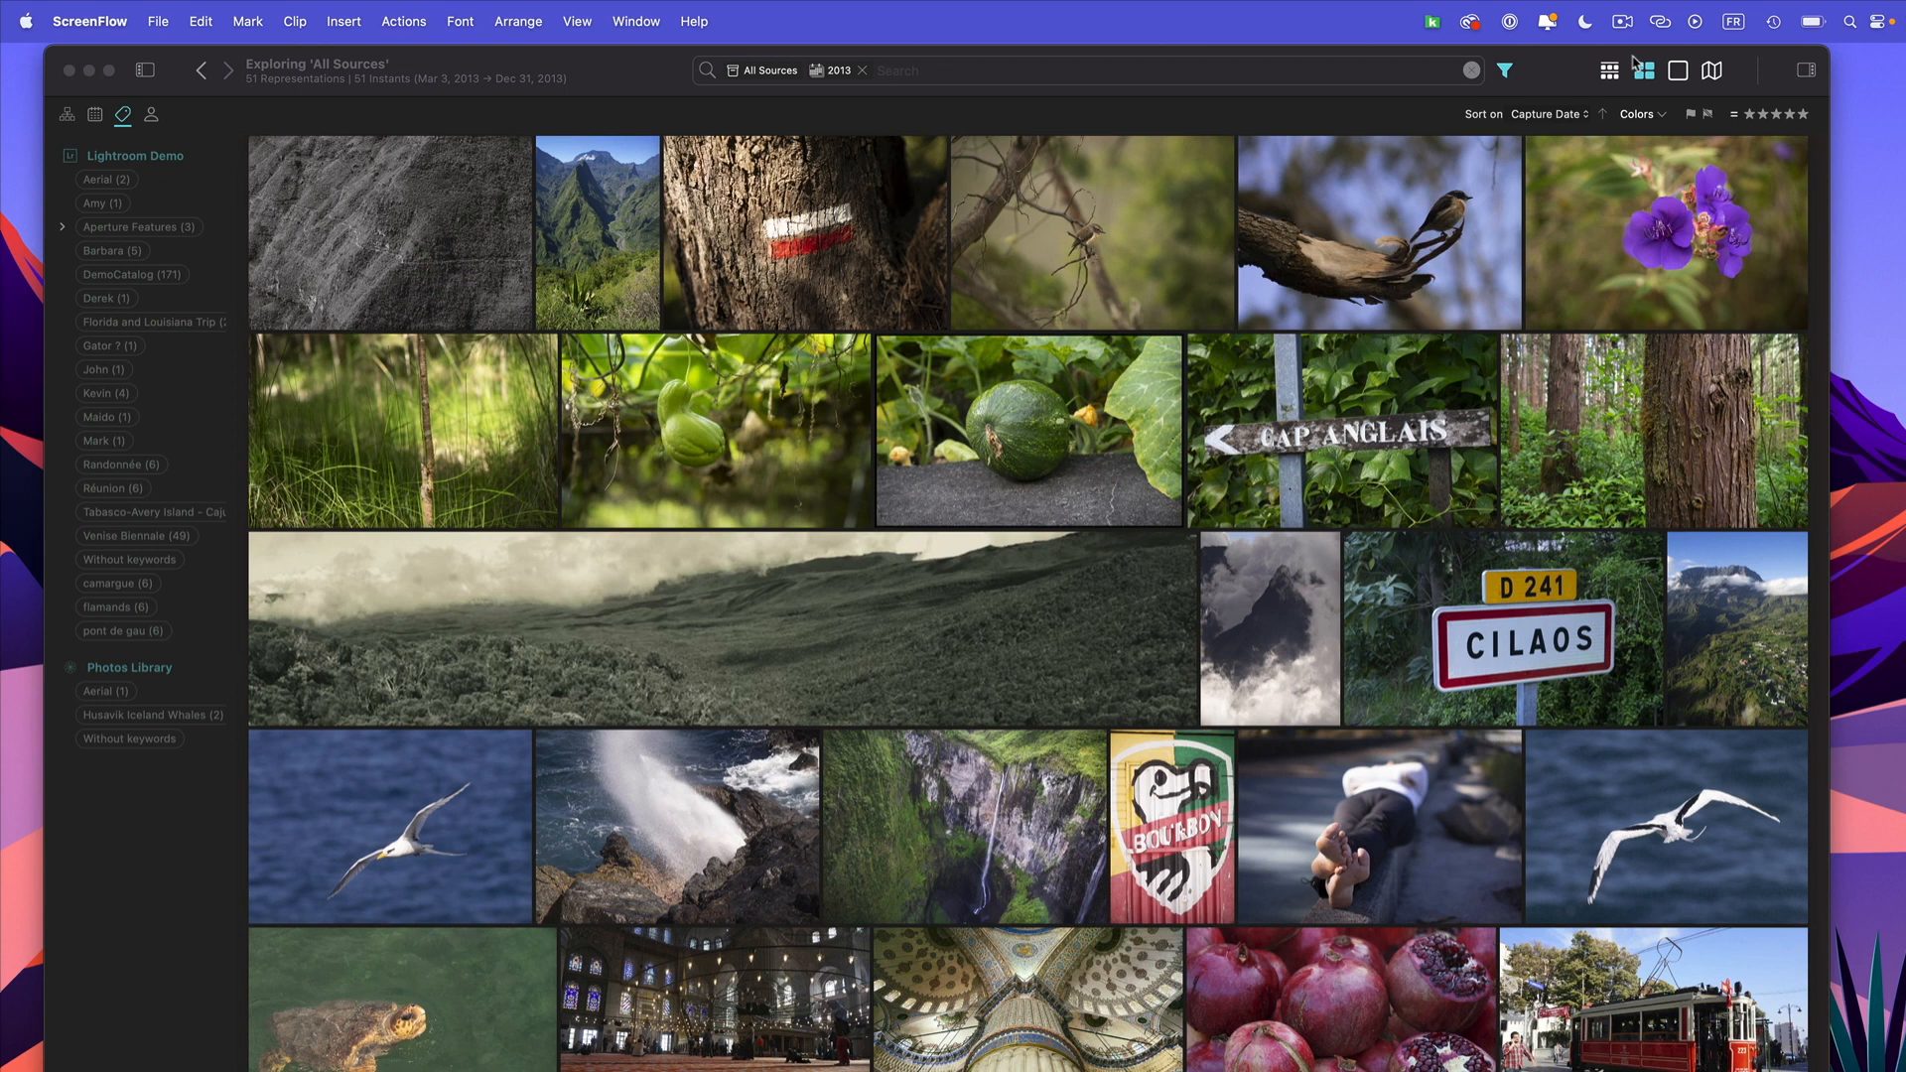